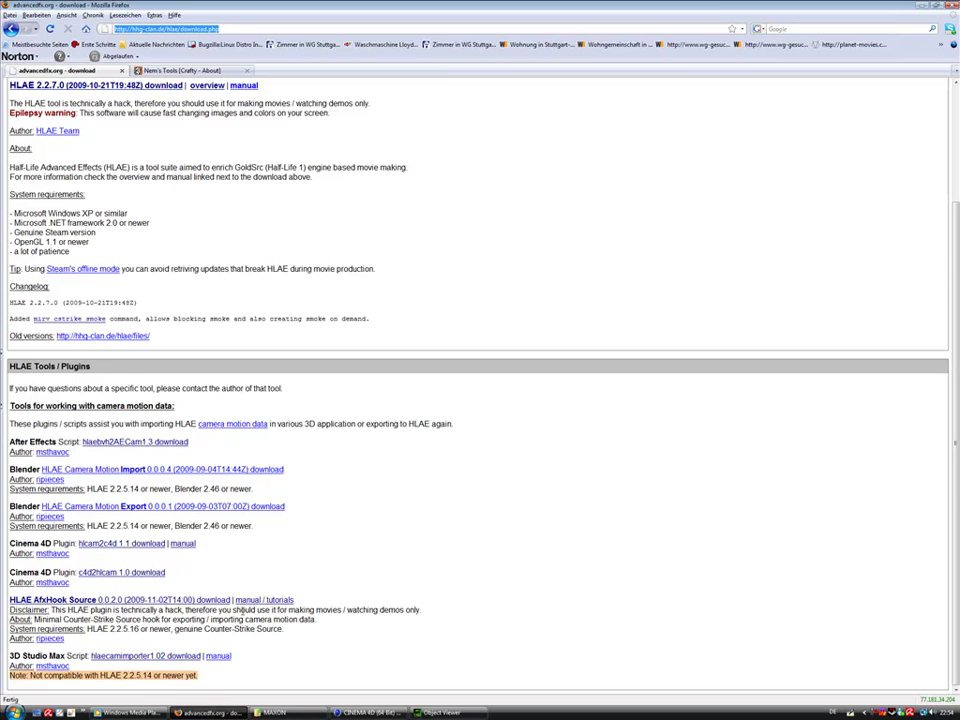
Review the HLAE download page with its Cinema 4D plugins and the Crafty page on Nem's Tools.
click(108, 545)
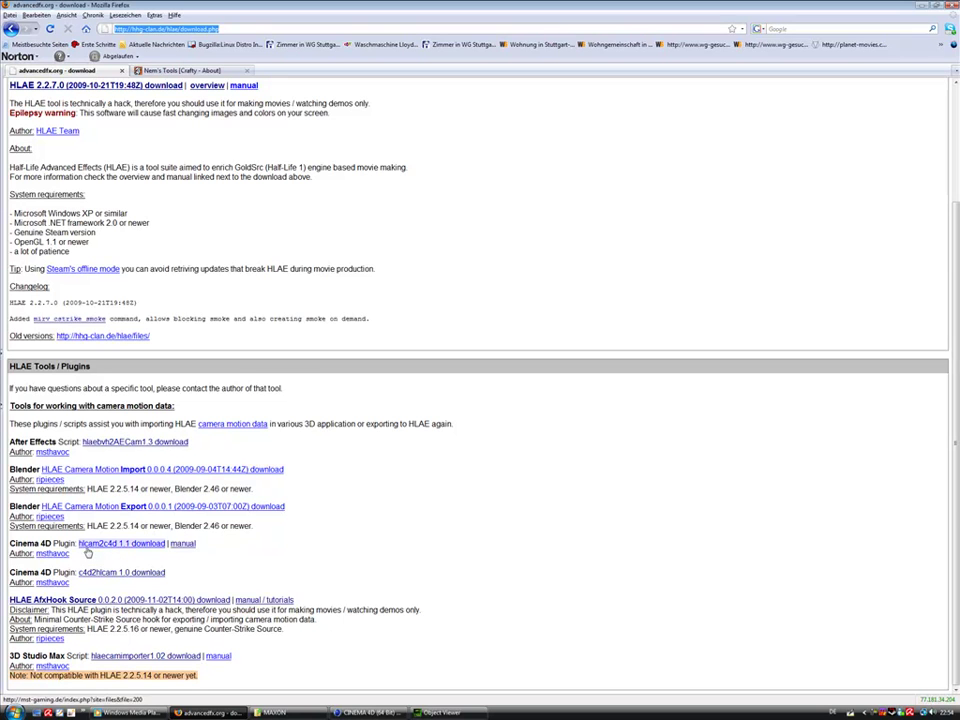
scroll(183, 377, up, 3)
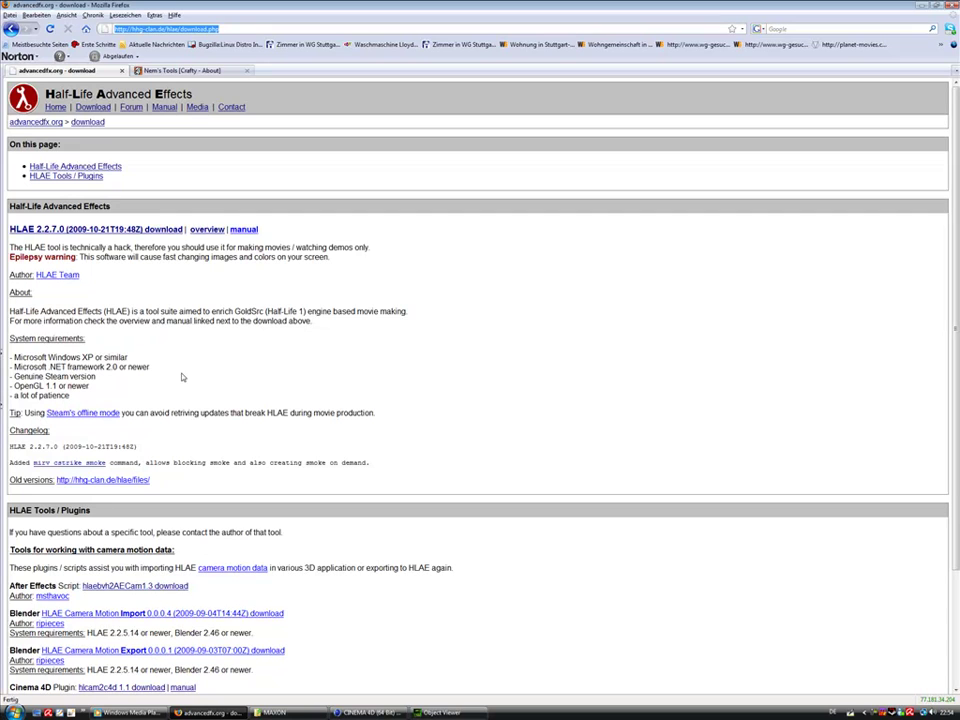
click(204, 71)
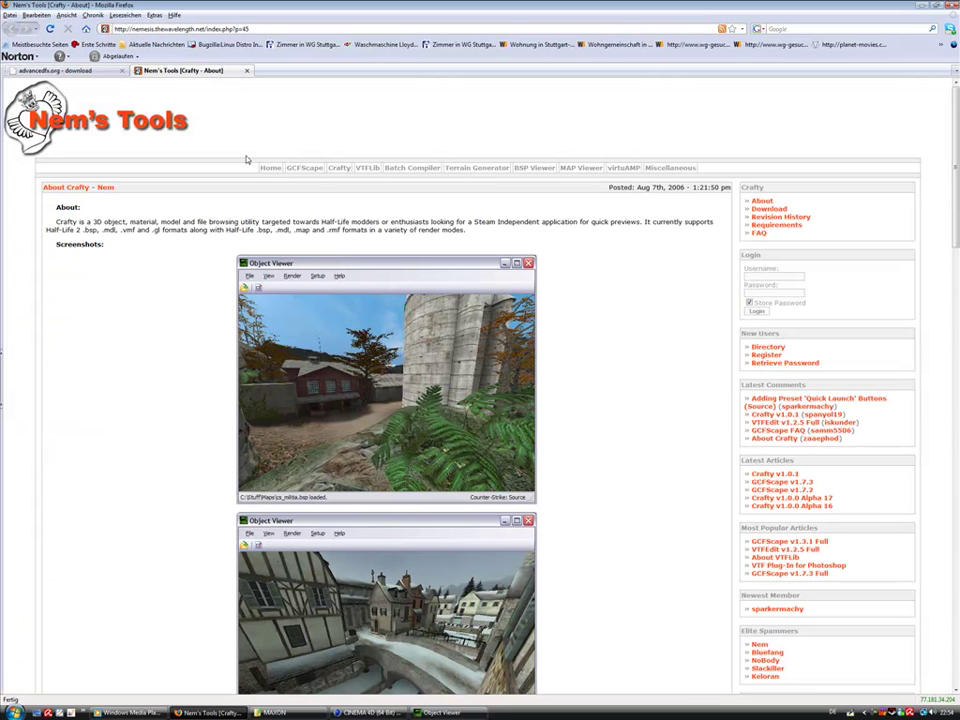
scroll(437, 319, down, 10)
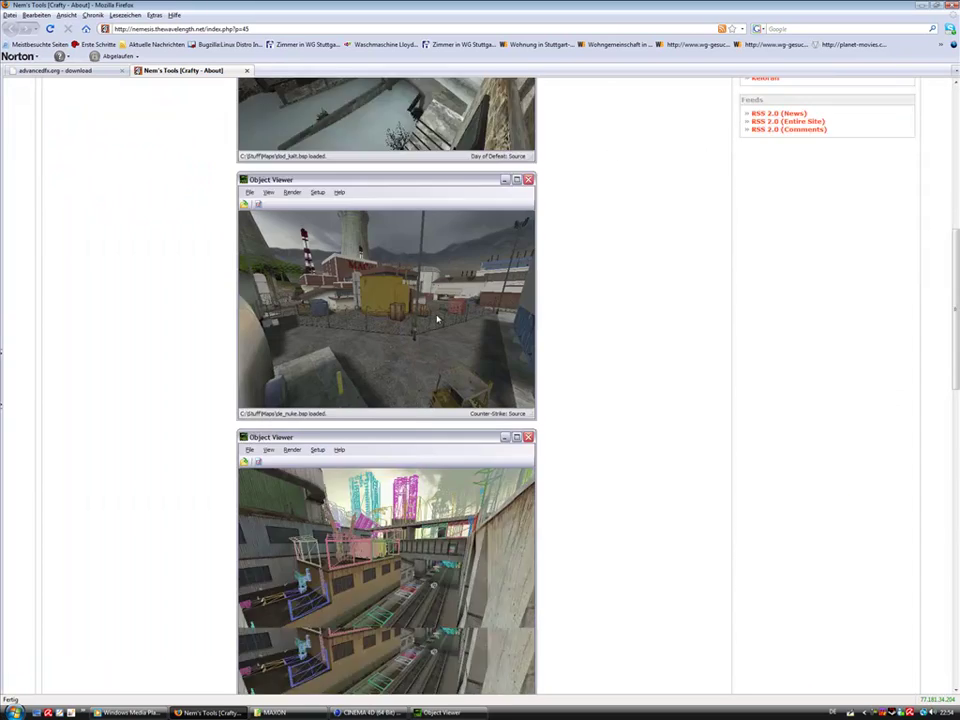
scroll(437, 319, down, 8)
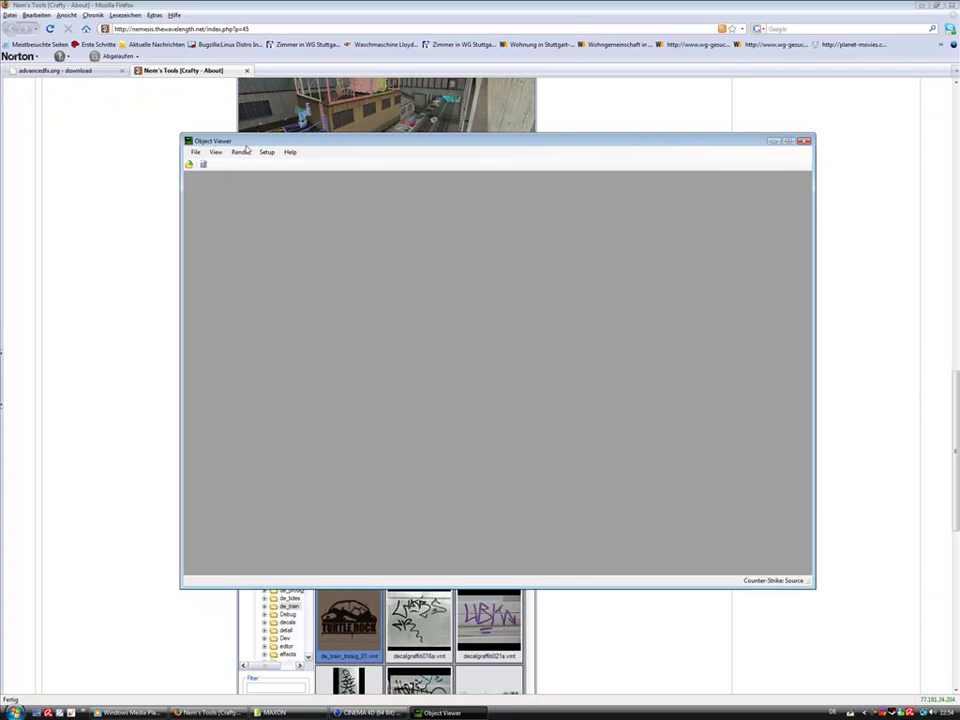
Check the Steam directory and user name in Object Viewer's file system options.
drag(243, 145, 238, 143)
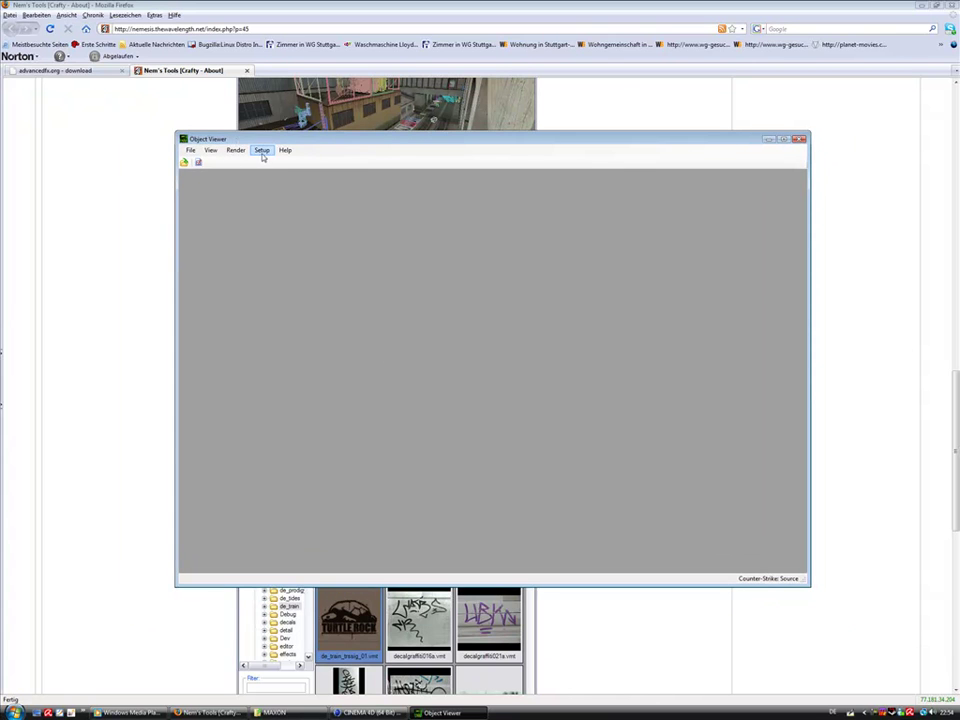
click(262, 152)
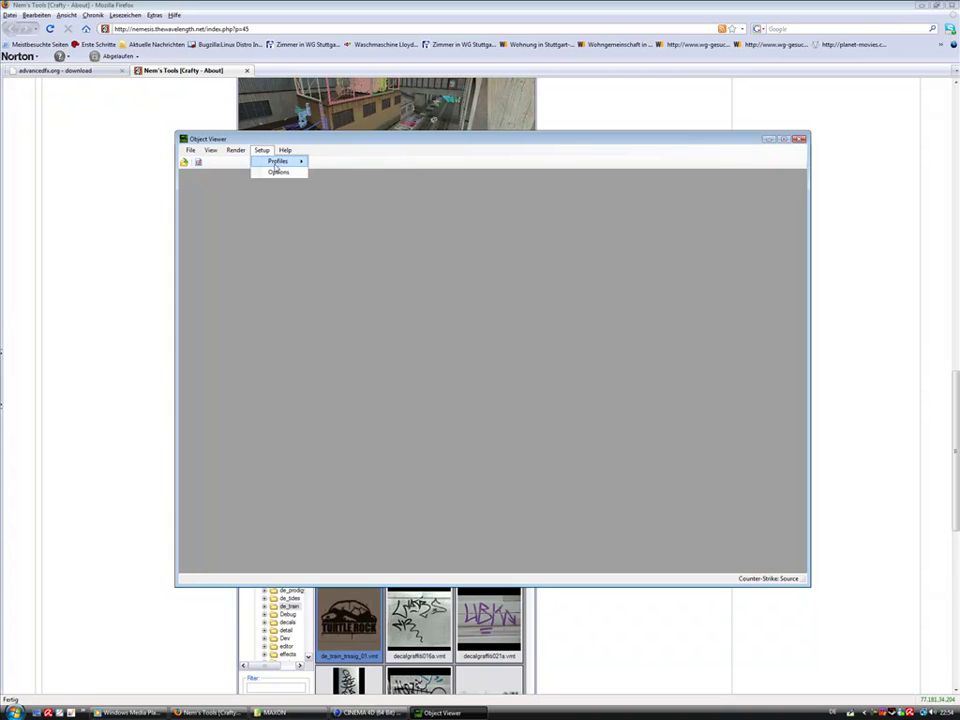
click(277, 173)
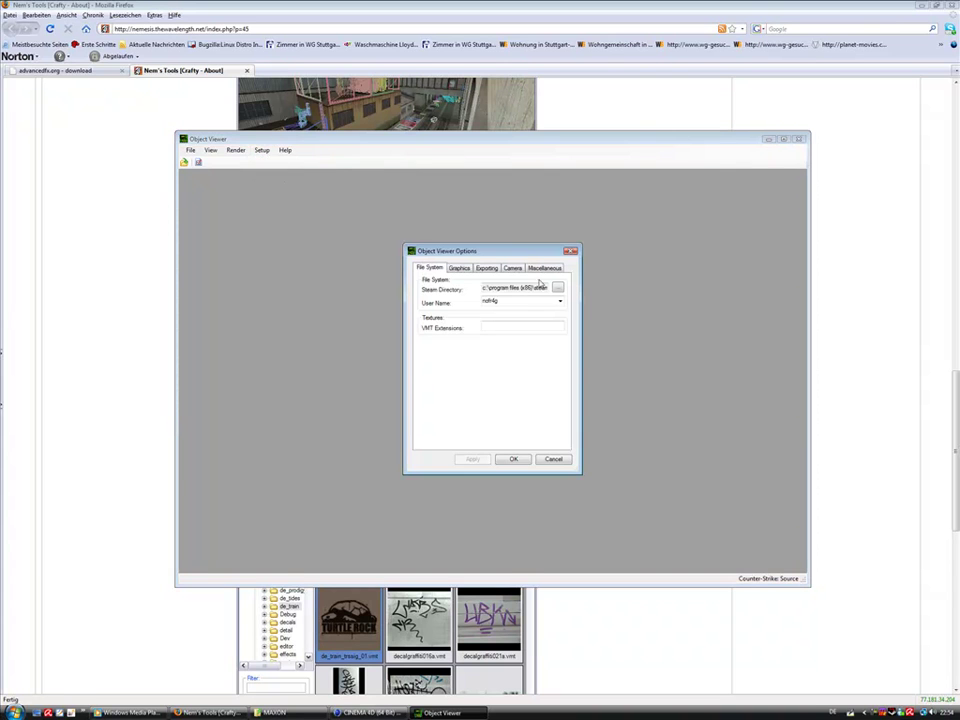
drag(536, 287, 571, 287)
click(513, 459)
Check which game profile is active in the viewer's setup.
click(262, 150)
mouse_move(273, 162)
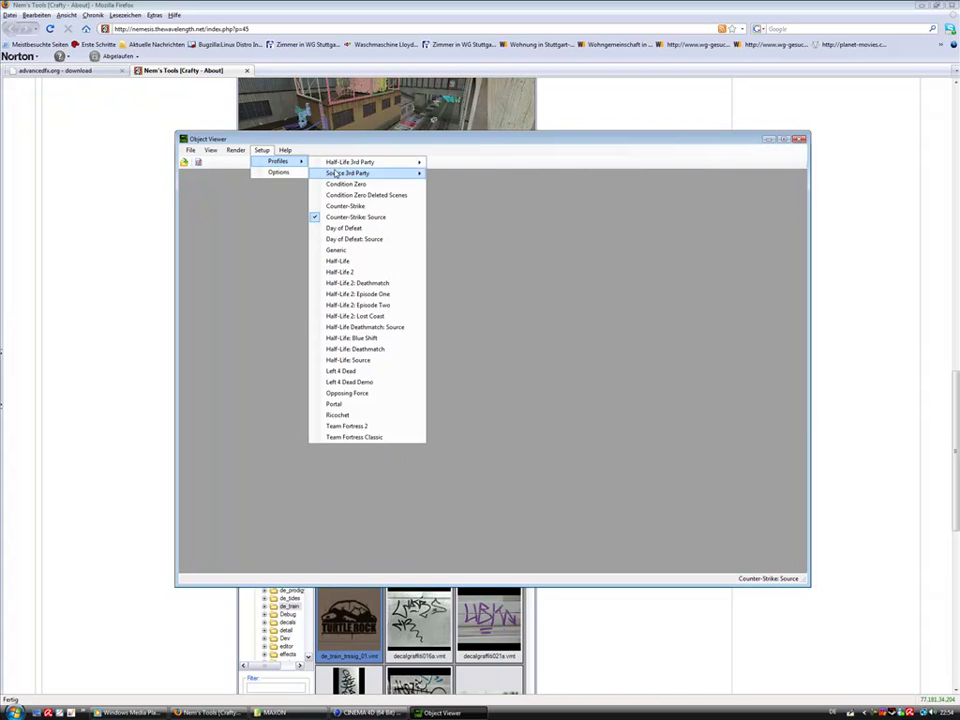
click(251, 167)
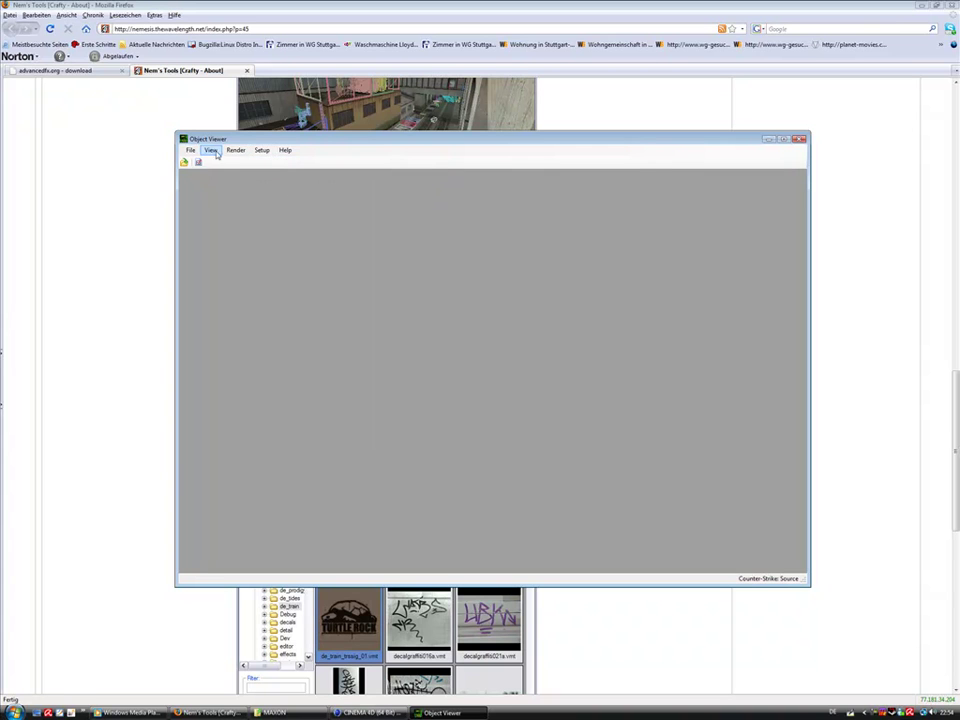
Open the file system browser and select the counter-strike source shared.gcf package under root.
click(213, 153)
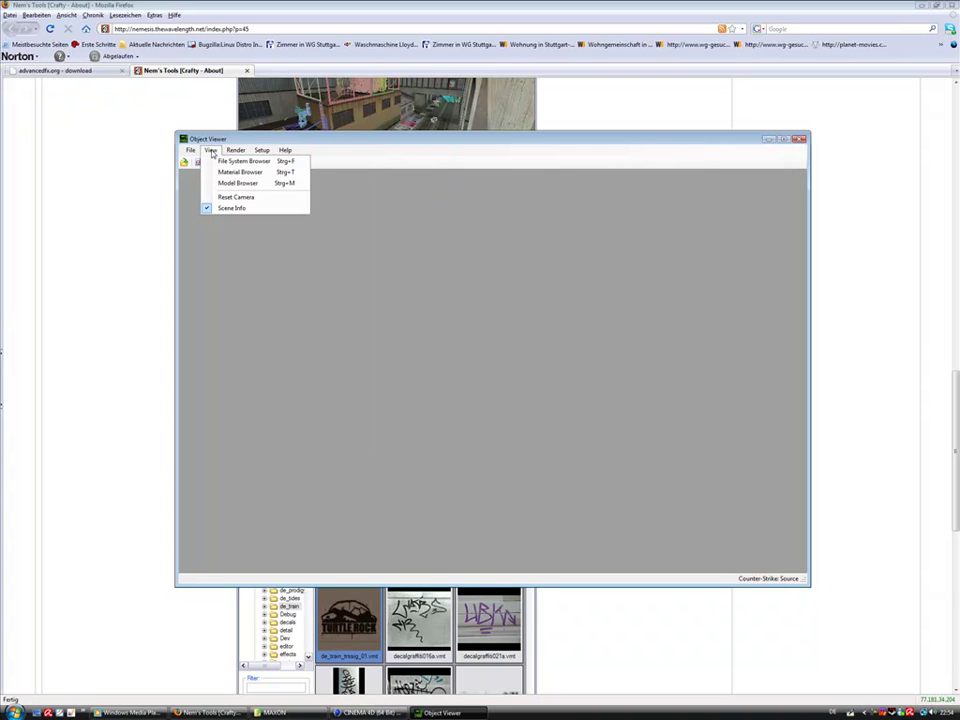
click(245, 162)
click(381, 339)
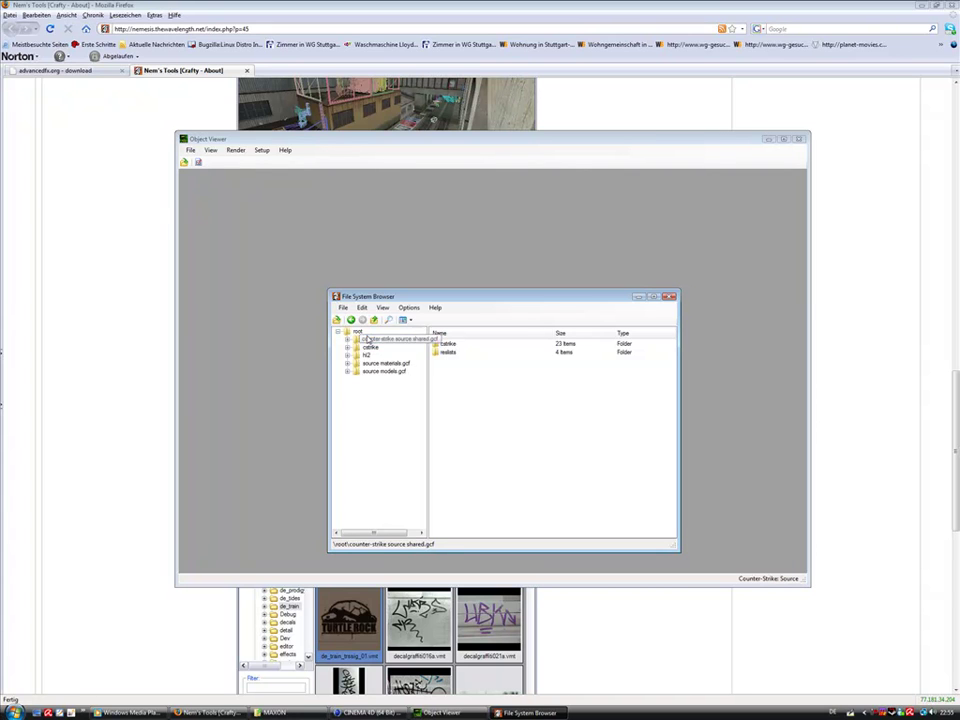
click(343, 307)
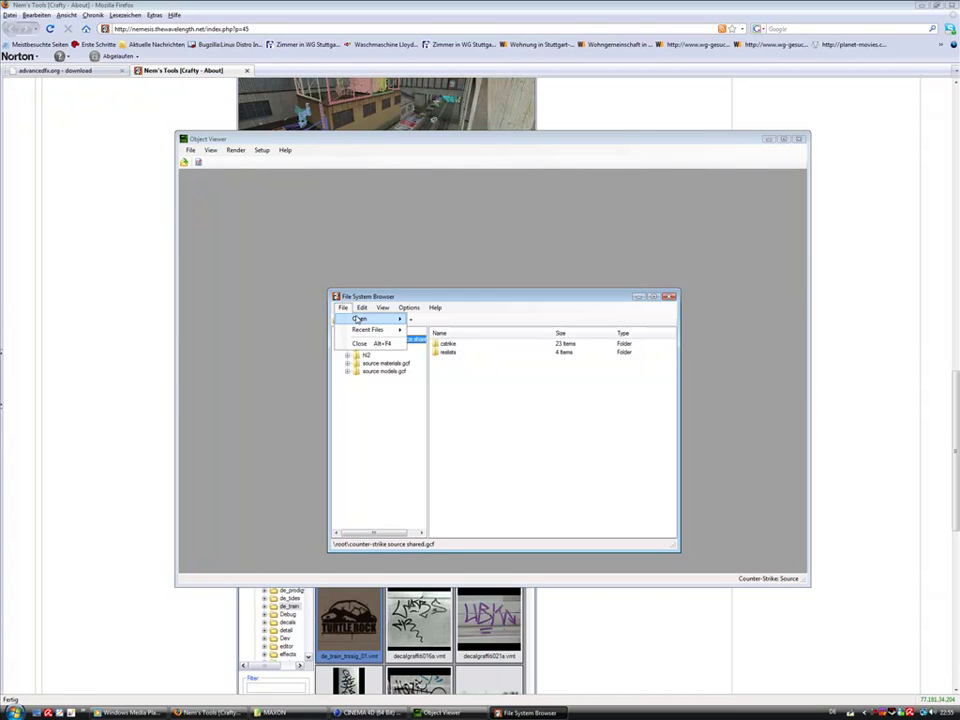
mouse_move(362, 319)
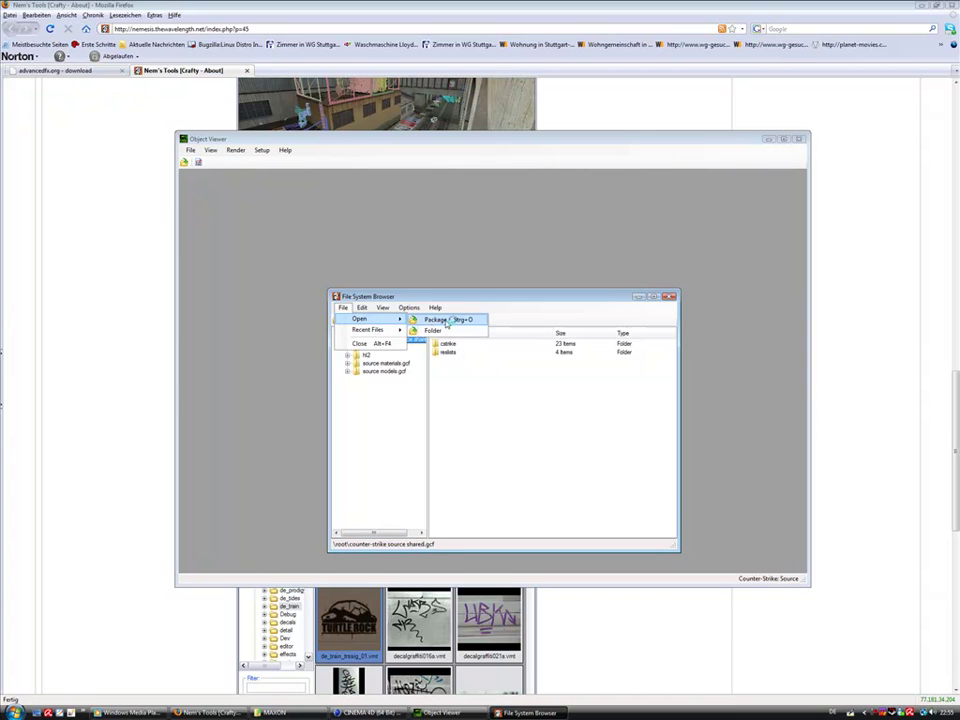
click(427, 320)
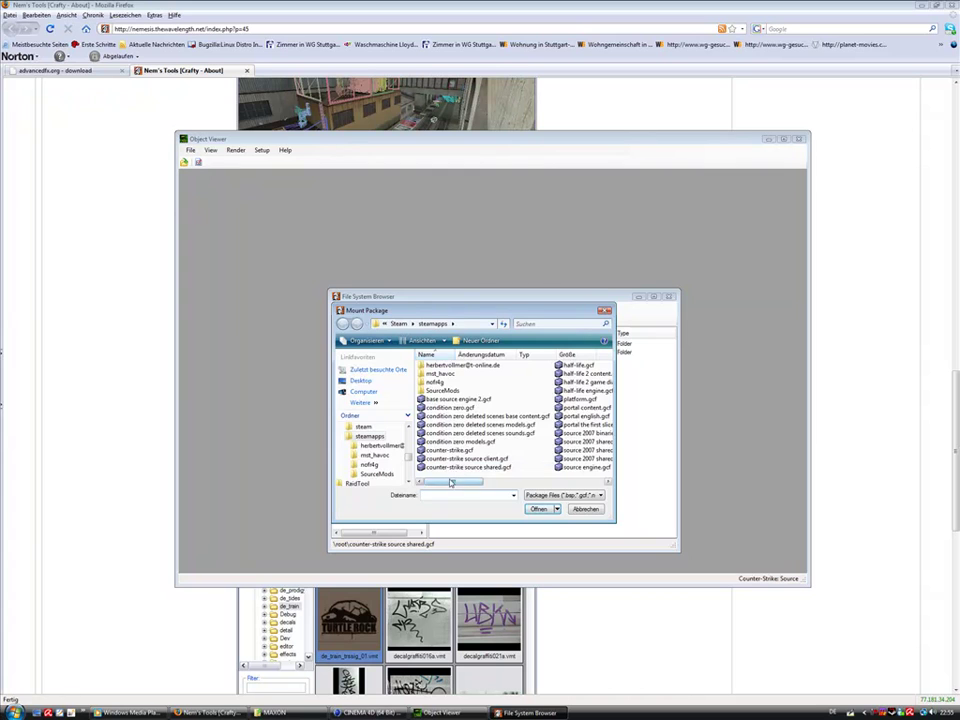
click(441, 467)
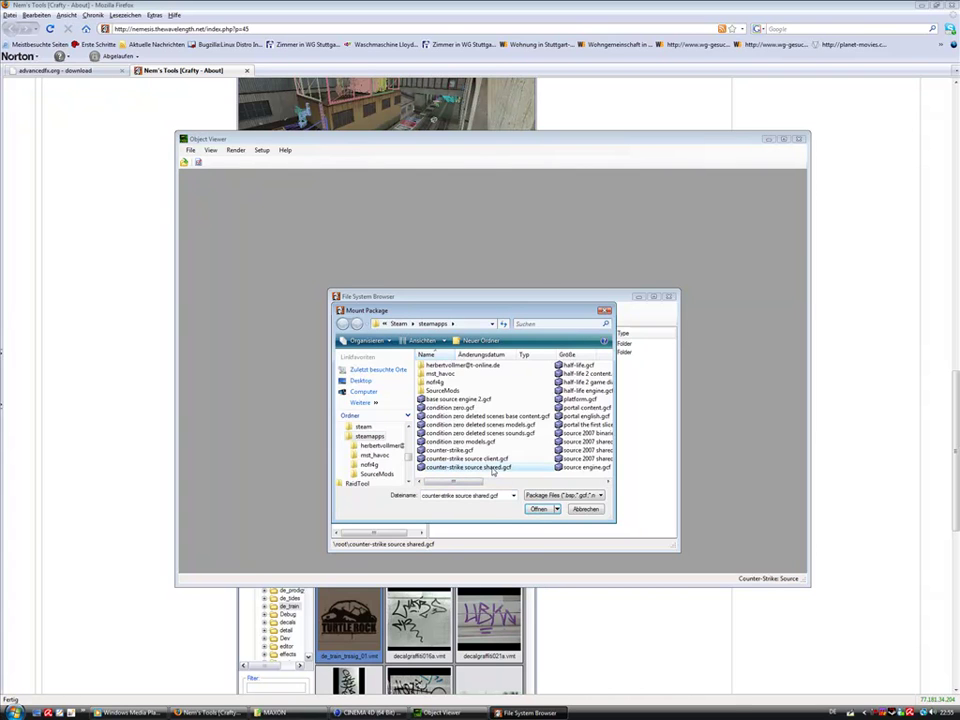
click(585, 510)
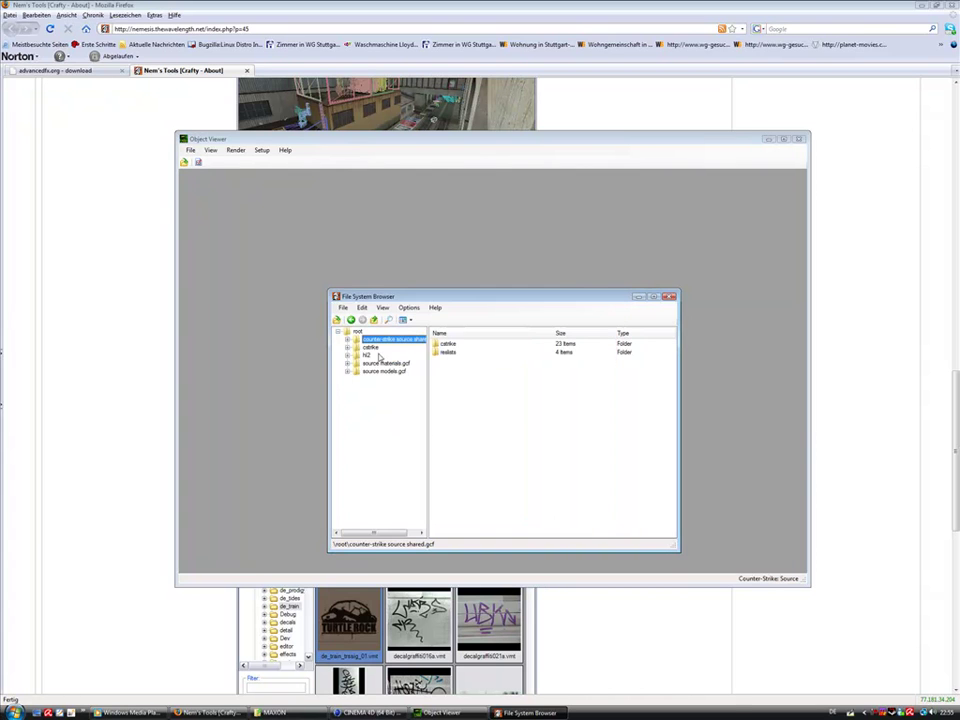
Expand counter-strike source shared.gcf down to the cstrike maps folder and list its contents.
click(348, 340)
click(364, 349)
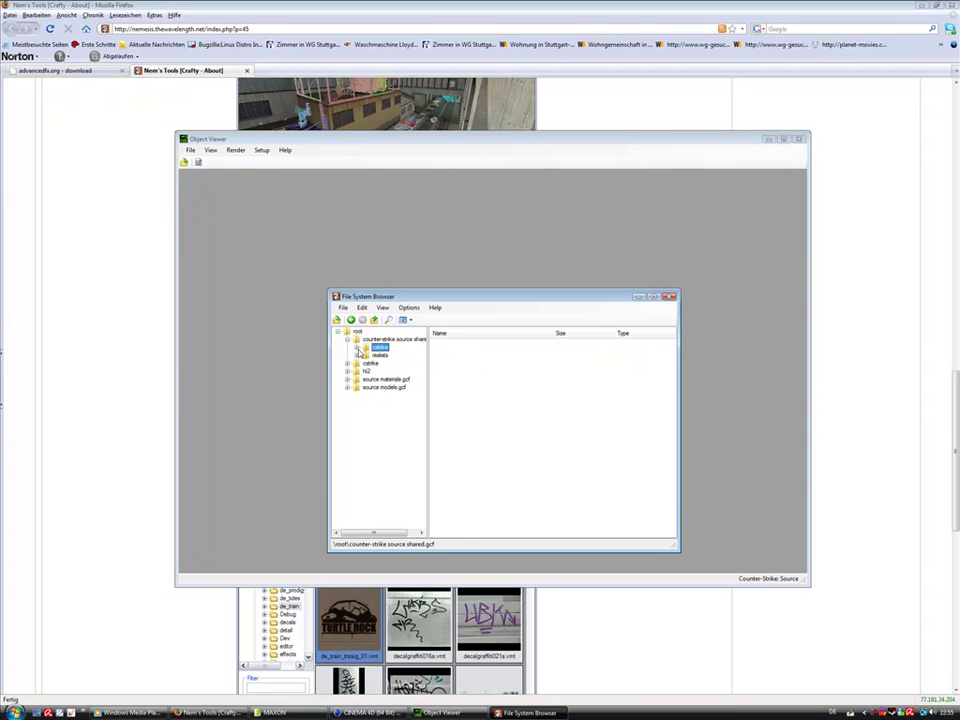
click(357, 348)
click(388, 371)
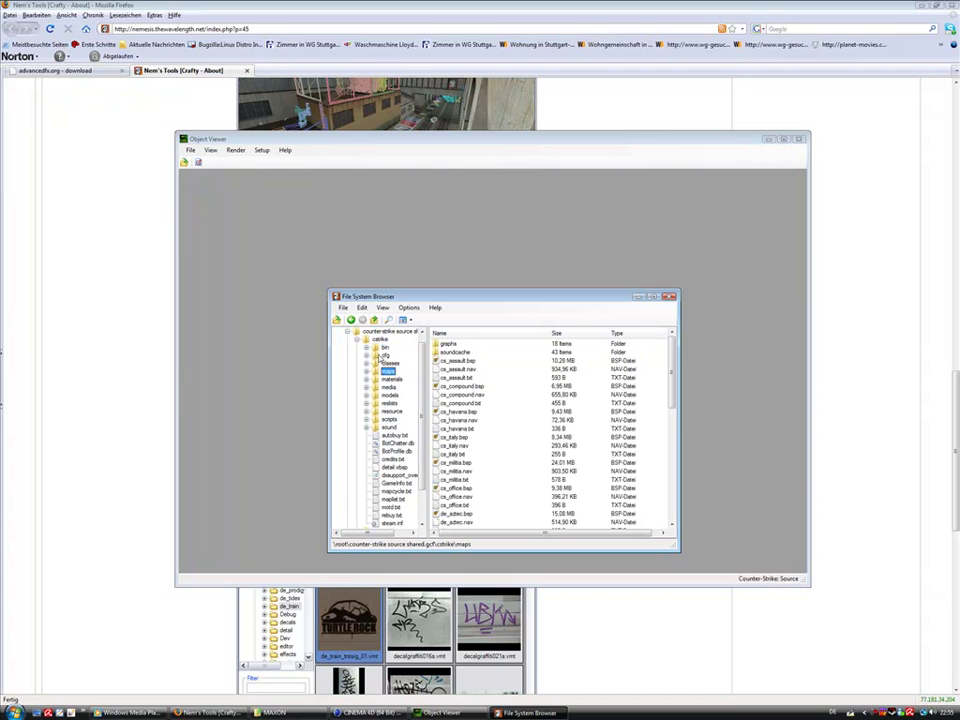
double_click(406, 373)
Load de_dust2.bsp from the maps folder into the viewer and inspect the map.
click(467, 389)
key(d)
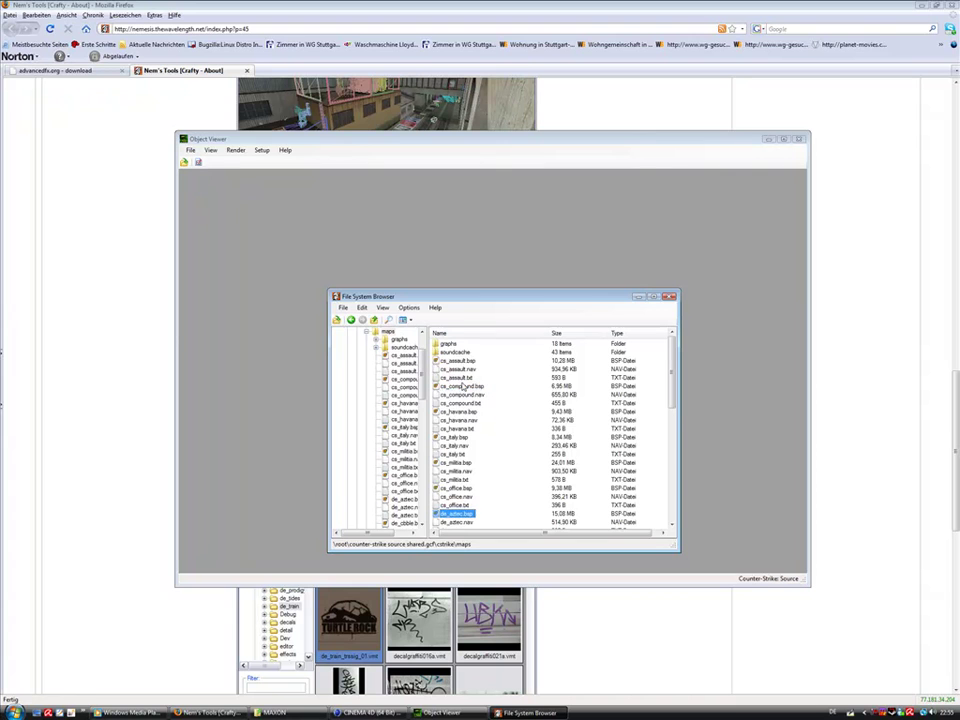
key(d)
key(d)
key(d)
key(Down)
key(Down)
key(Down)
key(Down)
key(Down)
key(Down)
key(Down)
key(Down)
key(Down)
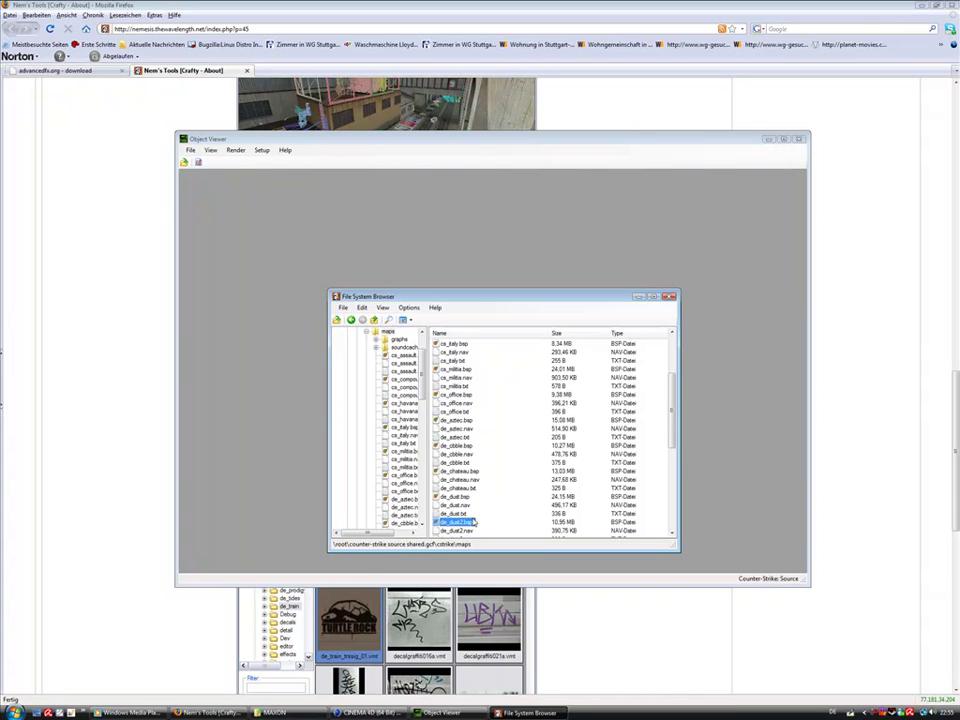
double_click(457, 524)
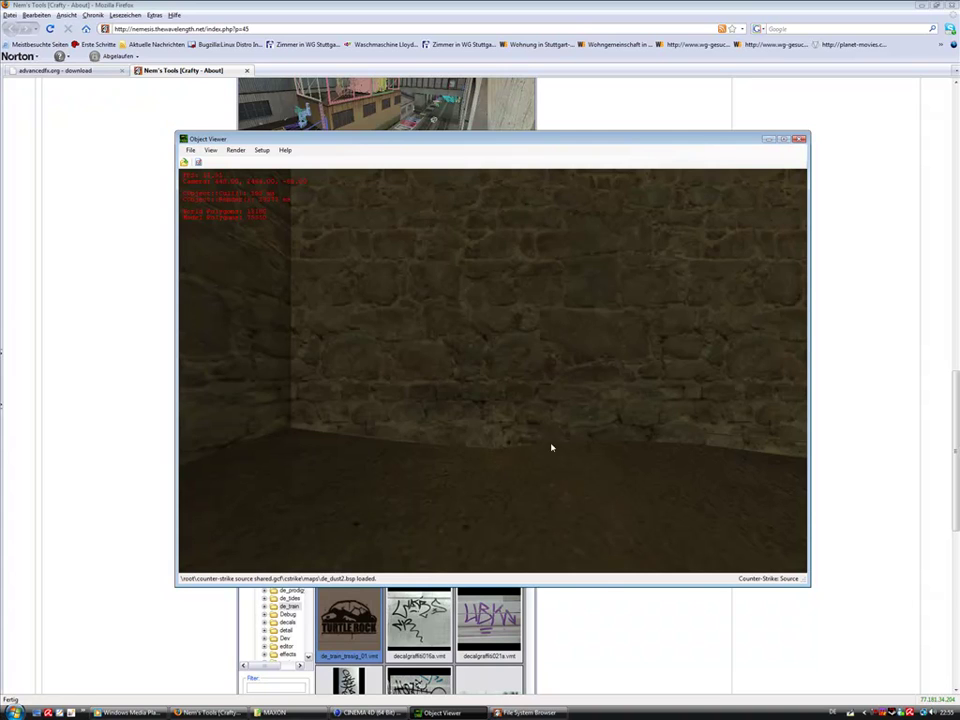
drag(543, 363, 223, 368)
key(w)
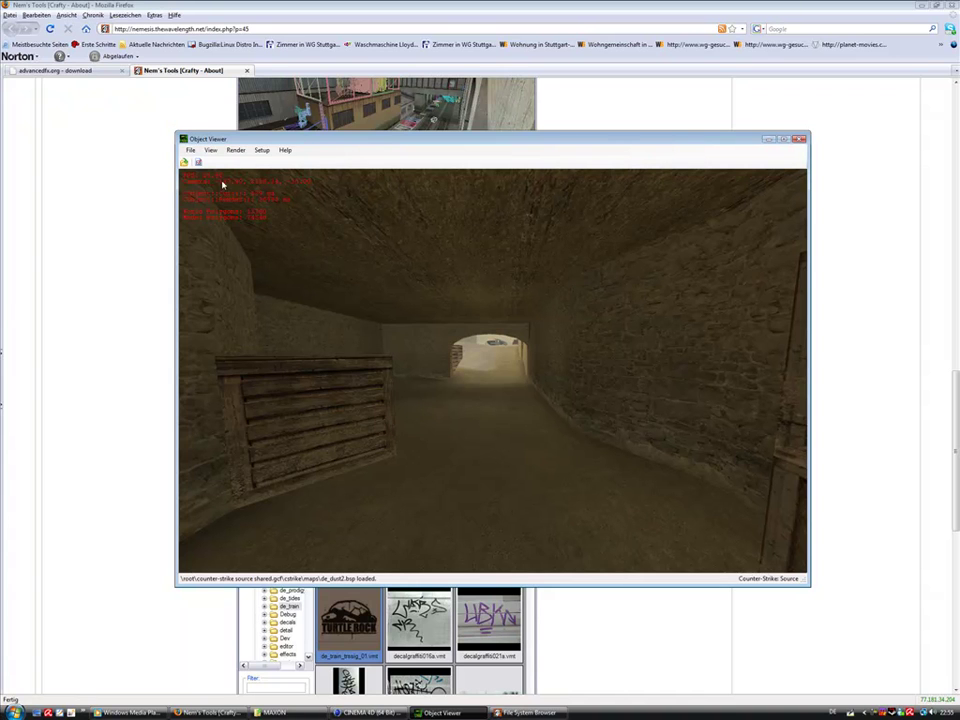
Start exporting the map as an OBJ file and delete the existing de_dust2.obj from the css folder.
click(190, 150)
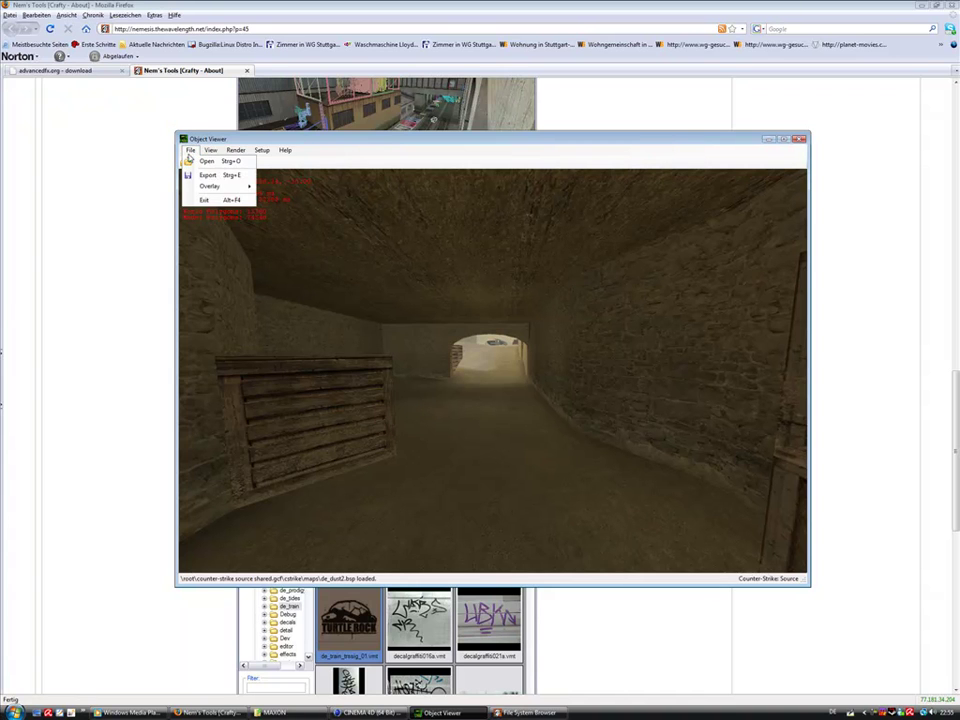
click(207, 175)
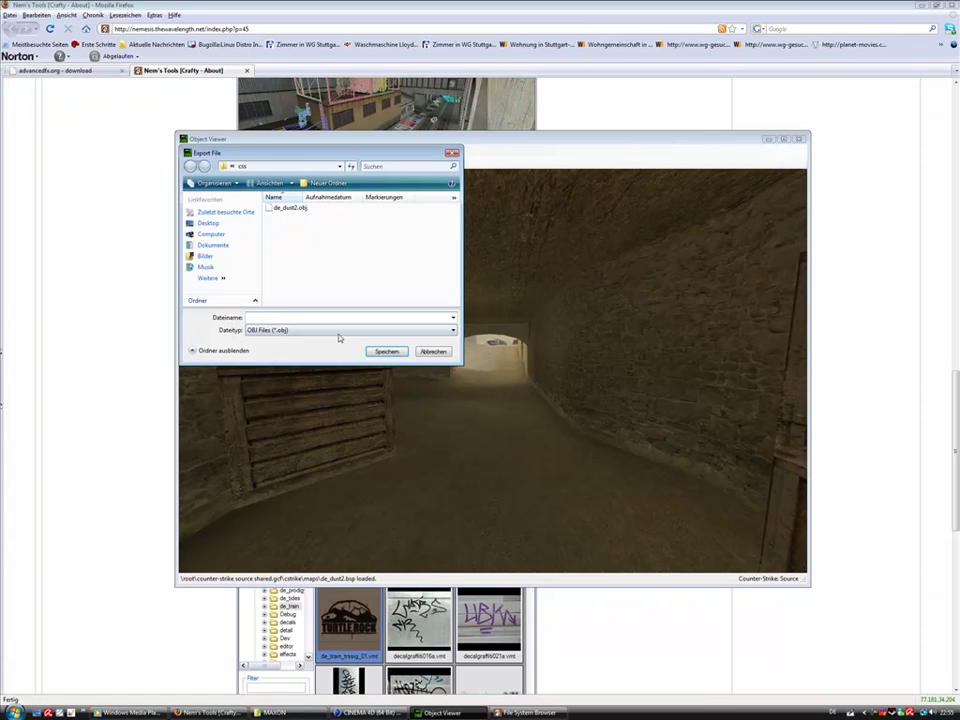
click(290, 208)
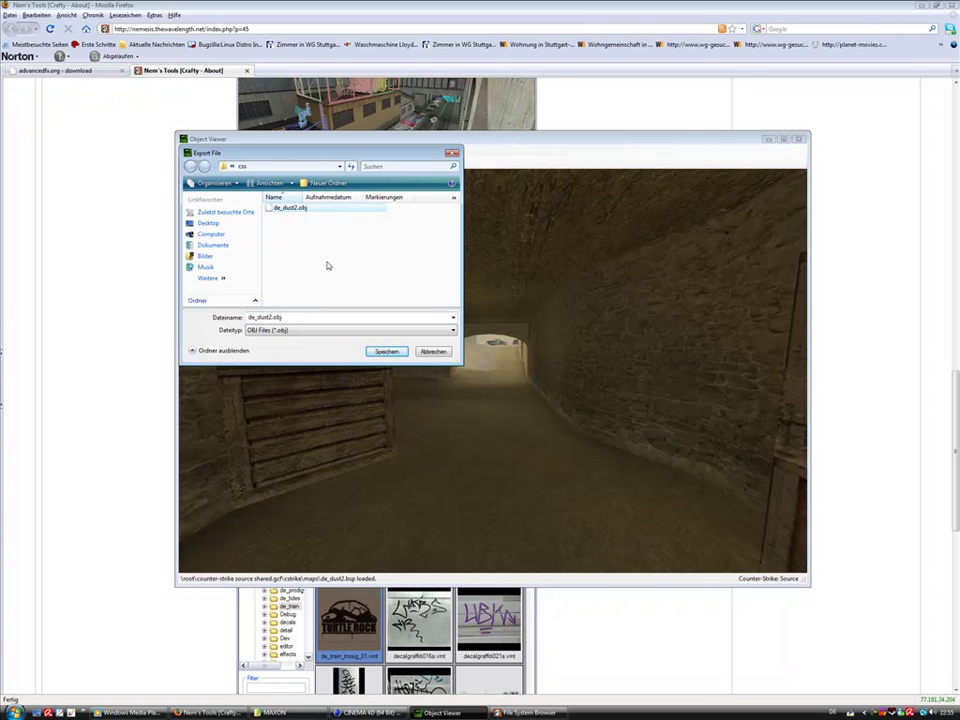
key(Delete)
key(Return)
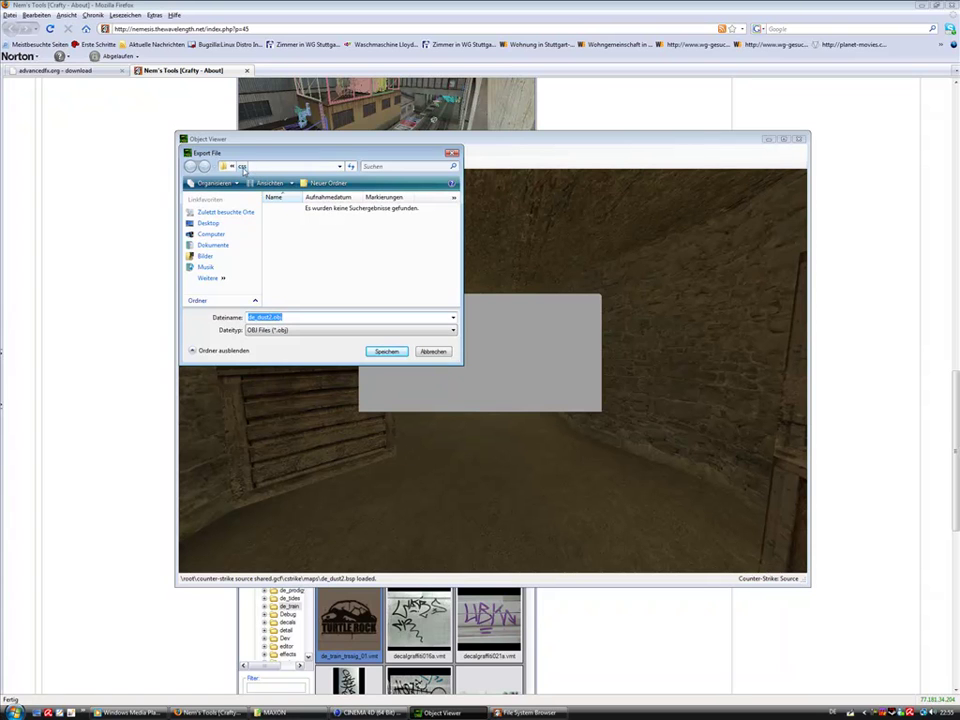
Name the export dust2.obj and save it in the css folder.
click(280, 317)
click(257, 317)
key(BackSpace)
key(BackSpace)
key(BackSpace)
click(385, 352)
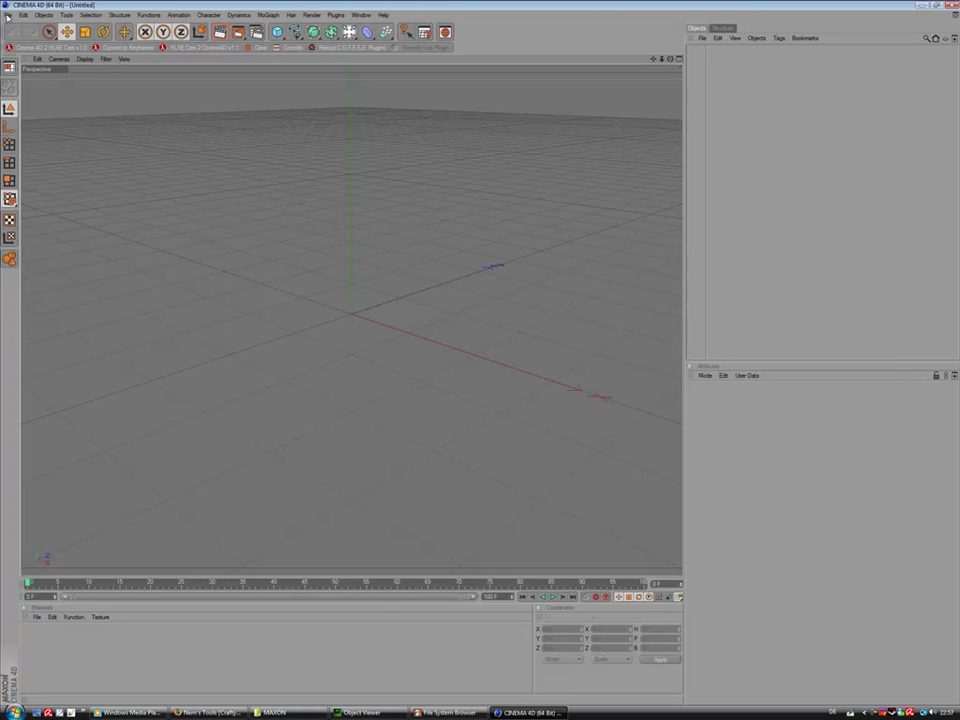
Switch to Cinema 4D and merge dust2.obj from the css folder into the empty scene.
click(7, 15)
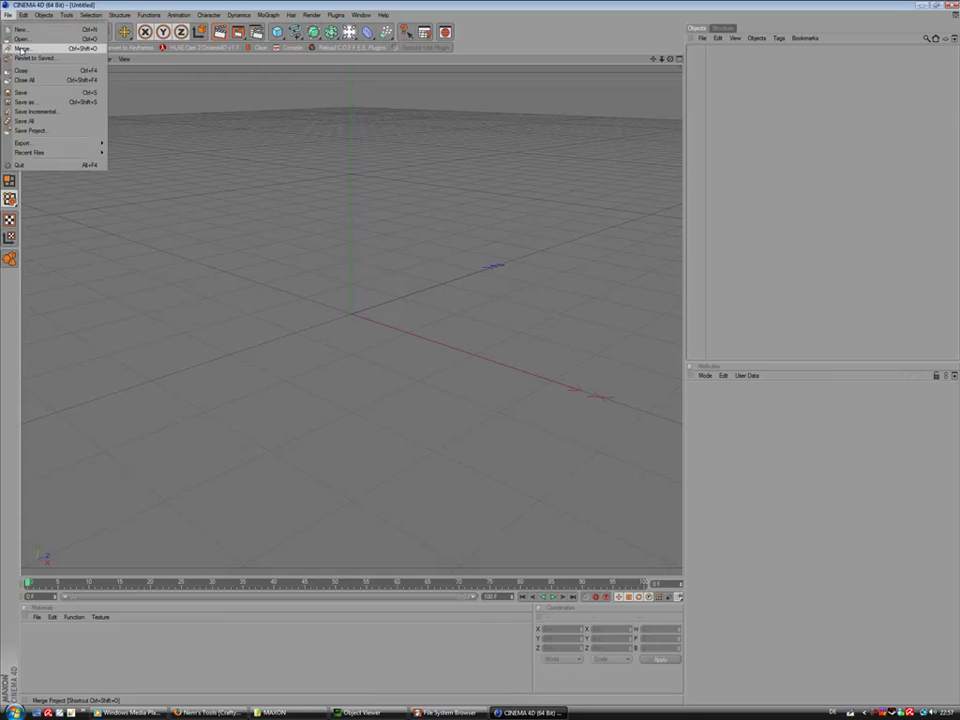
click(21, 49)
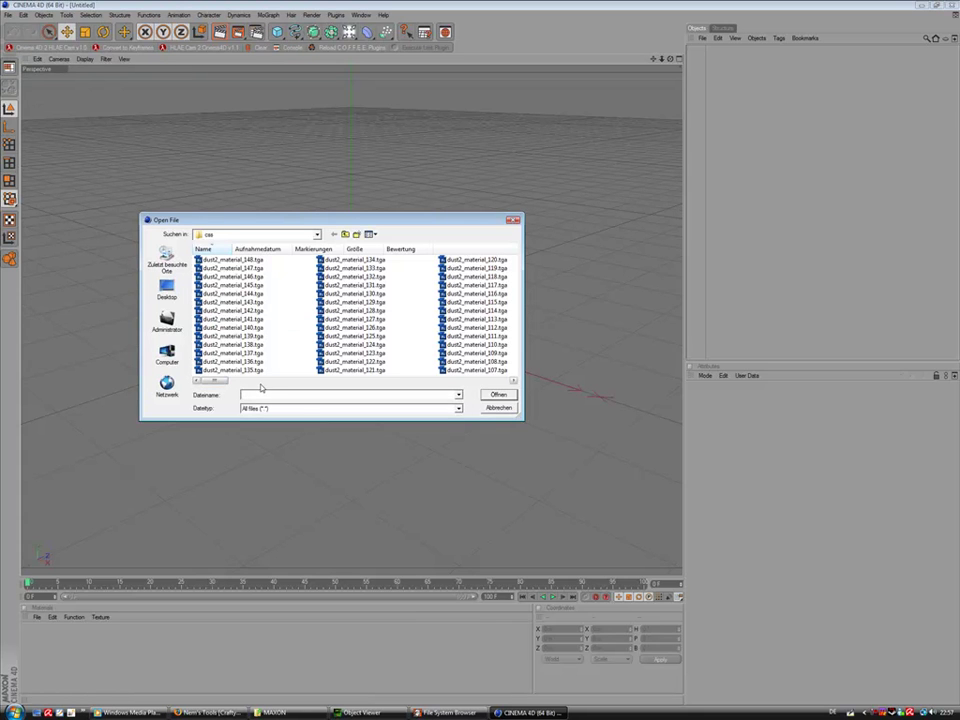
text(d)
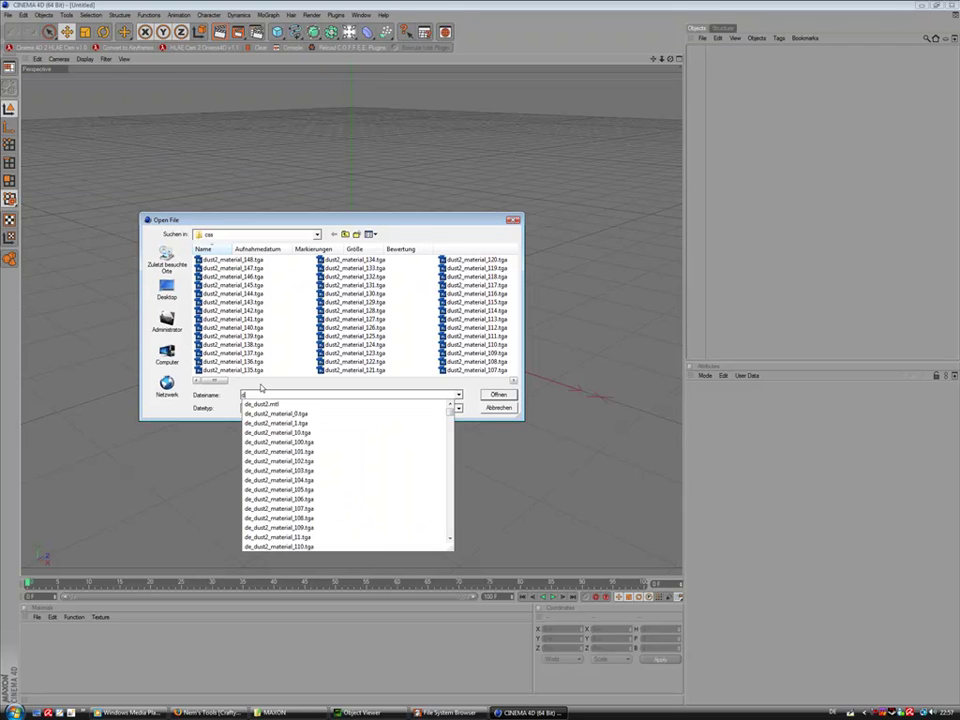
text(e)
key(BackSpace)
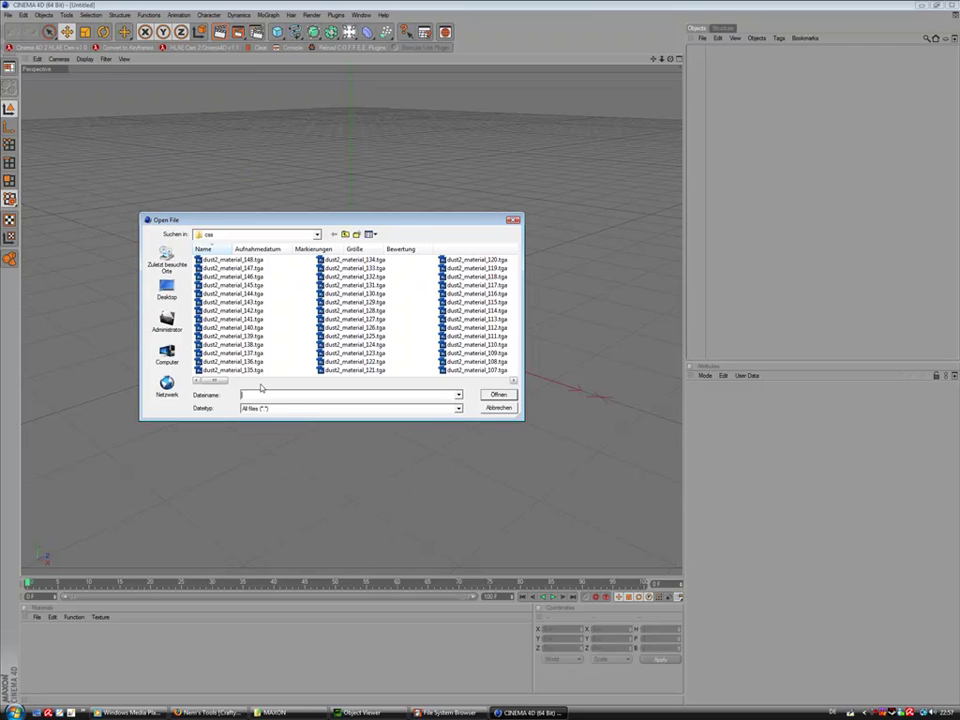
text(us)
key(Down)
key(Down)
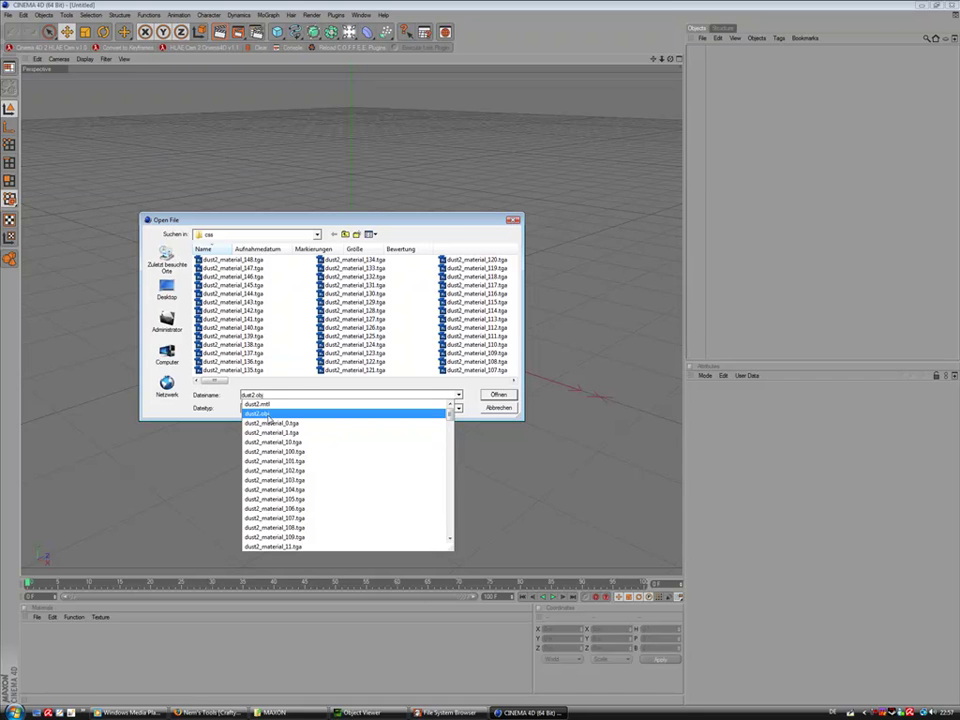
click(268, 414)
click(496, 395)
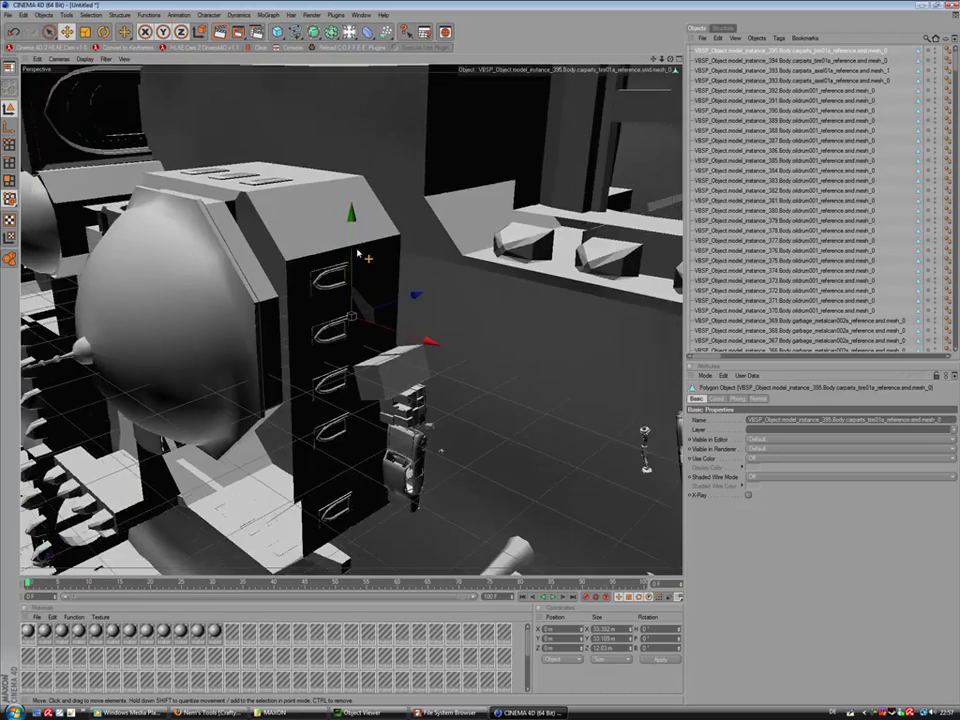
scroll(357, 252, down, 10)
scroll(424, 180, up, 3)
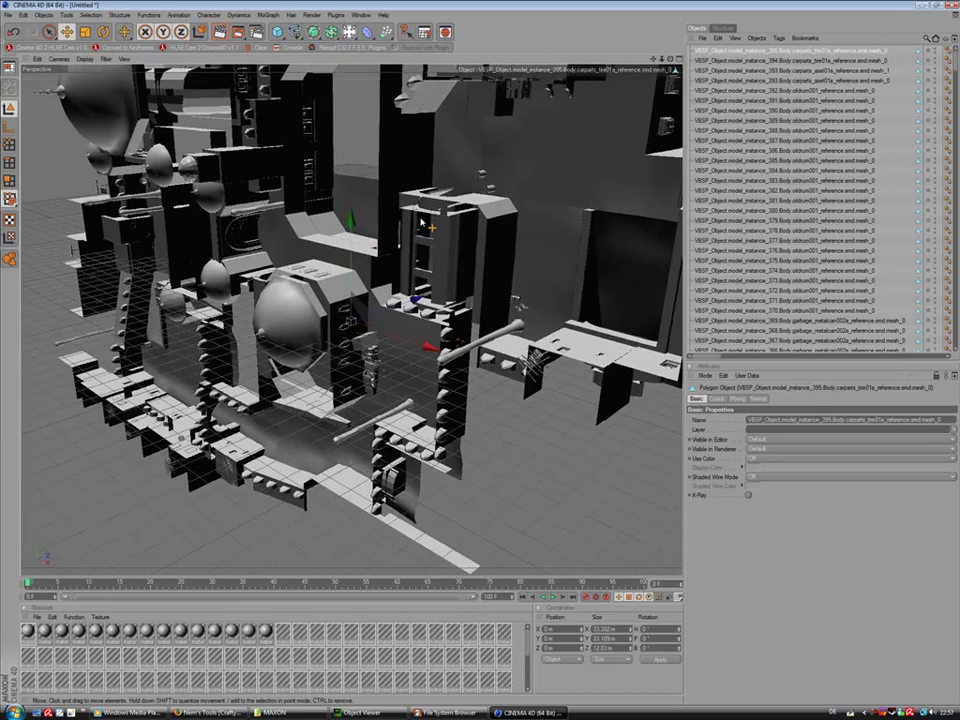
Inspect the merged dust2 map from several angles and render the perspective view.
alt+middle_drag(421, 222, 430, 318)
click(257, 32)
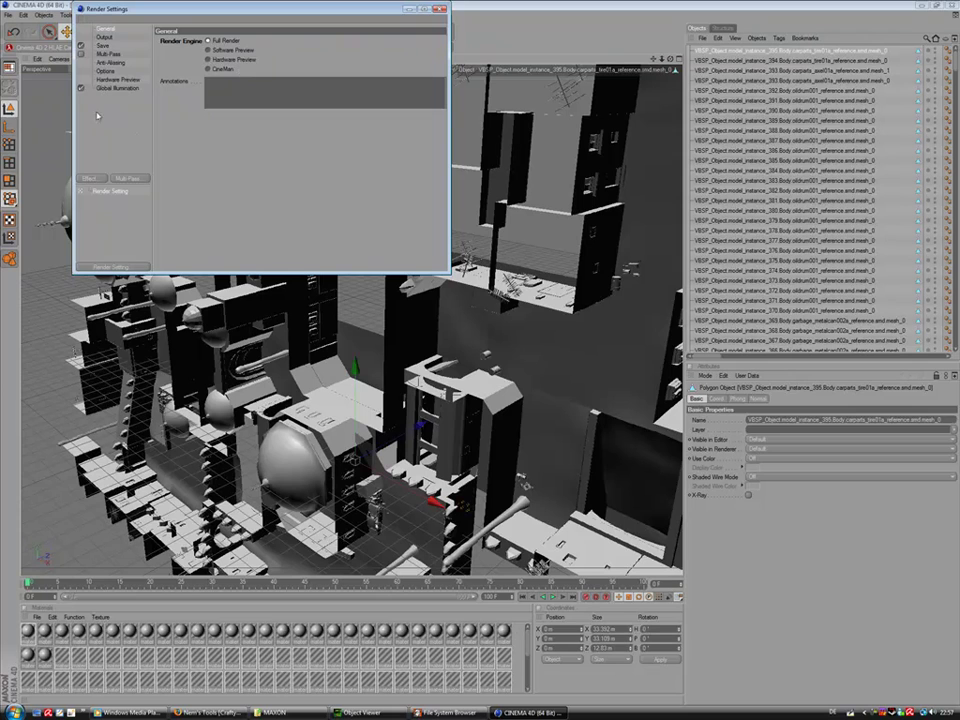
click(440, 9)
scroll(490, 200, up, 3)
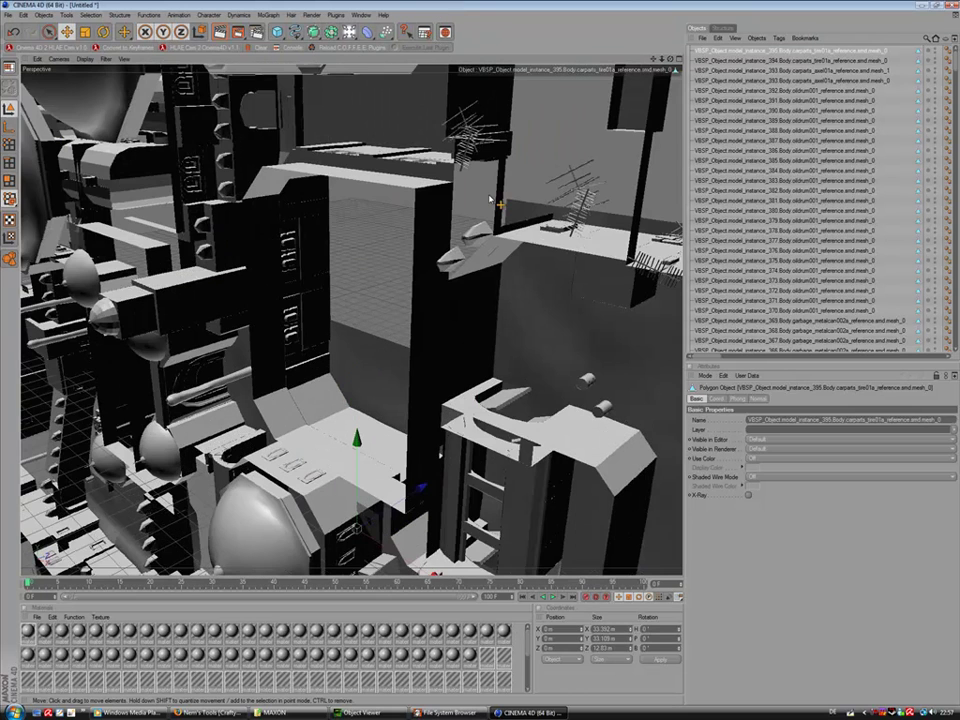
scroll(490, 200, up, 2)
scroll(369, 139, up, 6)
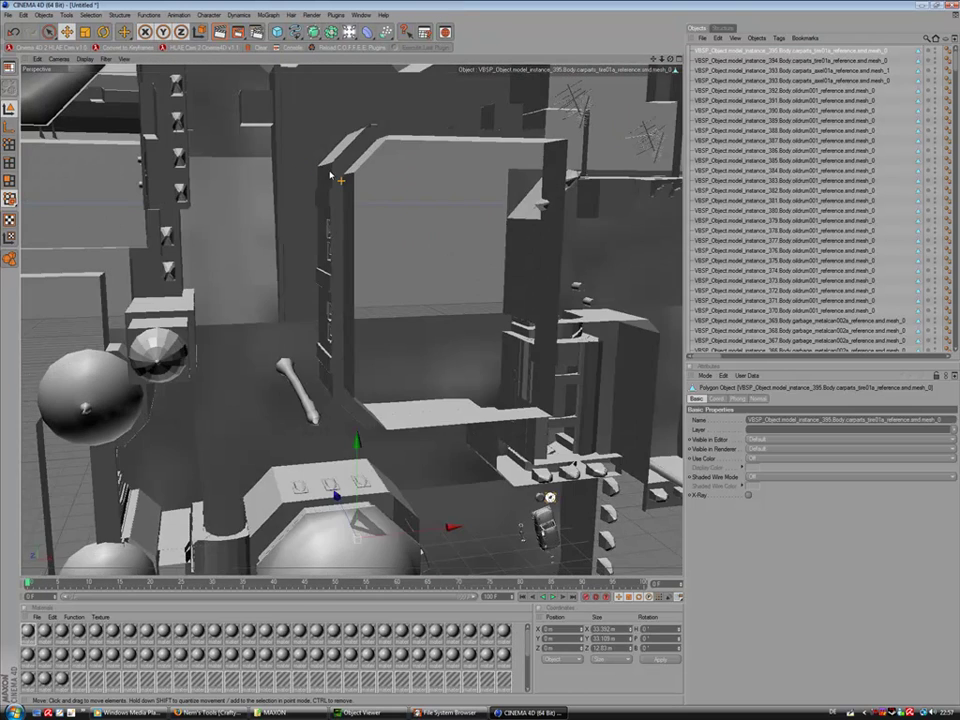
alt+middle_drag(330, 175, 401, 376)
click(220, 33)
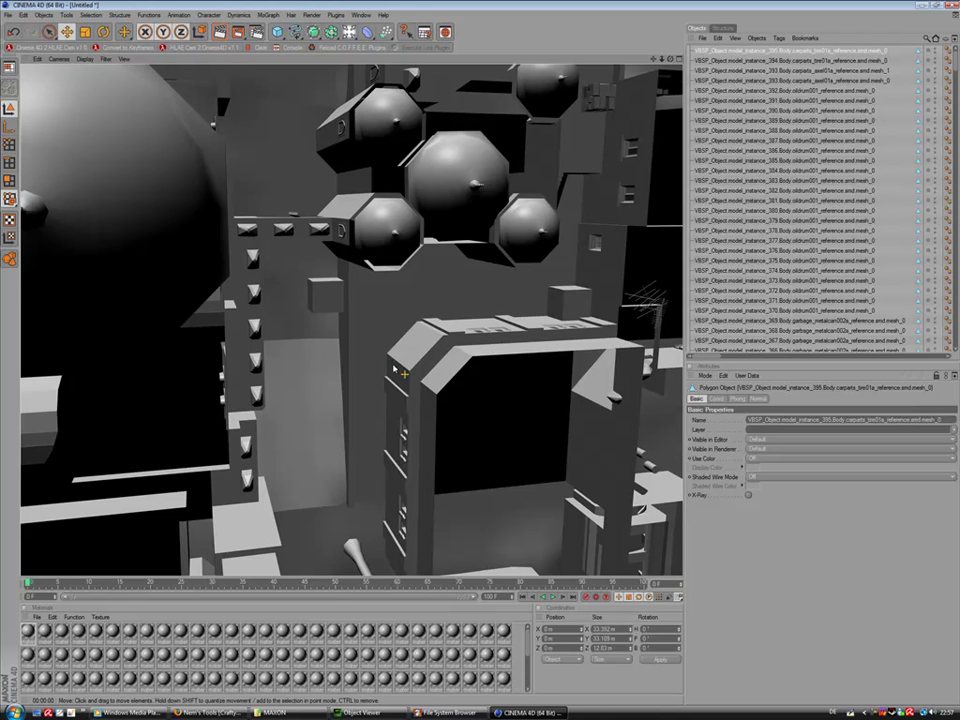
Examine the window_bridge object, the color settings of material_148 and a window_bridge texture tag.
click(455, 443)
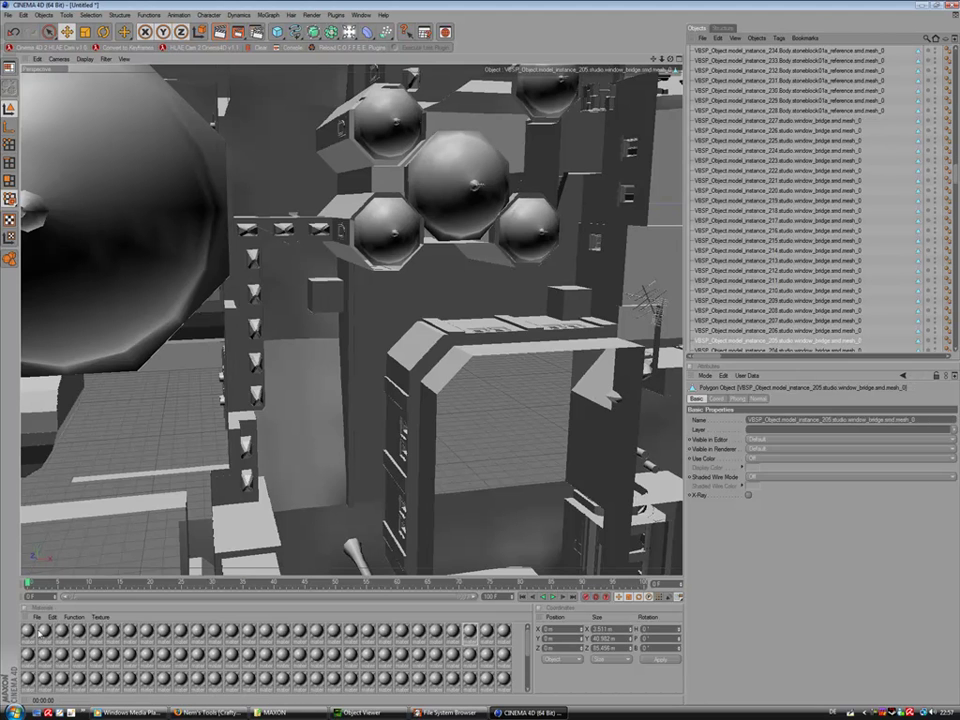
click(28, 633)
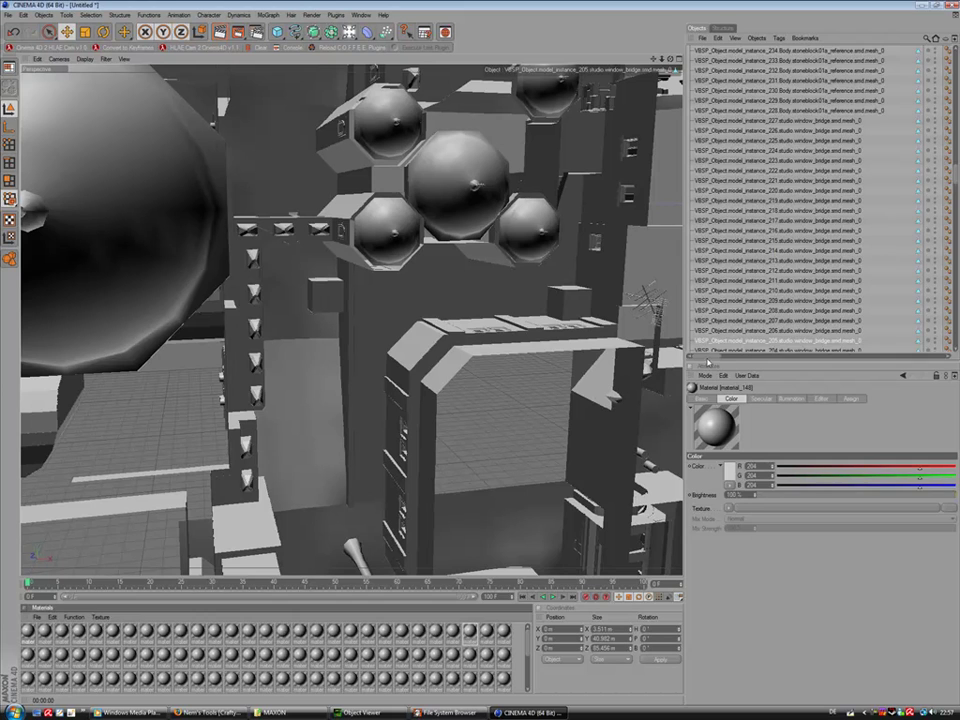
drag(708, 357, 720, 357)
click(840, 268)
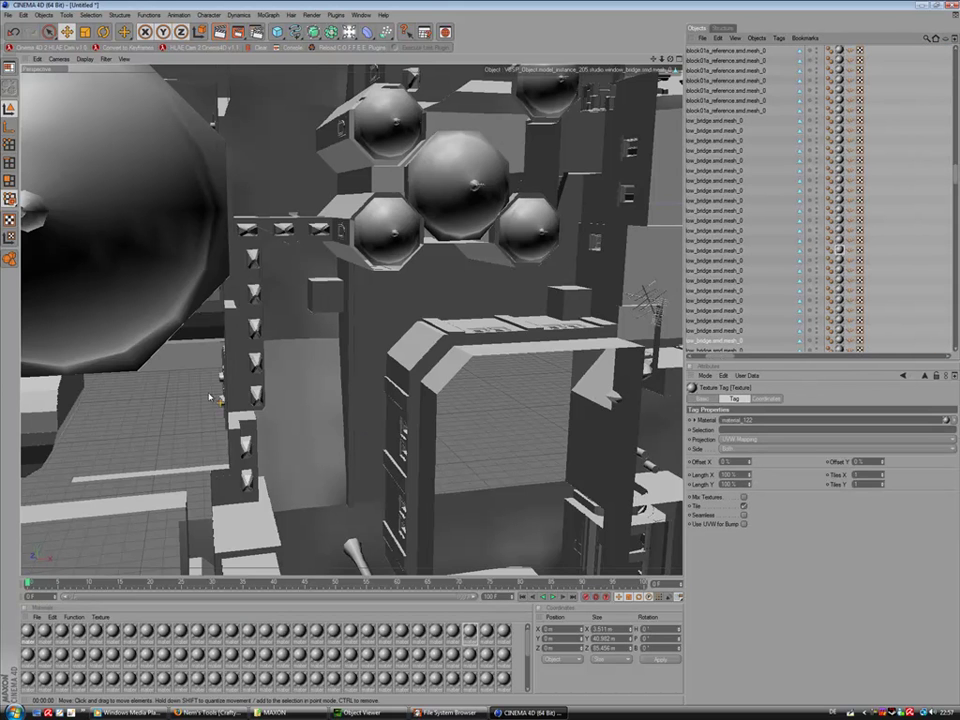
Load dust2_material_148.tga as the color texture of material_148 and accept copying the image to the document location.
double_click(31, 631)
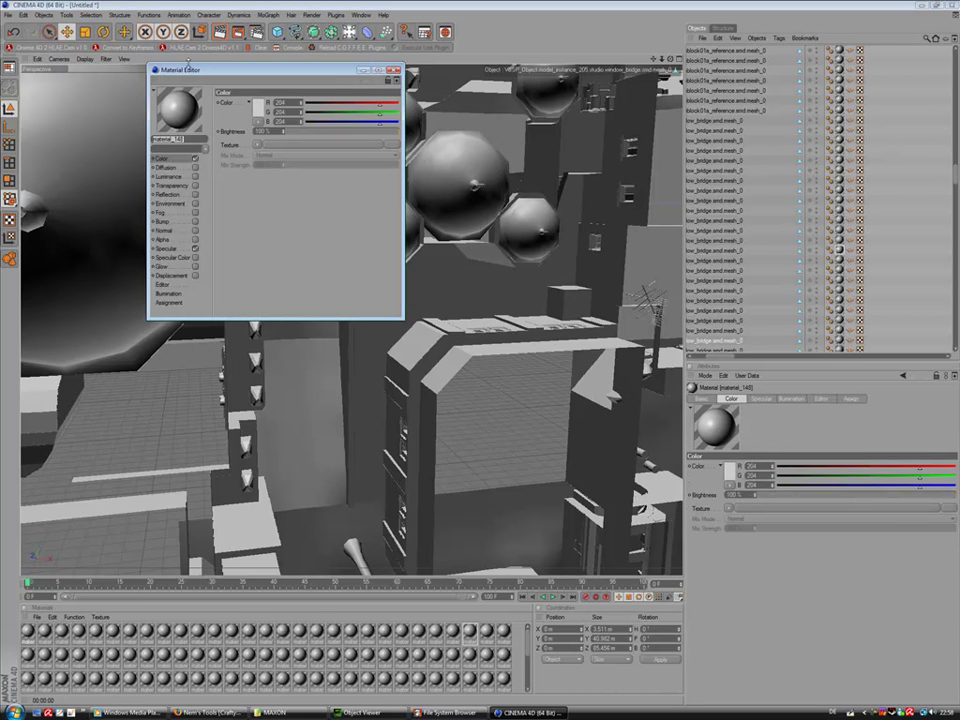
drag(200, 69, 273, 191)
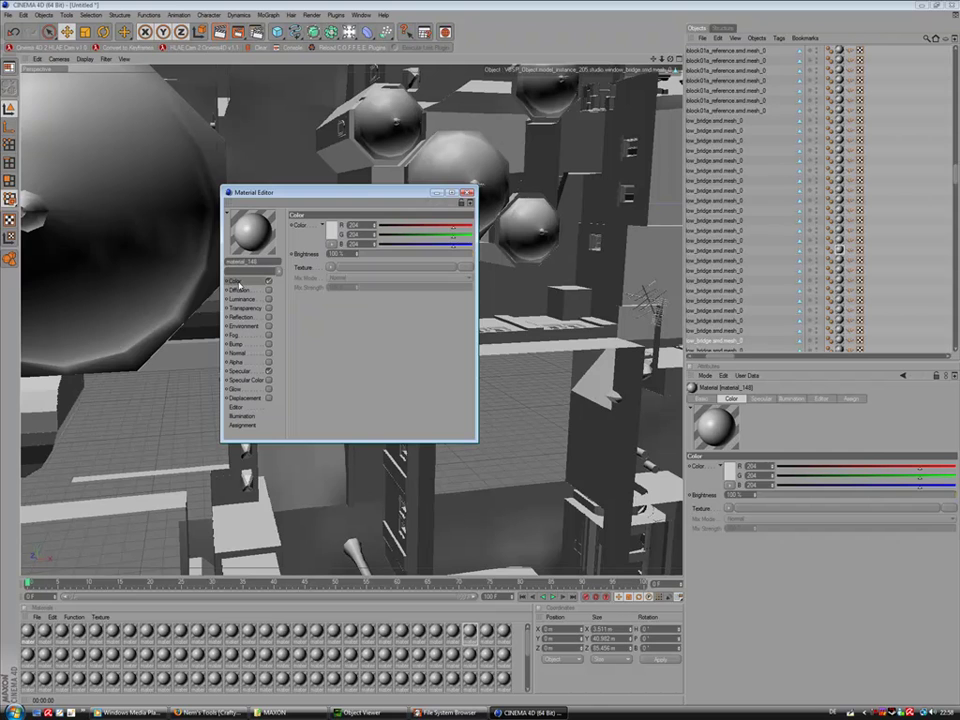
click(464, 268)
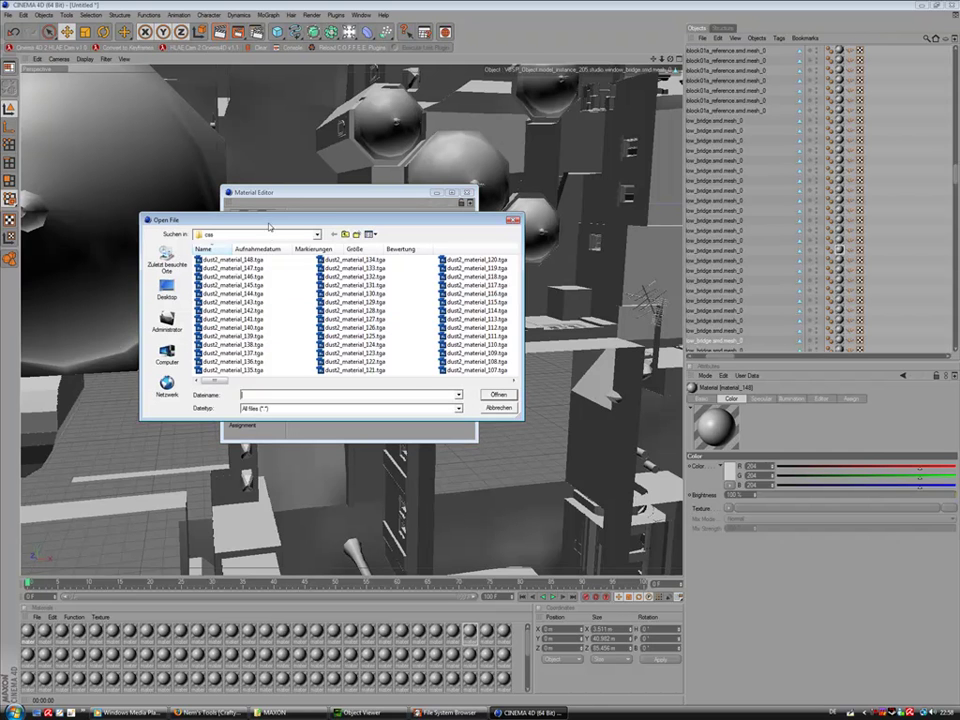
drag(268, 221, 273, 311)
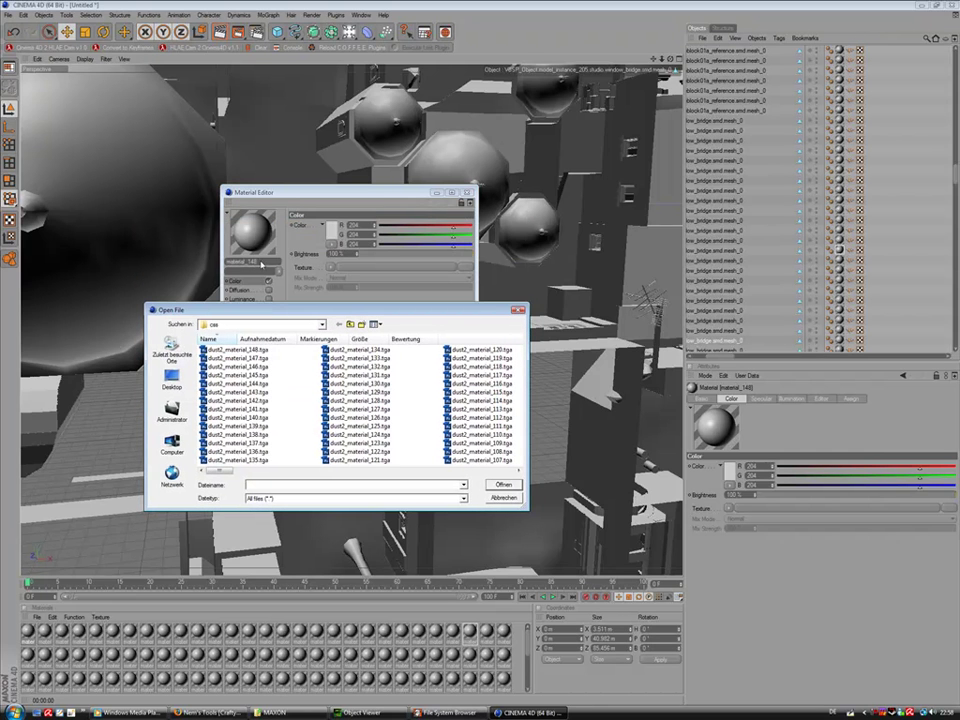
mouse_move(226, 471)
mouse_down()
mouse_move(518, 475)
mouse_move(210, 470)
mouse_up()
click(240, 350)
double_click(246, 352)
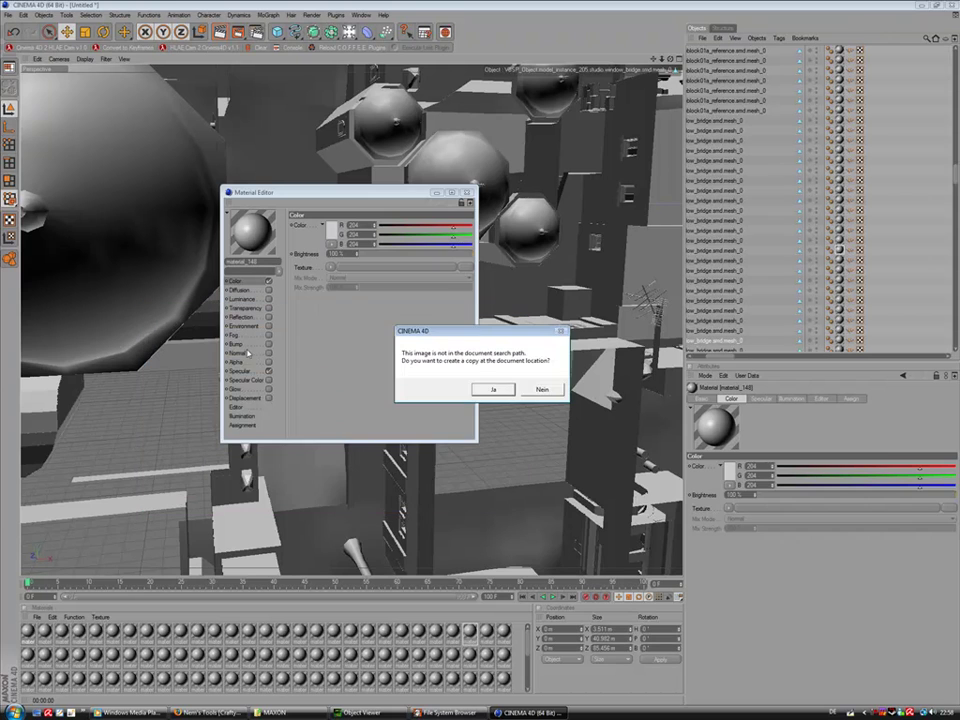
click(493, 389)
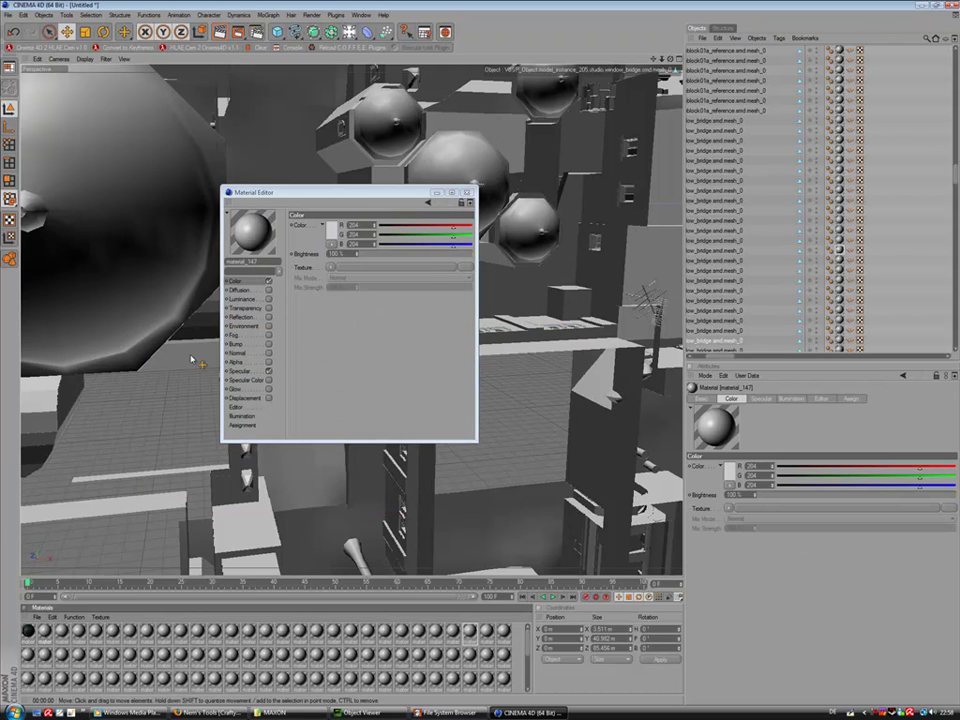
Load dust2_material_147.tga as the color texture of material_147 without copying it to the document location.
click(464, 268)
click(250, 359)
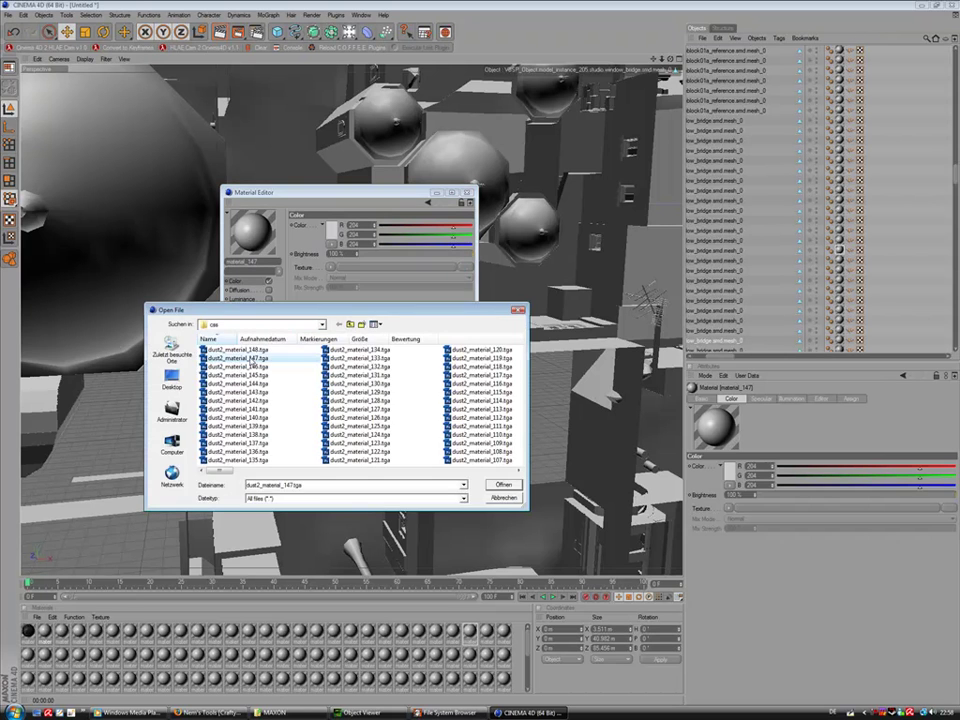
double_click(252, 360)
click(541, 390)
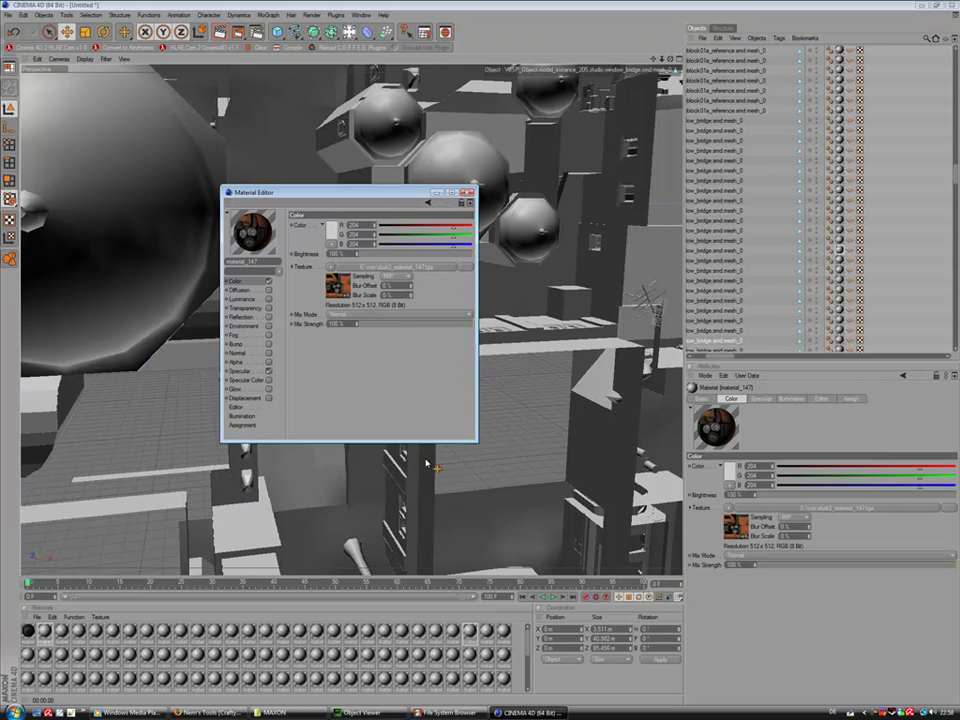
Load dust2_material_146.tga as the color texture of material_146 without copying the image, and close the Material Editor.
click(44, 630)
click(440, 268)
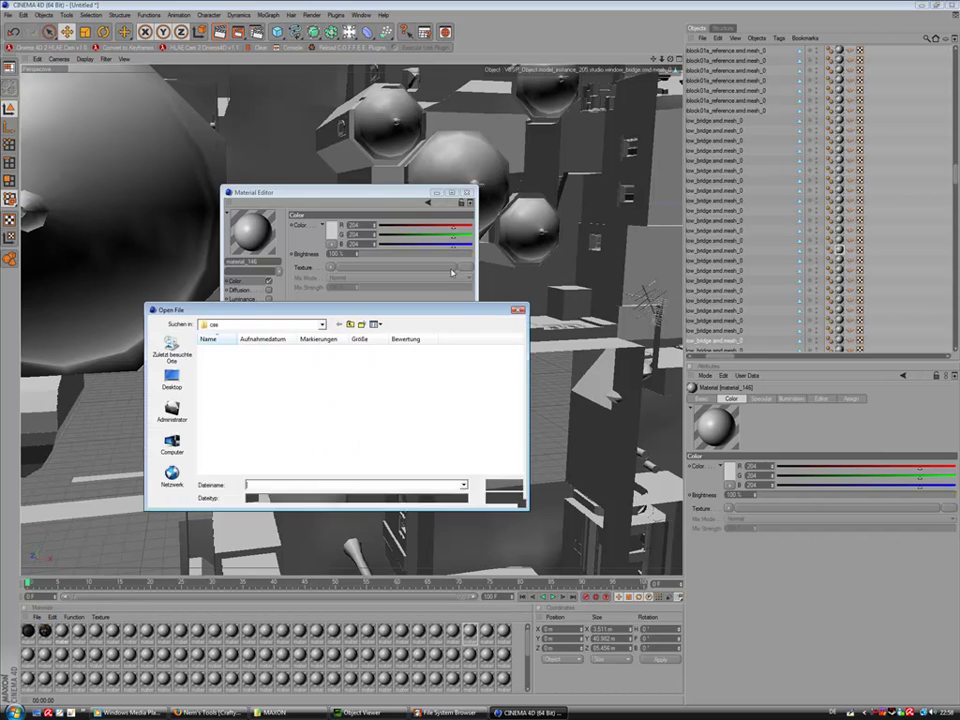
click(237, 366)
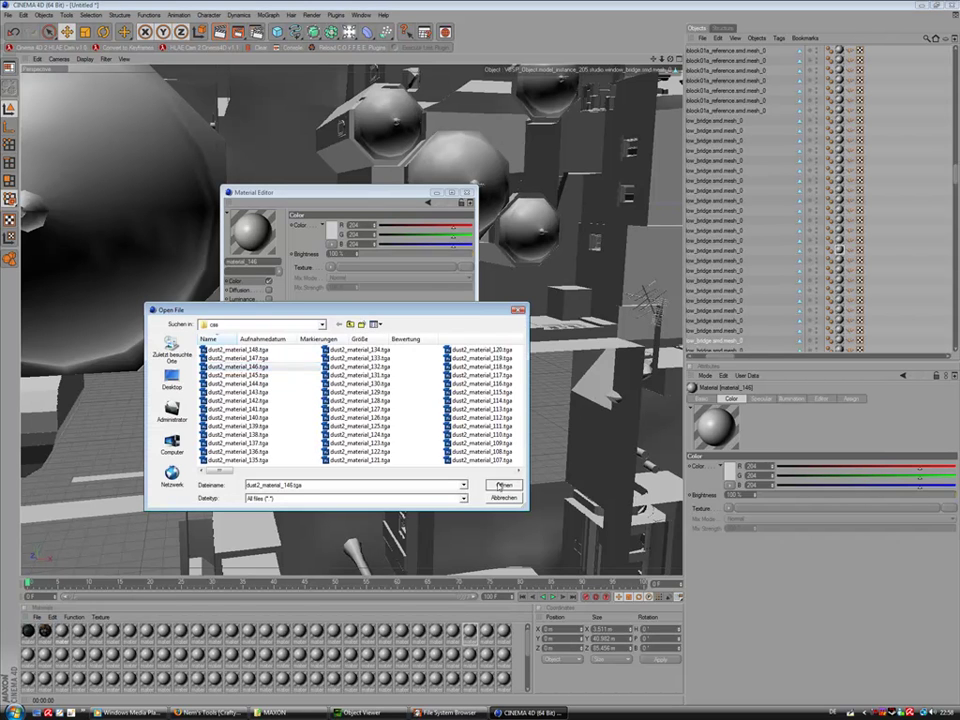
click(510, 487)
click(541, 390)
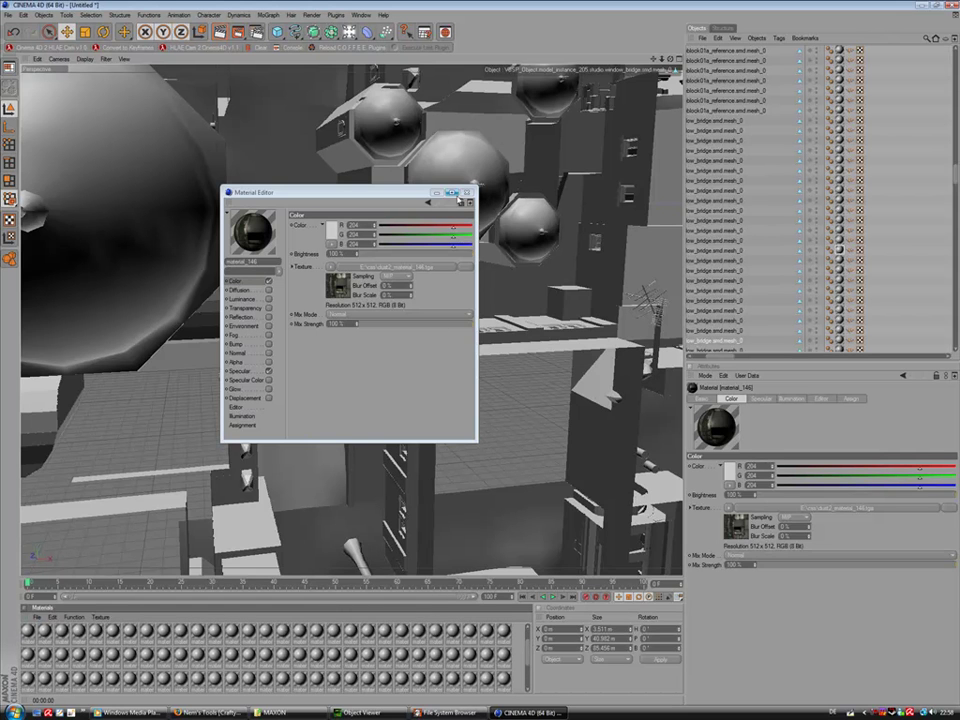
click(466, 197)
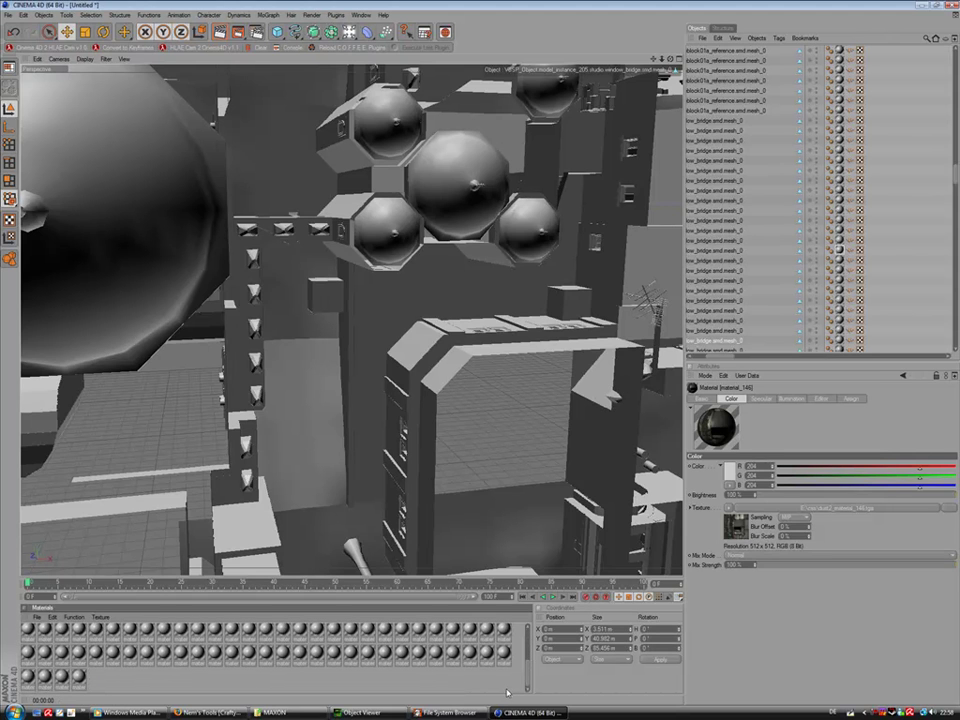
Delete all materials from the scene and the leftover texture tags from the model instance objects.
key(ctrl+a)
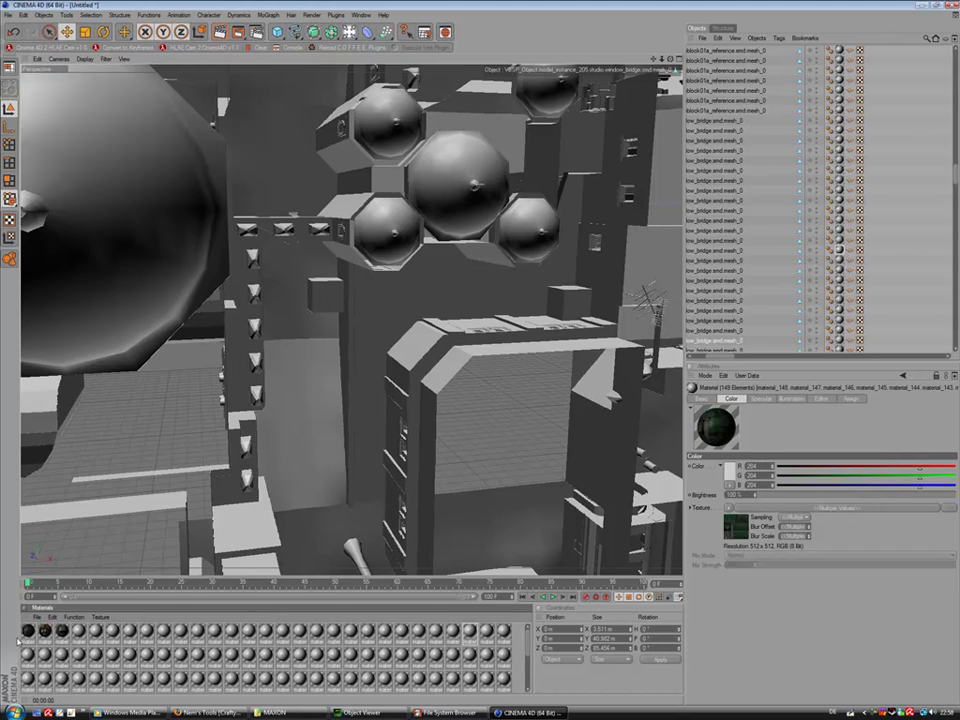
key(Delete)
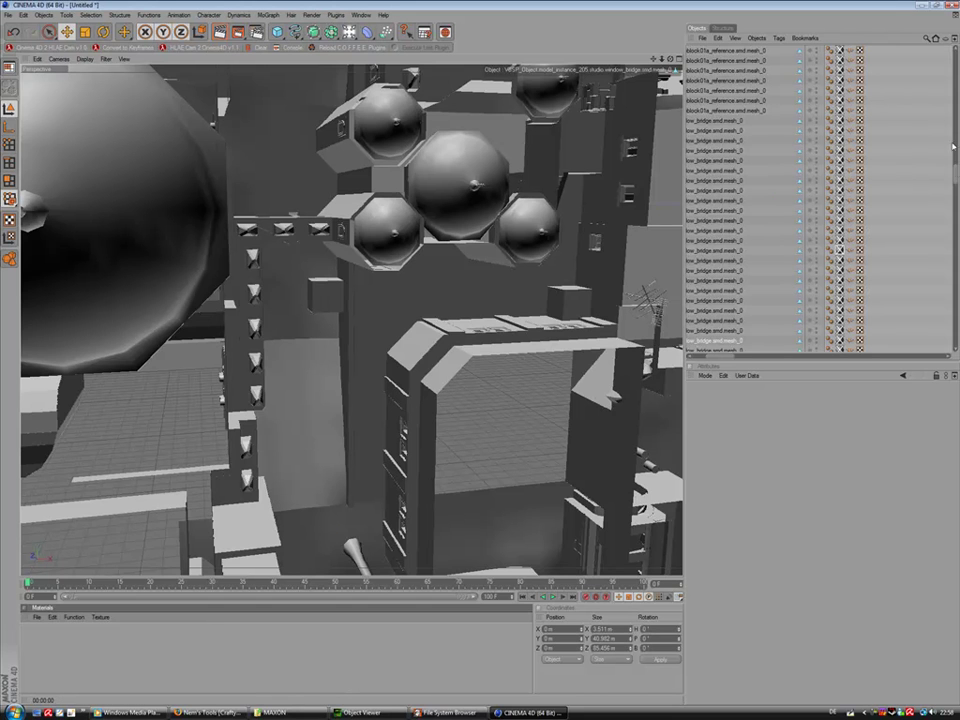
drag(955, 172, 951, 50)
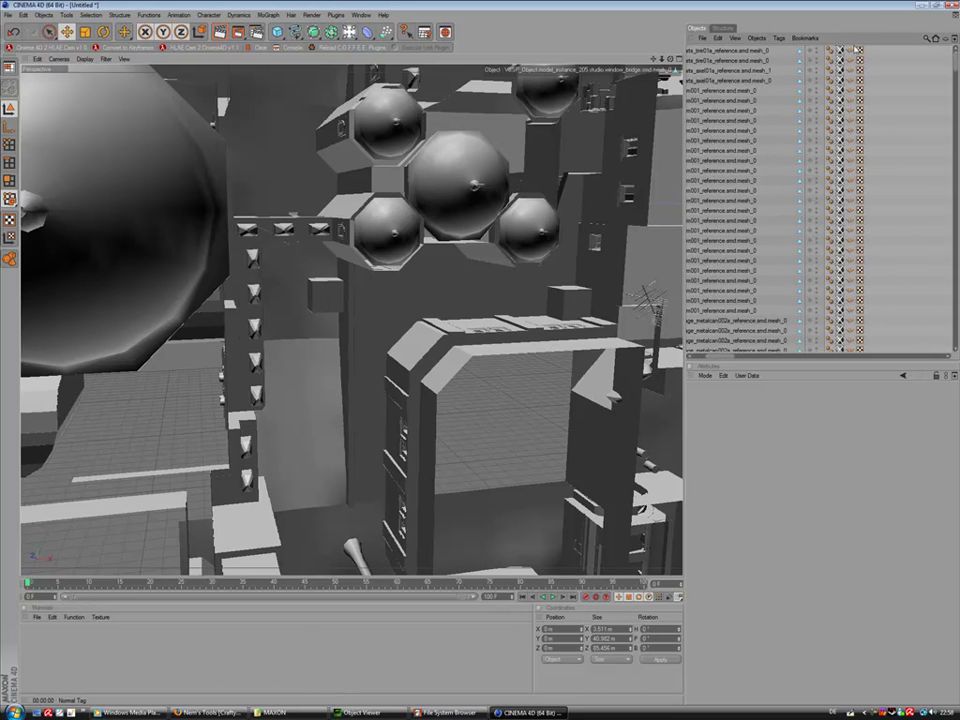
click(843, 228)
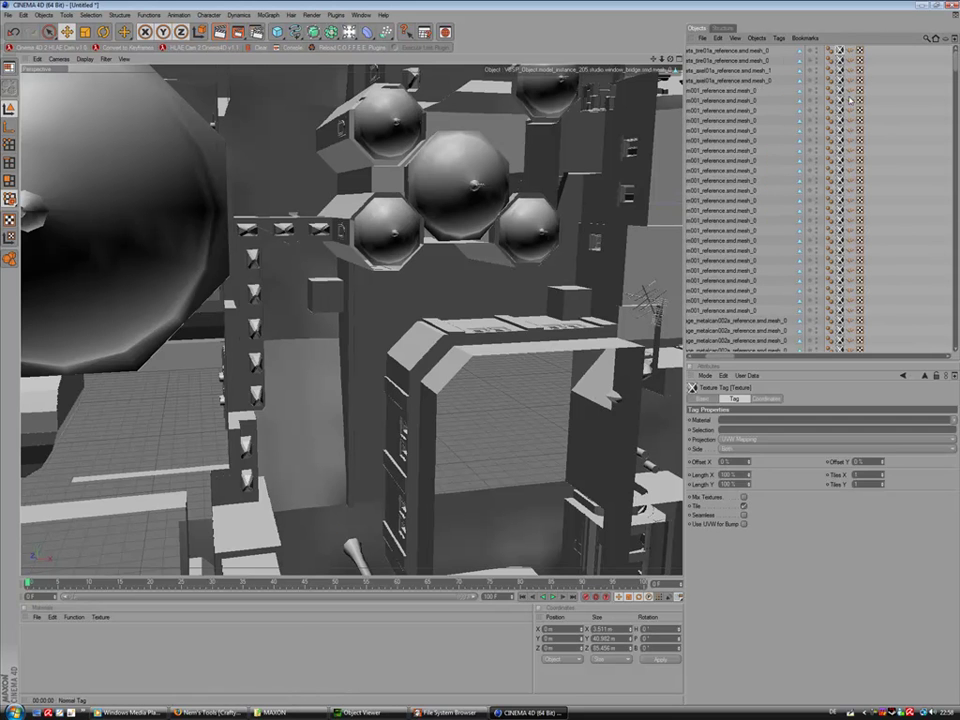
shift+click(841, 321)
scroll(841, 322, down, 10)
drag(841, 323, 843, 333)
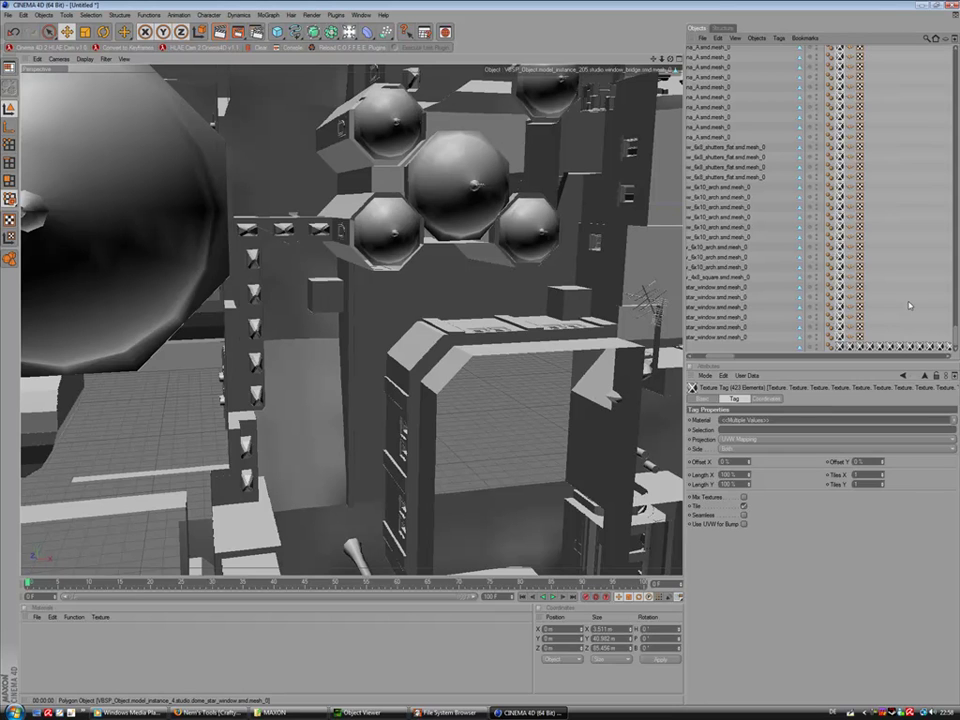
key(Delete)
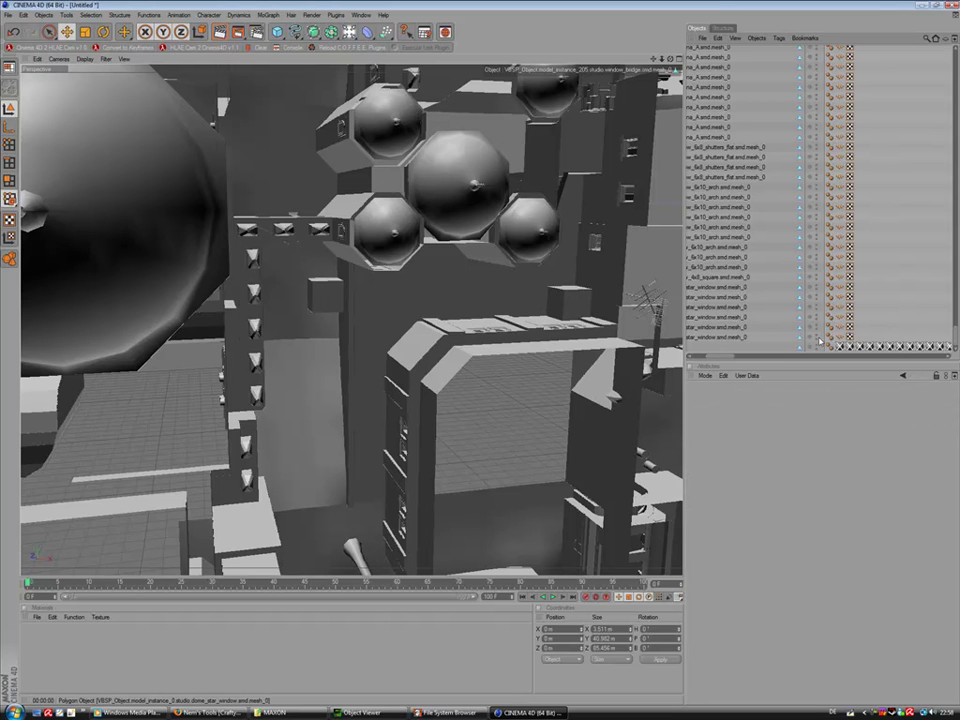
Delete the whole row of texture tags from the model_0 object at the end of the object list.
click(839, 346)
drag(722, 357, 827, 357)
shift+click(886, 346)
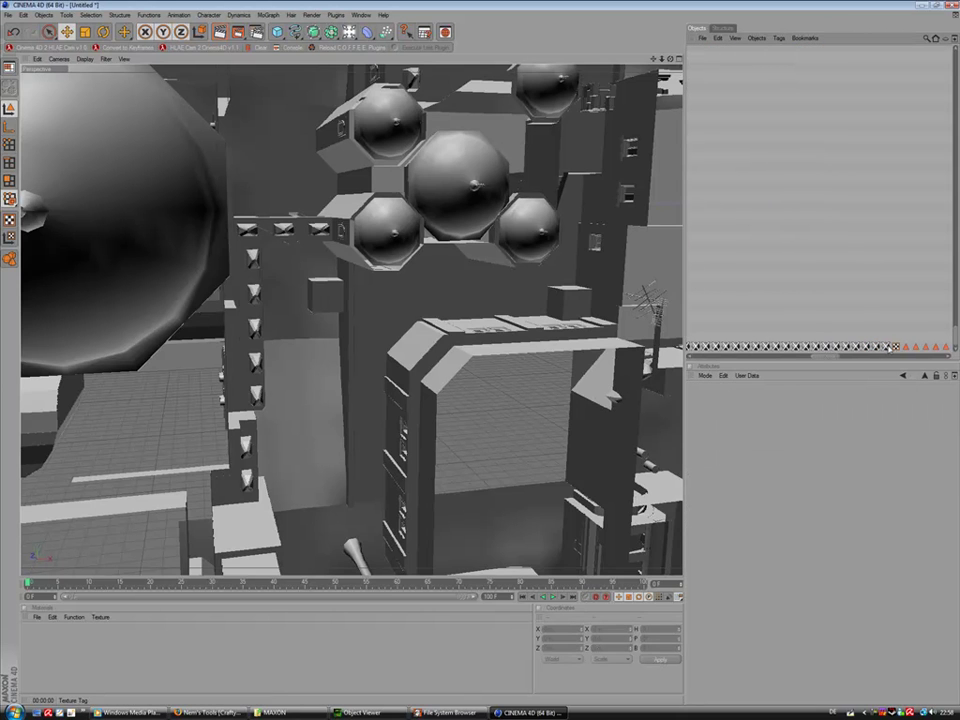
click(828, 358)
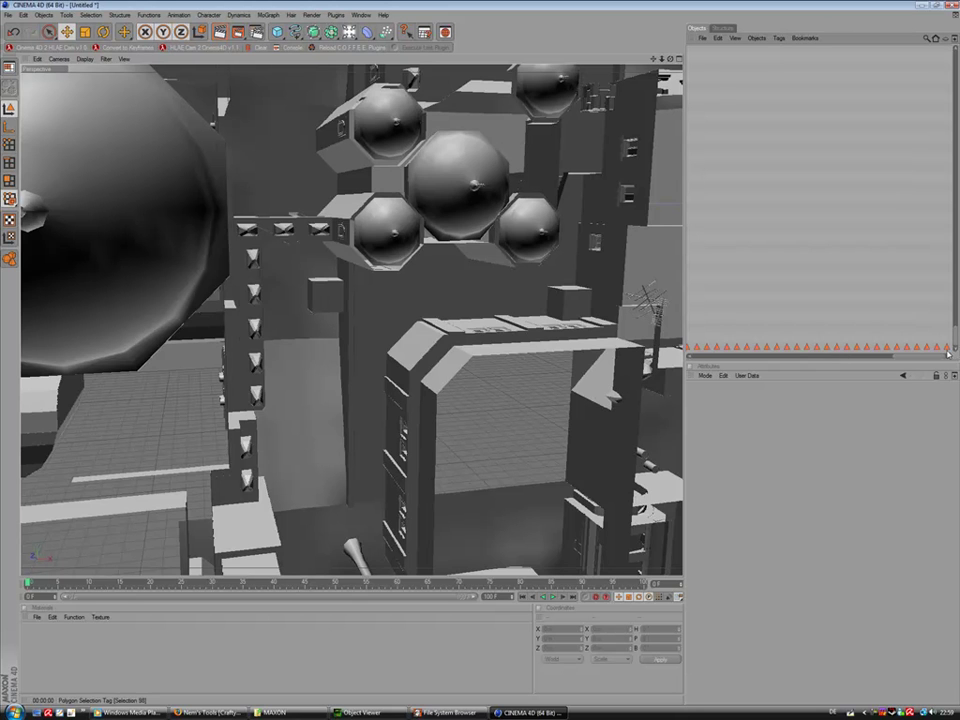
Delete all polygon selection tags from the model_0 object.
click(947, 347)
drag(922, 358, 799, 349)
shift+click(798, 349)
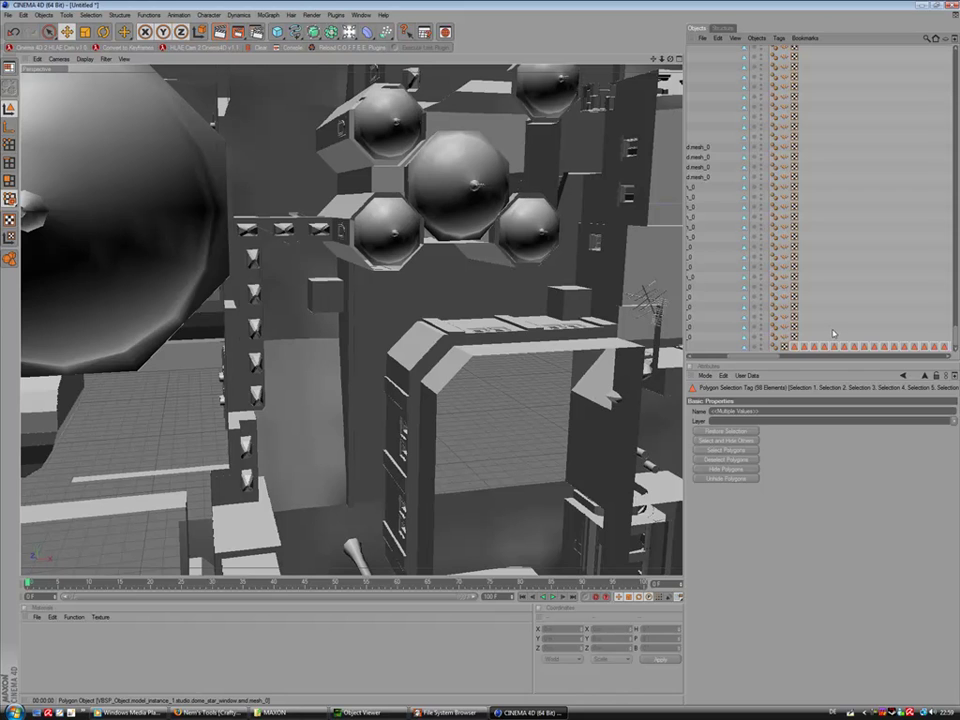
key(Delete)
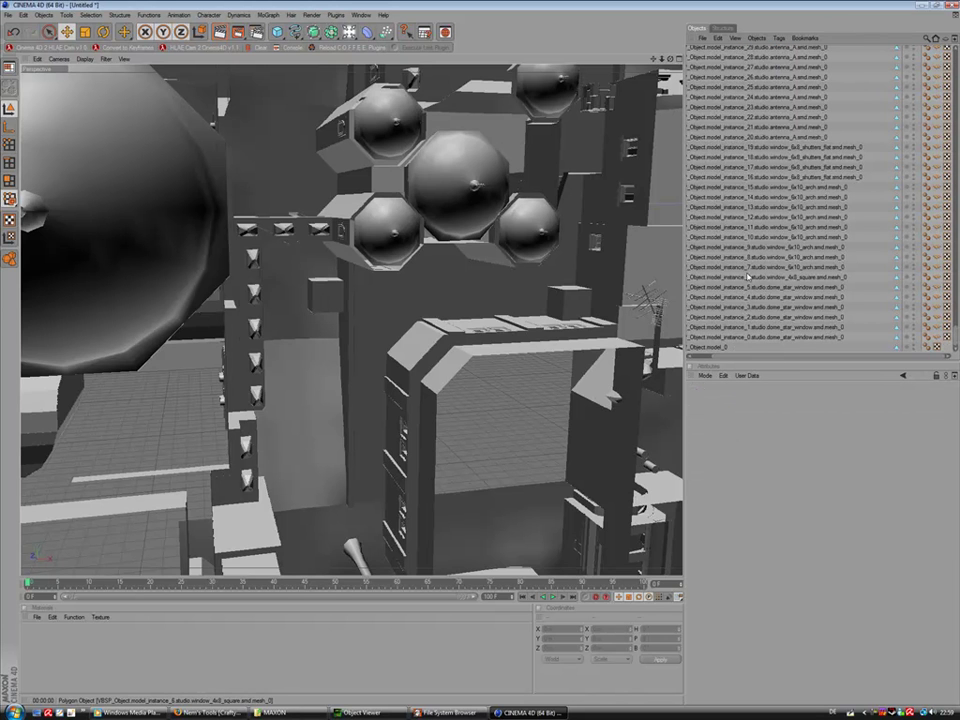
Group all map objects under one null object and name it dust2.
key(ctrl+a)
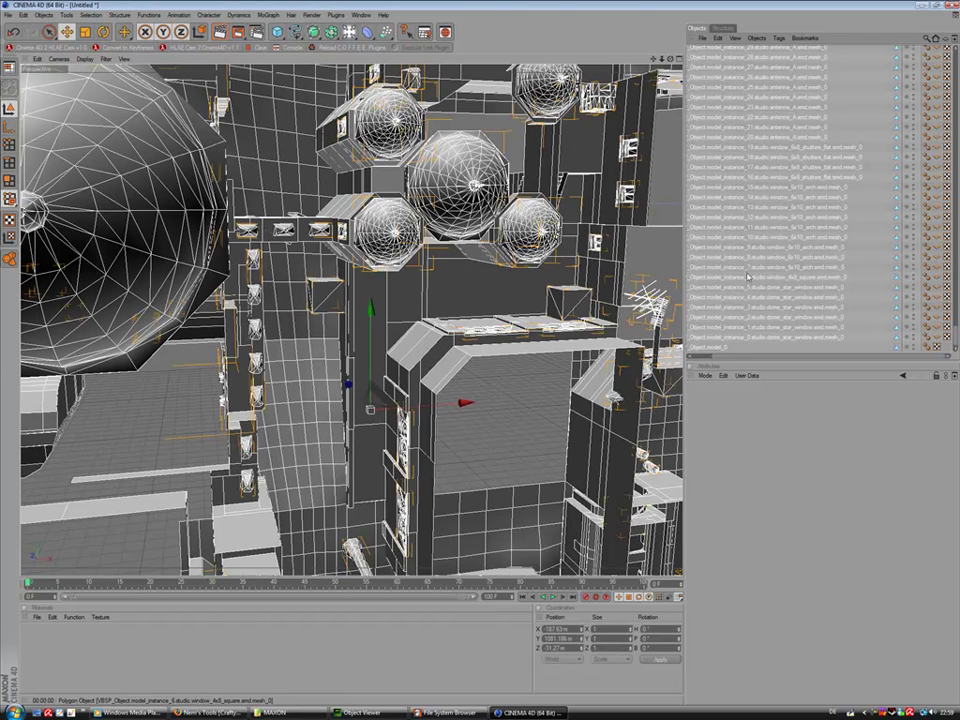
key(alt+g)
double_click(709, 51)
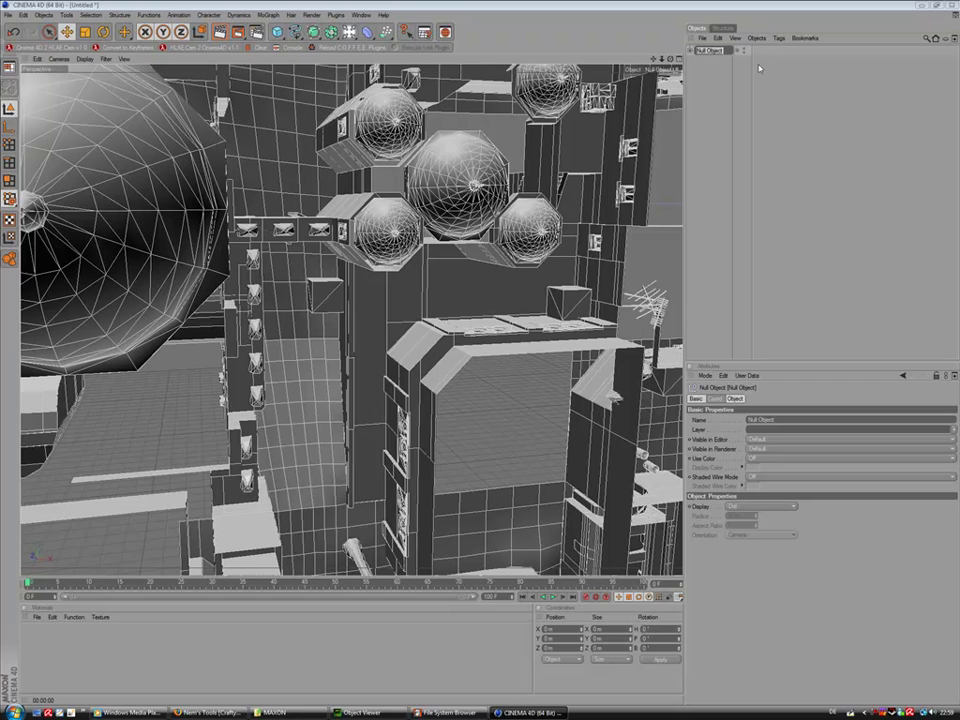
text(ddust2)
key(Return)
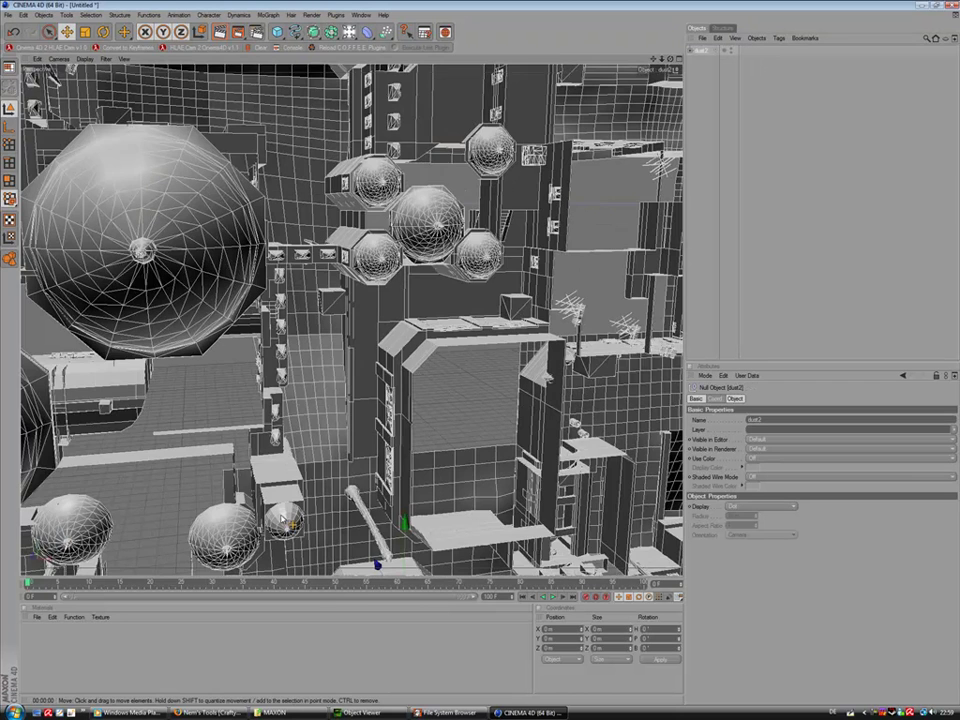
Switch to Firefox and examine the Cinema 4D plugins on the advancedfx.org download page.
click(186, 713)
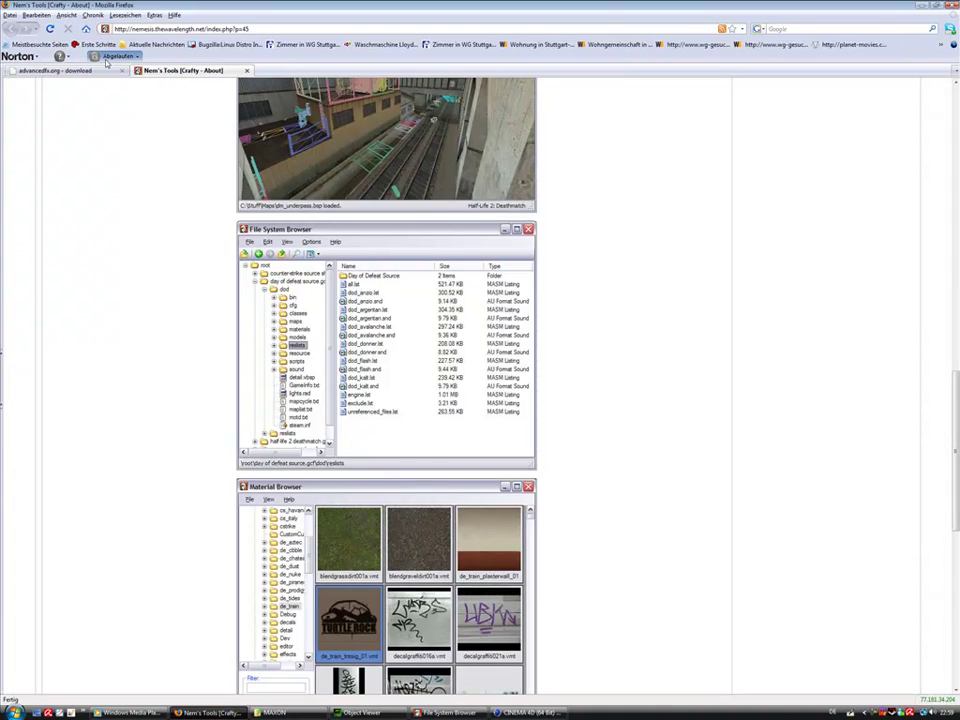
click(84, 71)
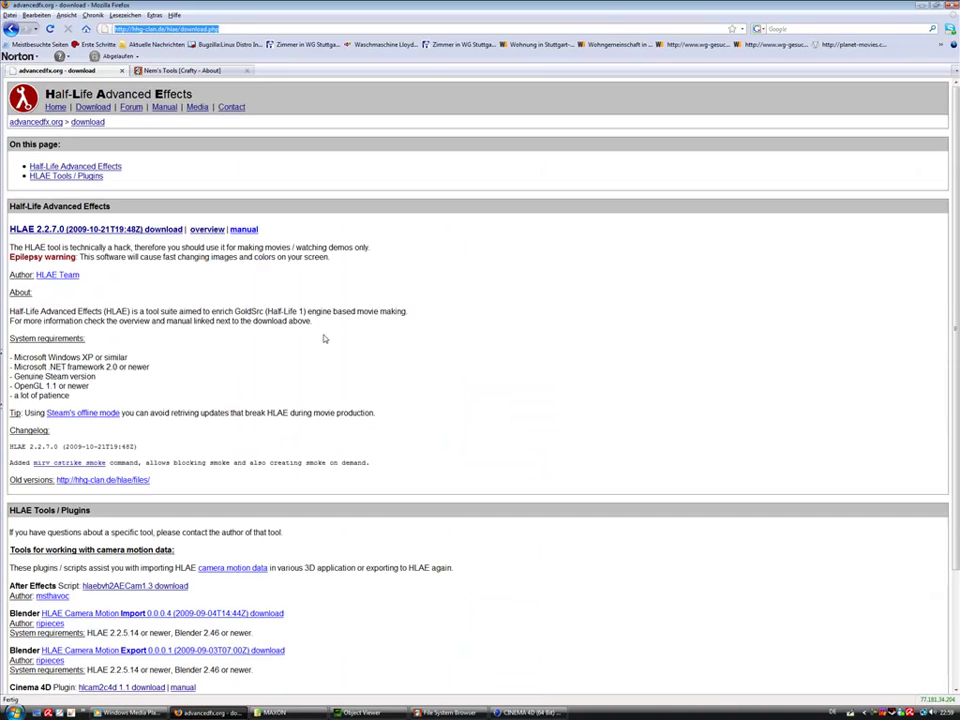
scroll(296, 428, down, 3)
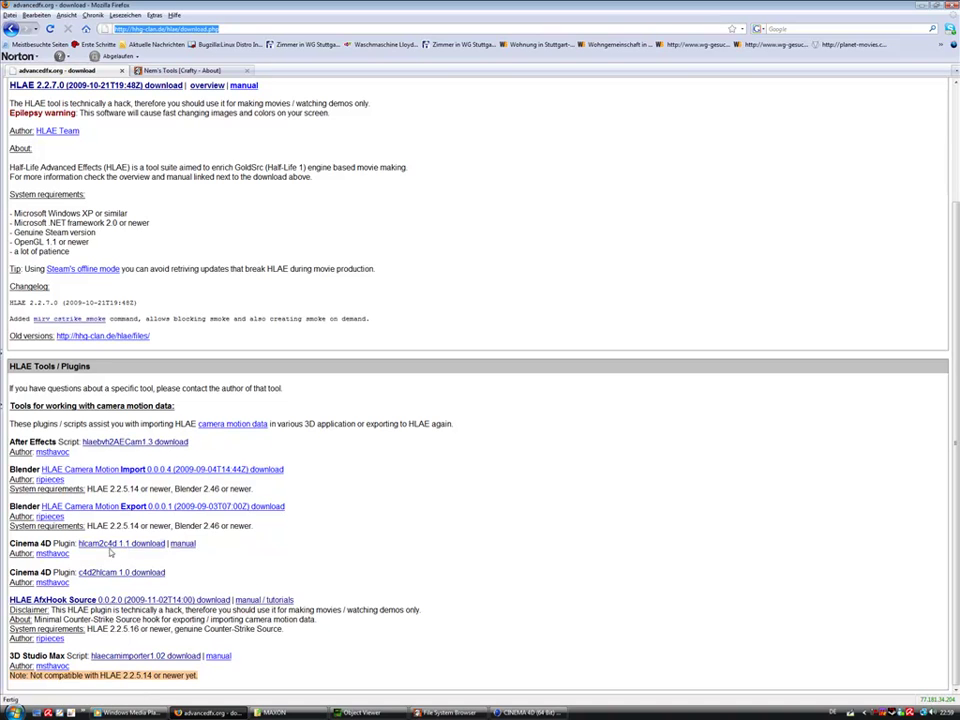
Switch to Cinema 4D and open the HLAE Cam 2 Cinema4D v1.1 import plugin.
click(126, 544)
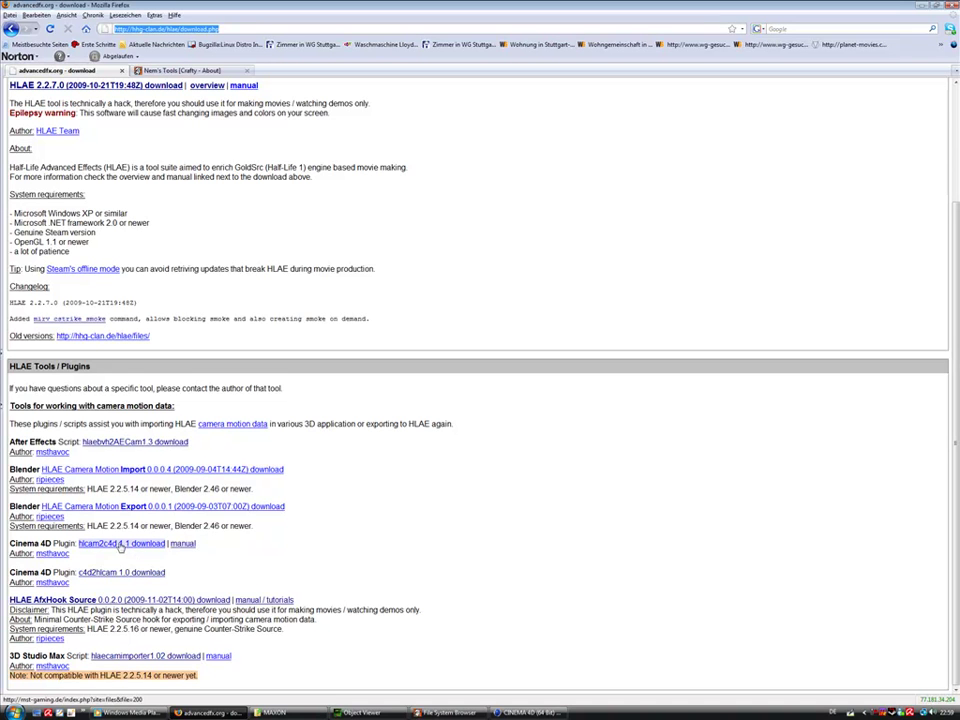
click(528, 712)
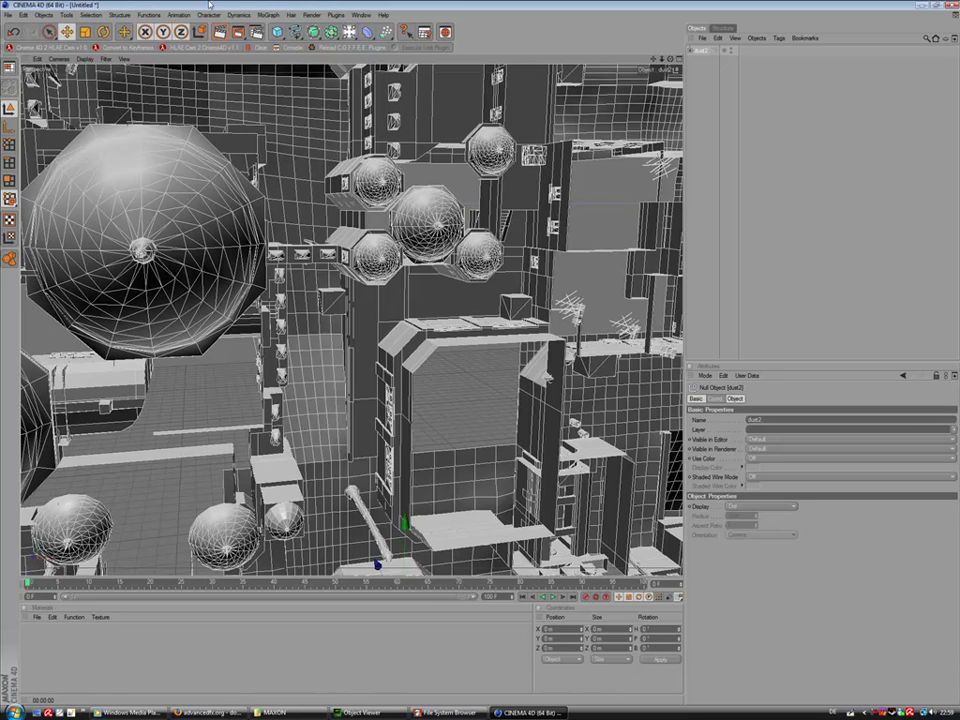
click(335, 15)
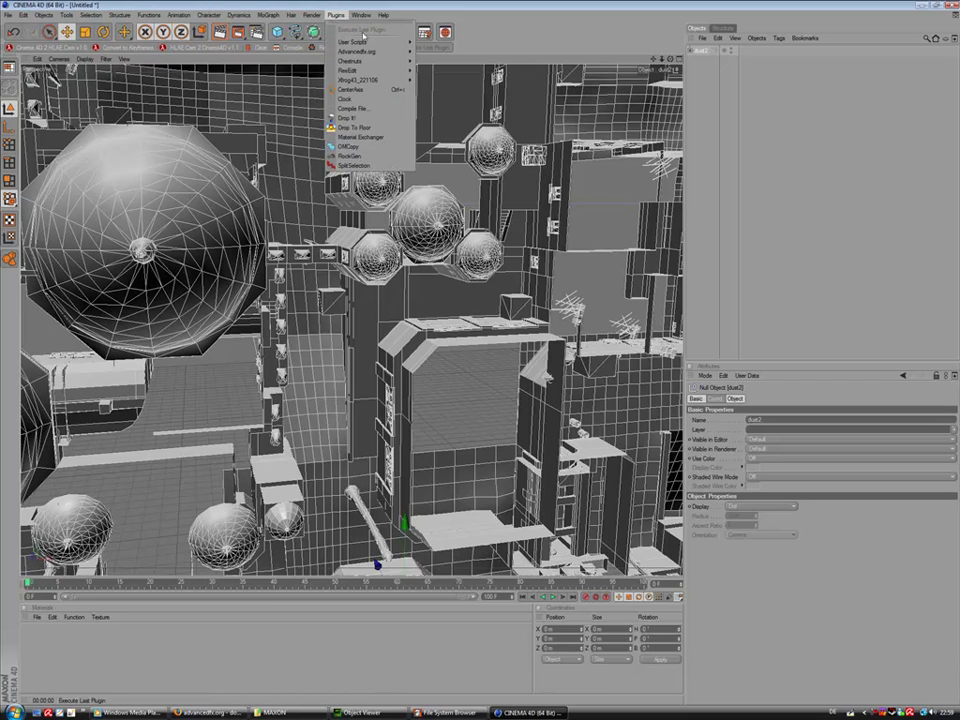
mouse_move(375, 51)
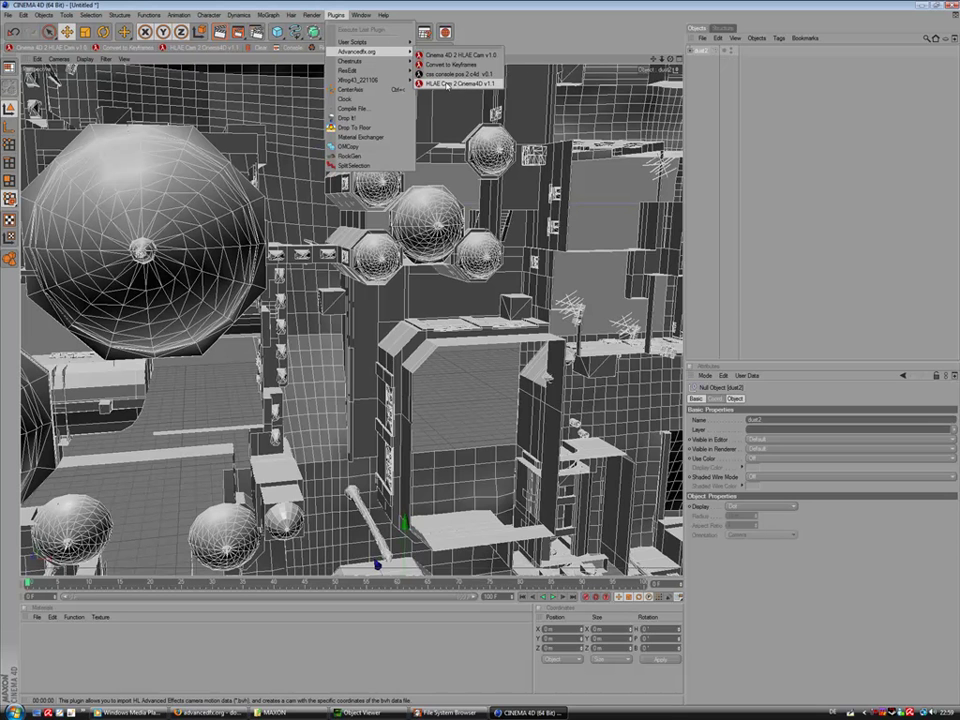
click(447, 85)
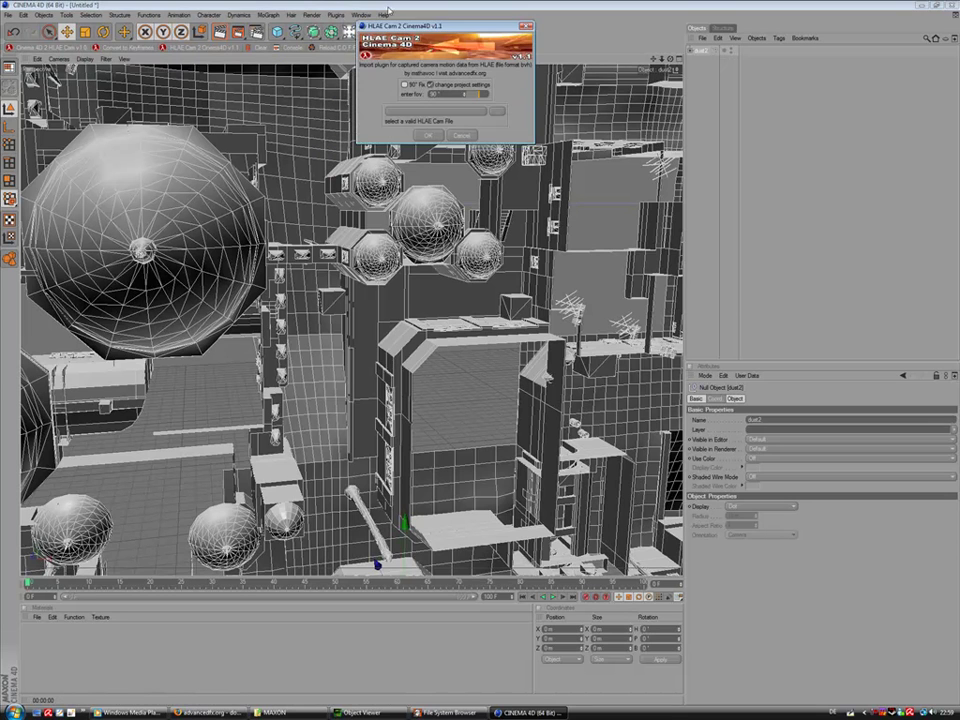
drag(392, 25, 322, 185)
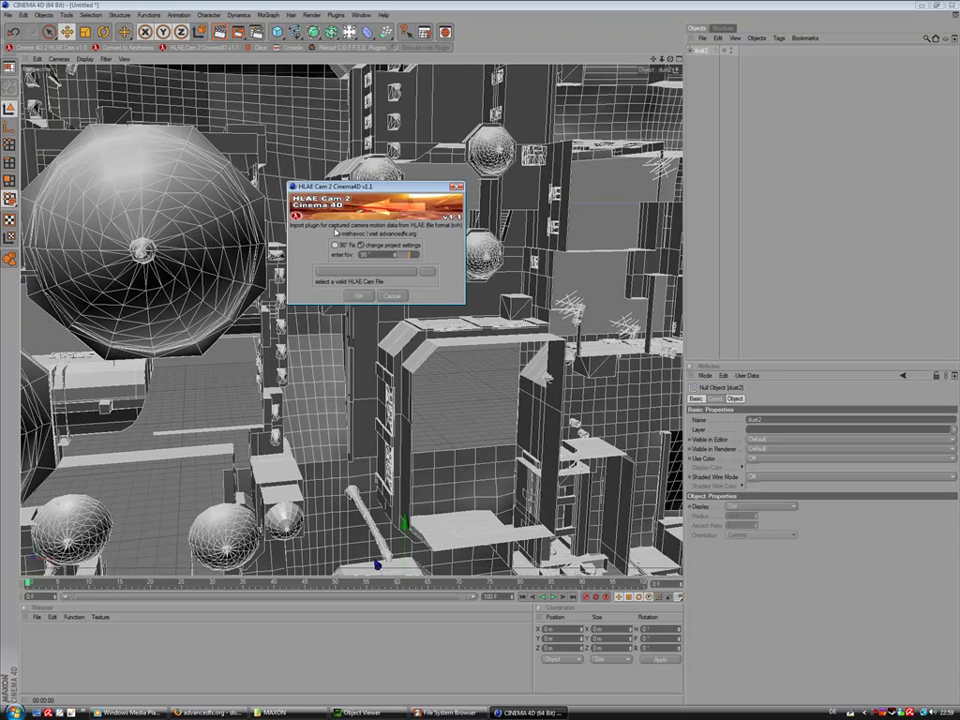
Start choosing the HLAE cam file and browse to the Steam folder within Programme (x86) on drive C.
click(348, 273)
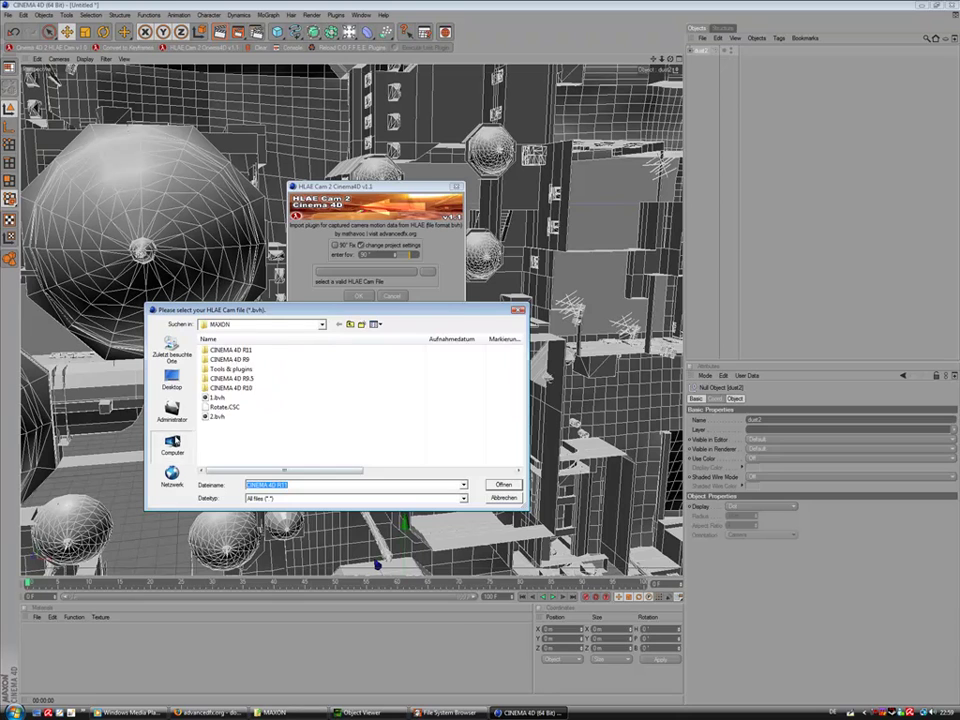
click(172, 443)
double_click(222, 362)
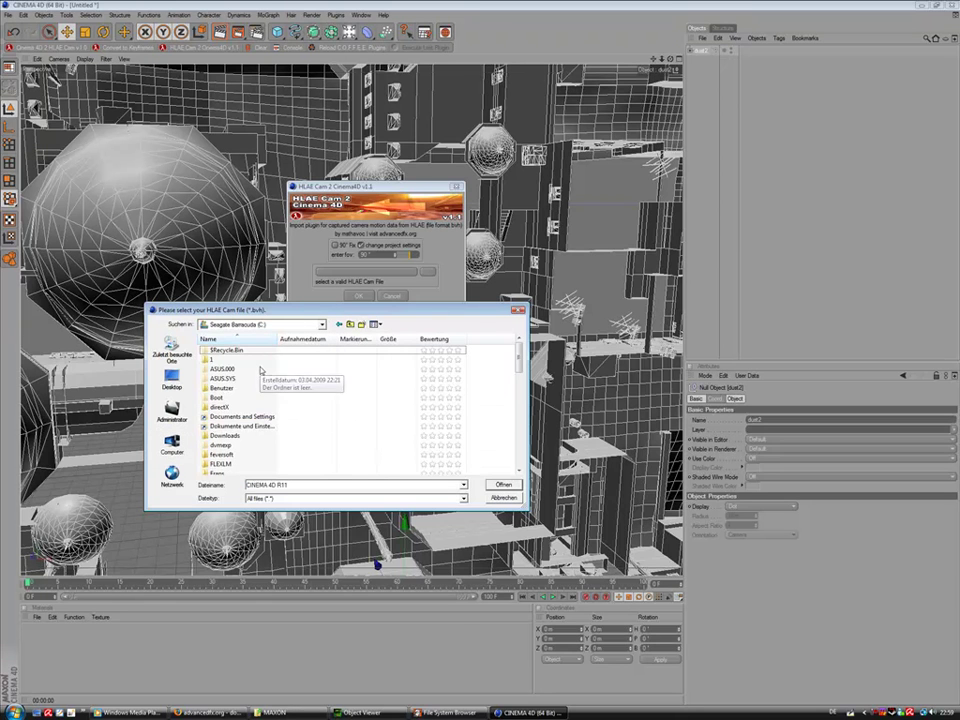
scroll(260, 370, down, 5)
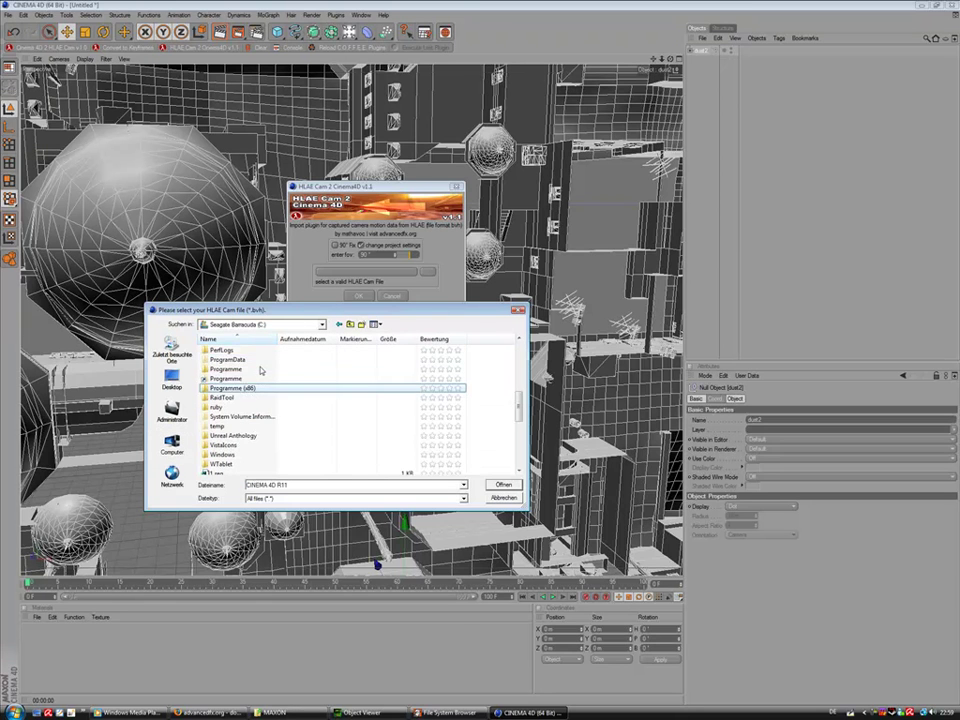
key(Return)
text(ste)
key(Return)
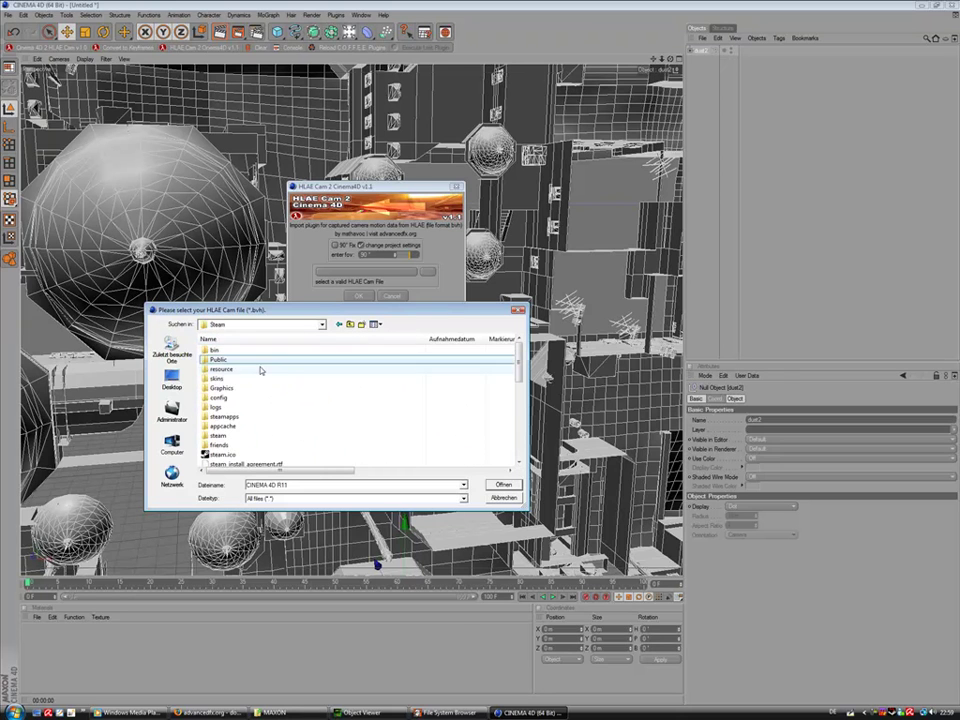
Load cam.bvh from the counter-strike source folder of the account under steamapps and import it as a camera.
key(Down)
key(Down)
key(Down)
key(Down)
key(Down)
key(Down)
key(Down)
key(Up)
key(Return)
key(Down)
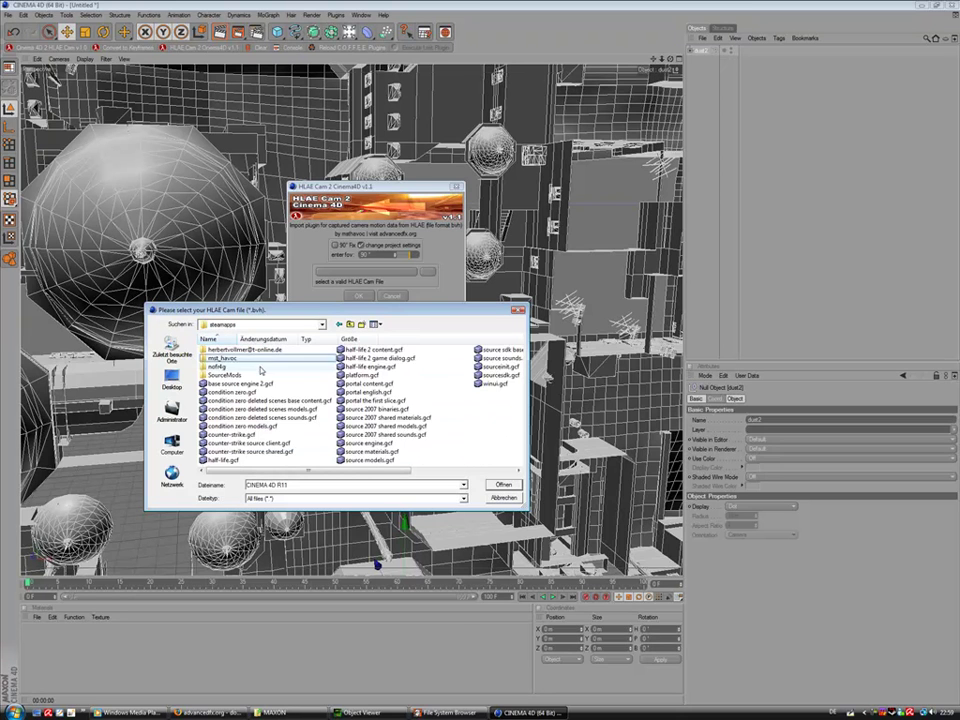
key(Down)
key(Return)
key(Down)
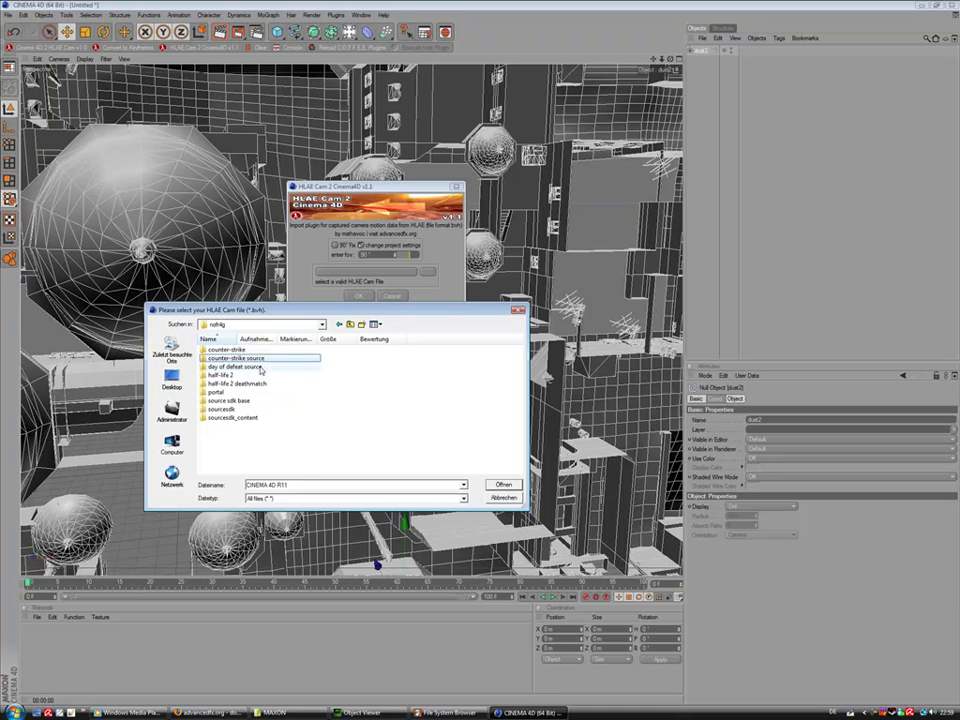
key(Return)
click(260, 370)
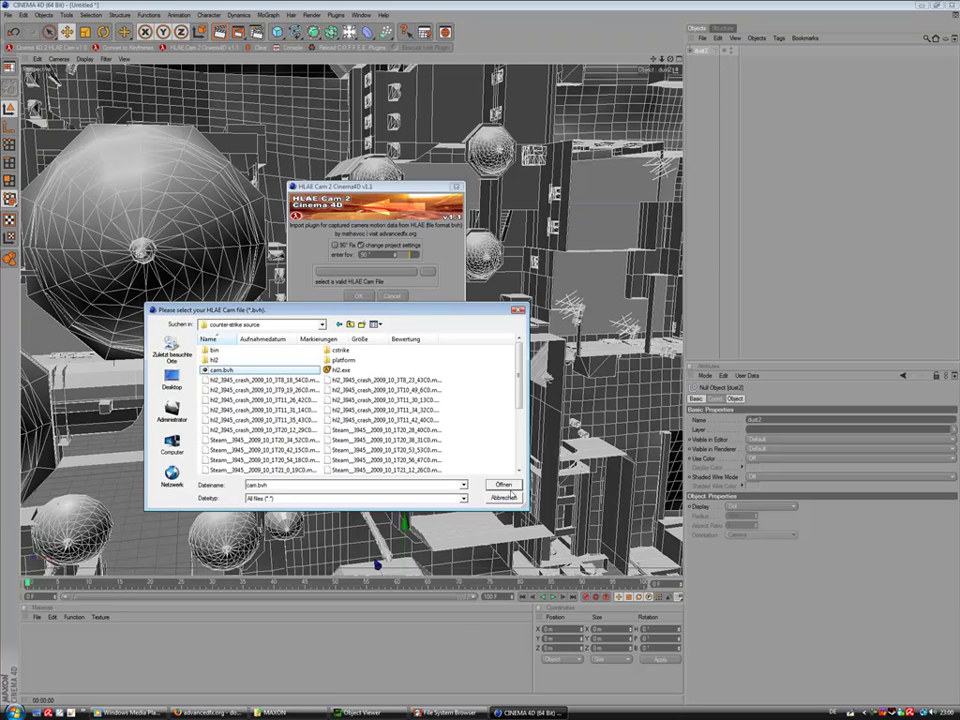
click(505, 486)
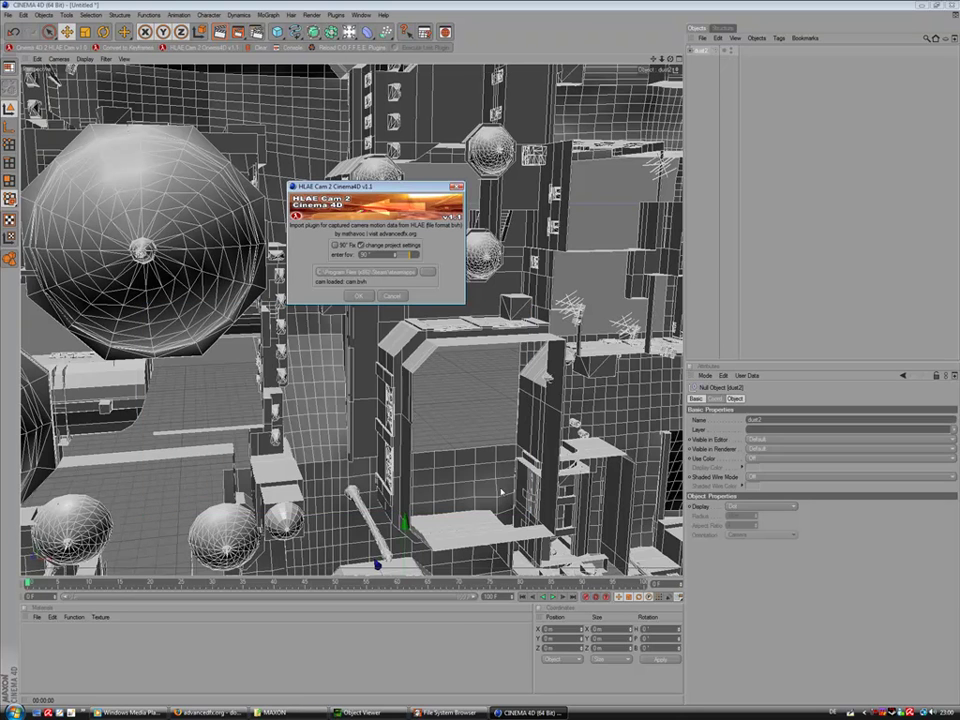
click(361, 294)
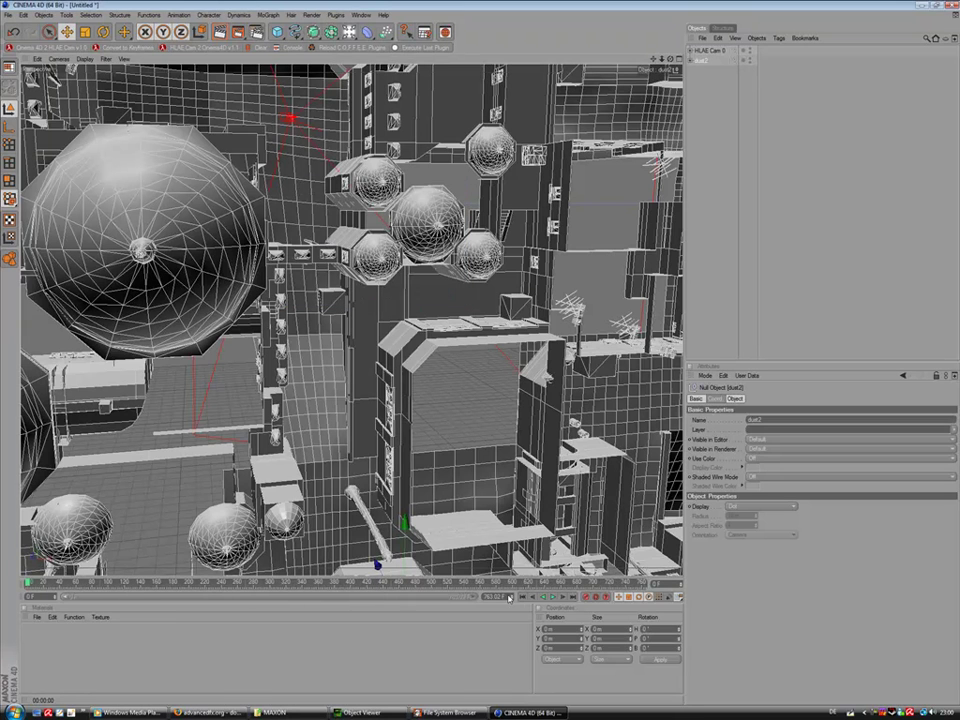
View the scene through the camera inside the HLAE Cam 0 group and open its field of view for editing.
click(689, 52)
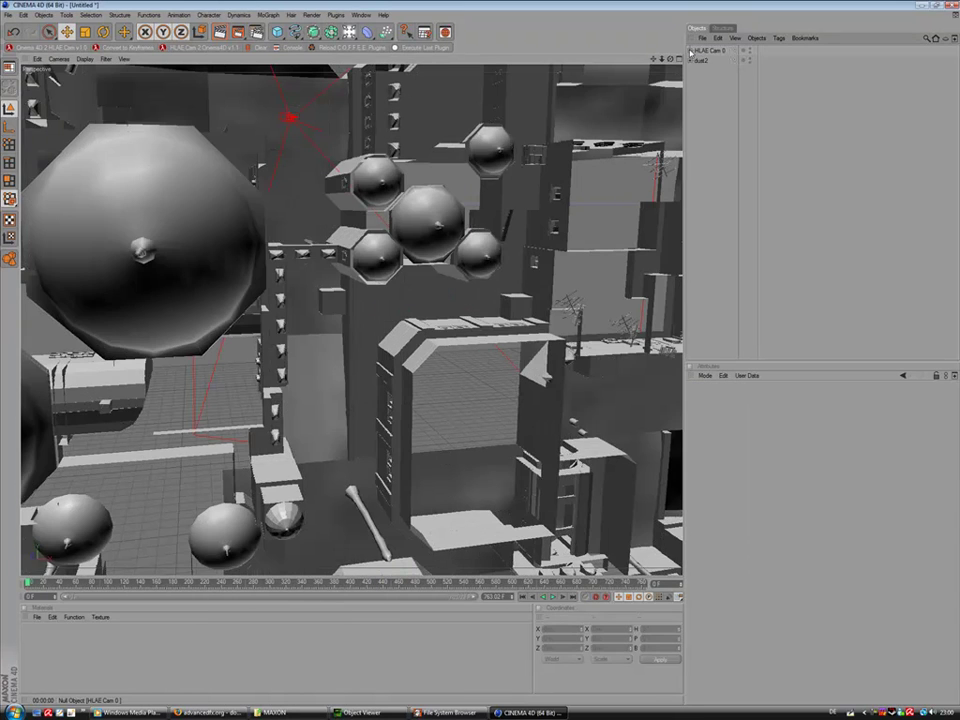
click(690, 51)
click(774, 81)
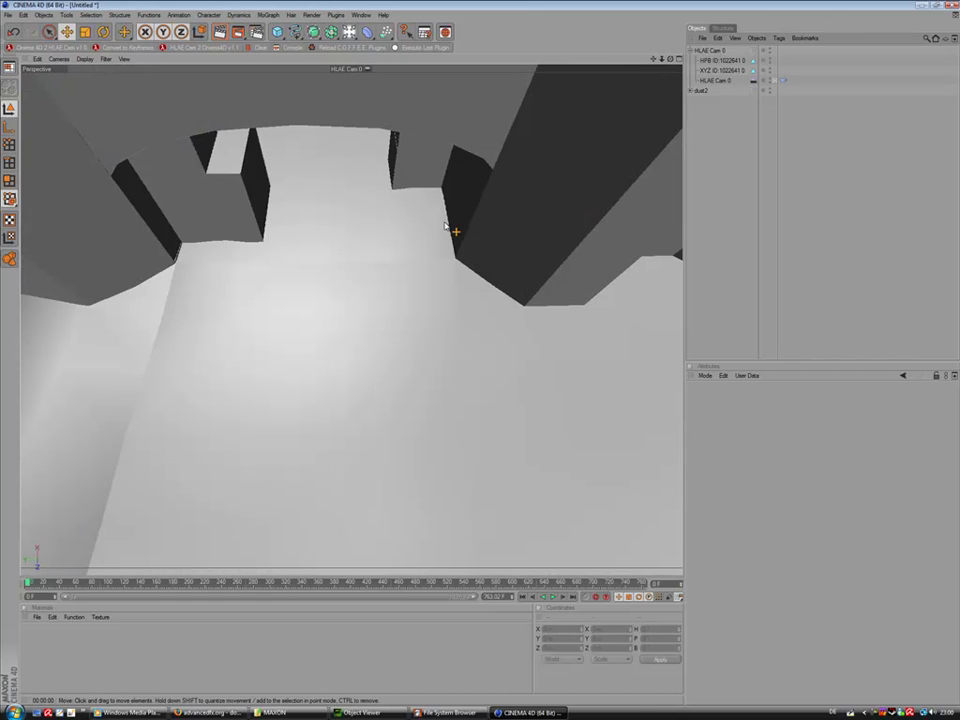
click(722, 81)
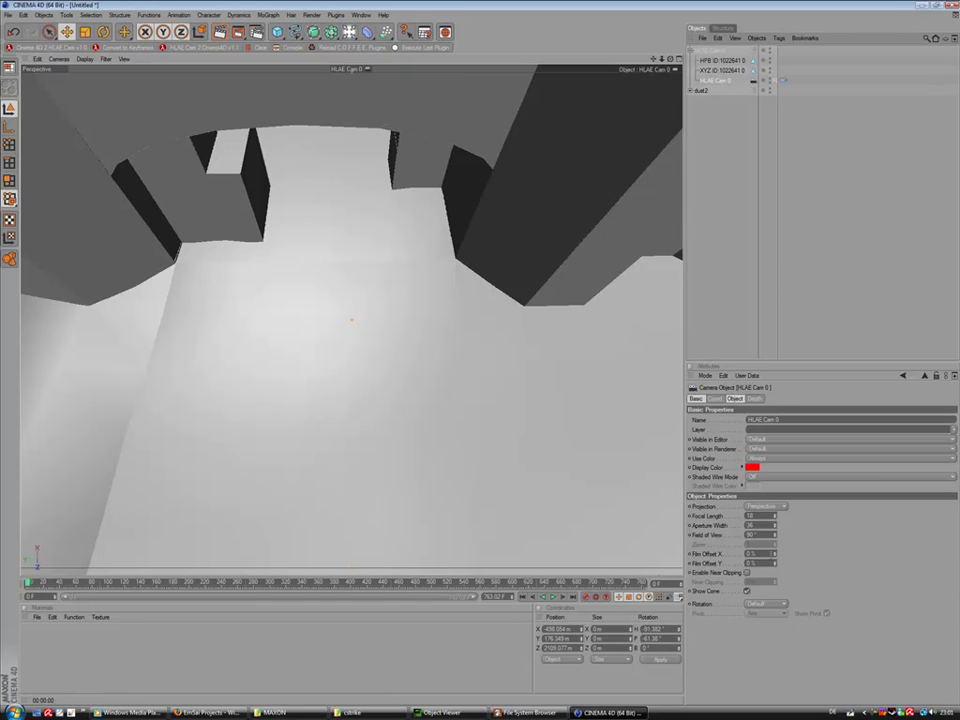
click(755, 535)
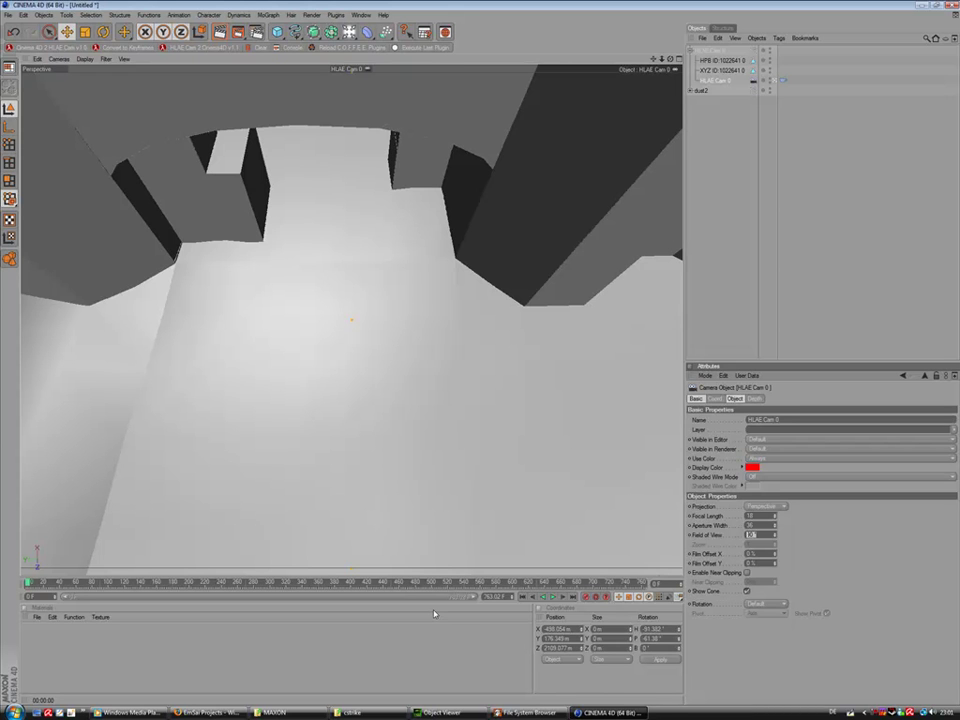
Switch to the cstrike folder window and open the captured frame cam0001.tga in Photoshop.
click(366, 713)
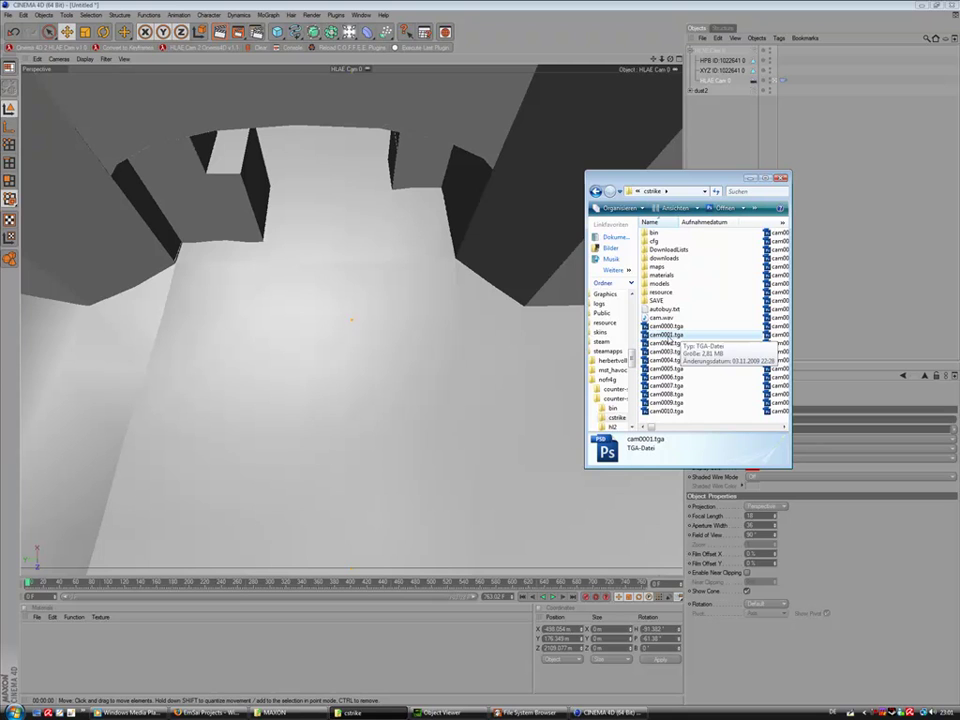
right_click(663, 335)
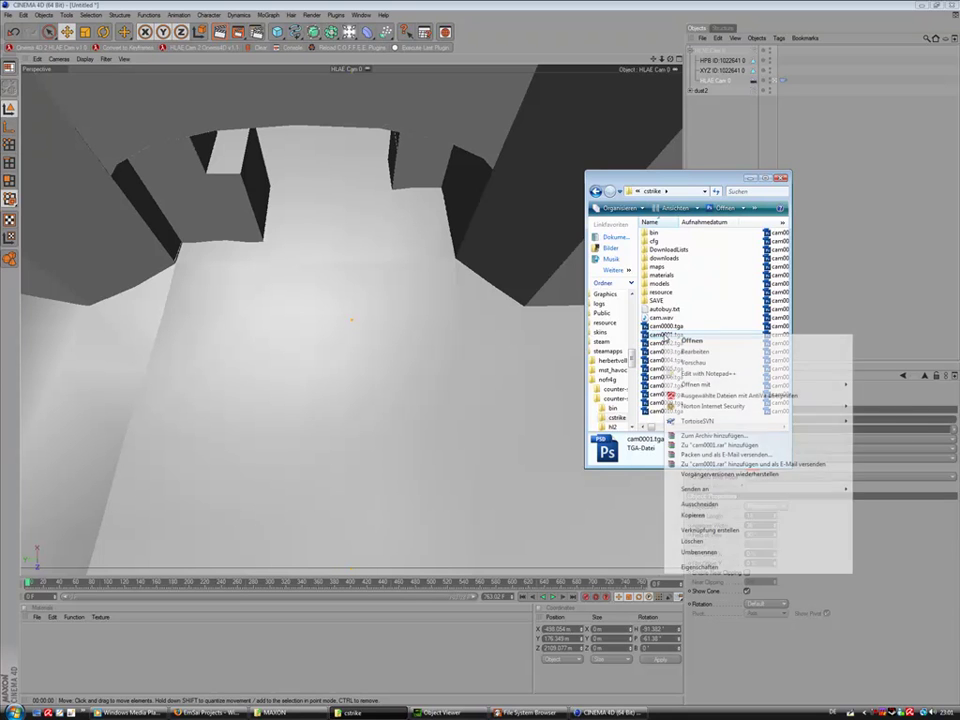
mouse_move(695, 385)
click(614, 395)
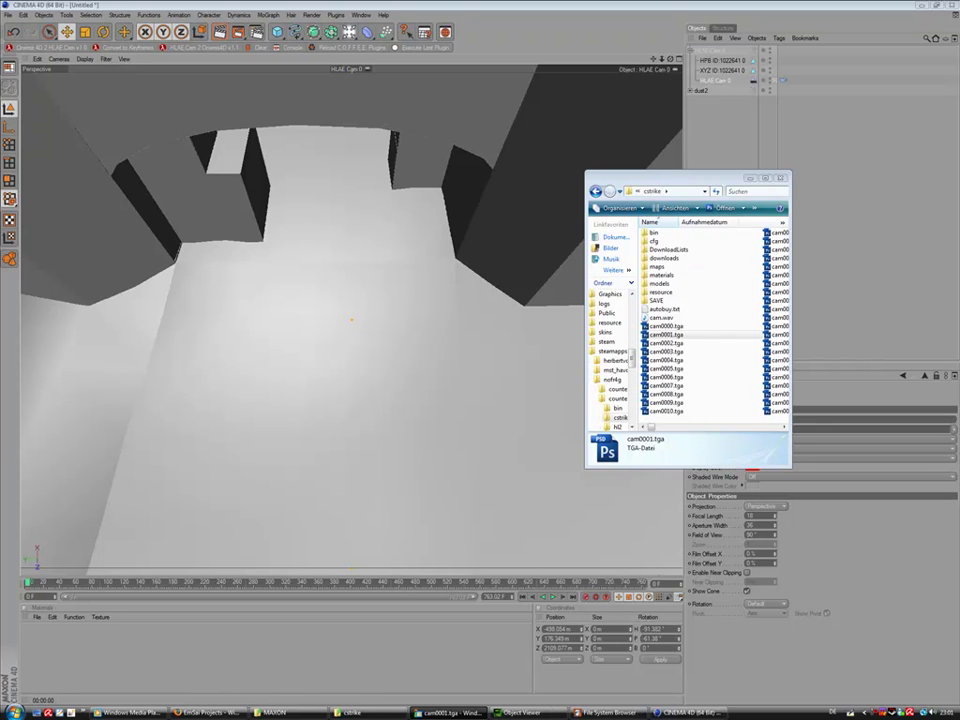
right_click(661, 336)
mouse_move(690, 386)
click(580, 381)
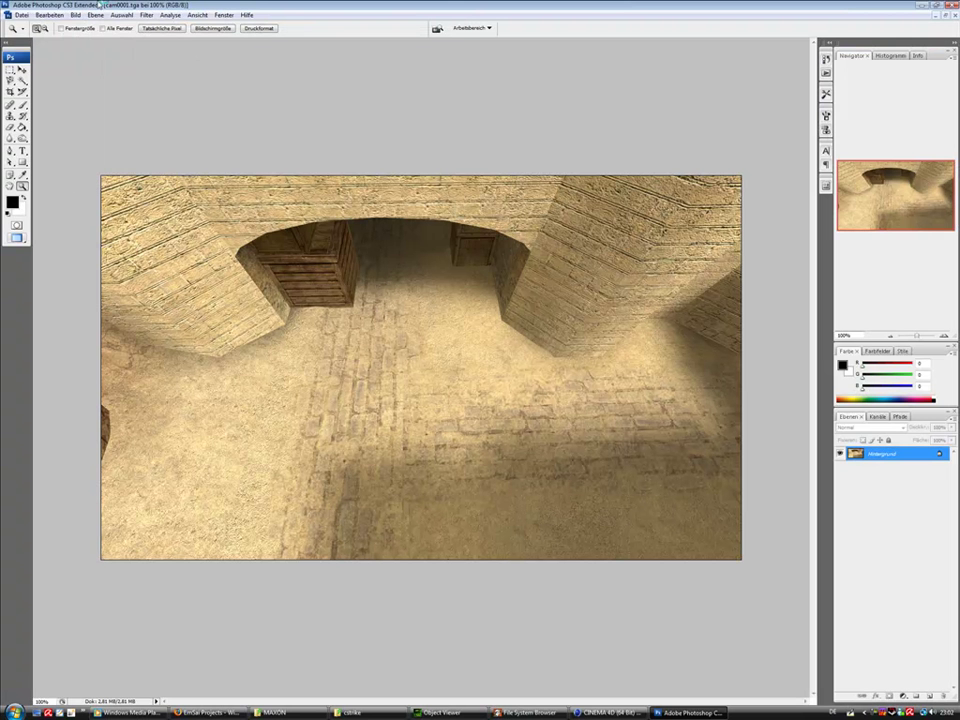
Open the image size settings of cam0001.tga and copy the pixel width.
click(75, 14)
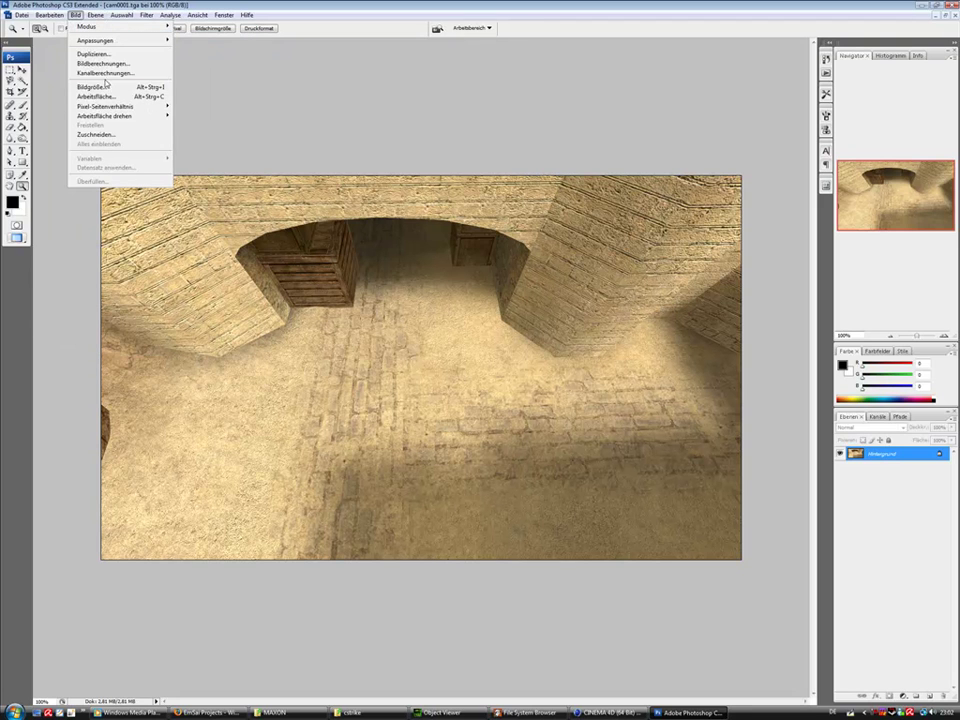
click(88, 88)
key(ctrl+c)
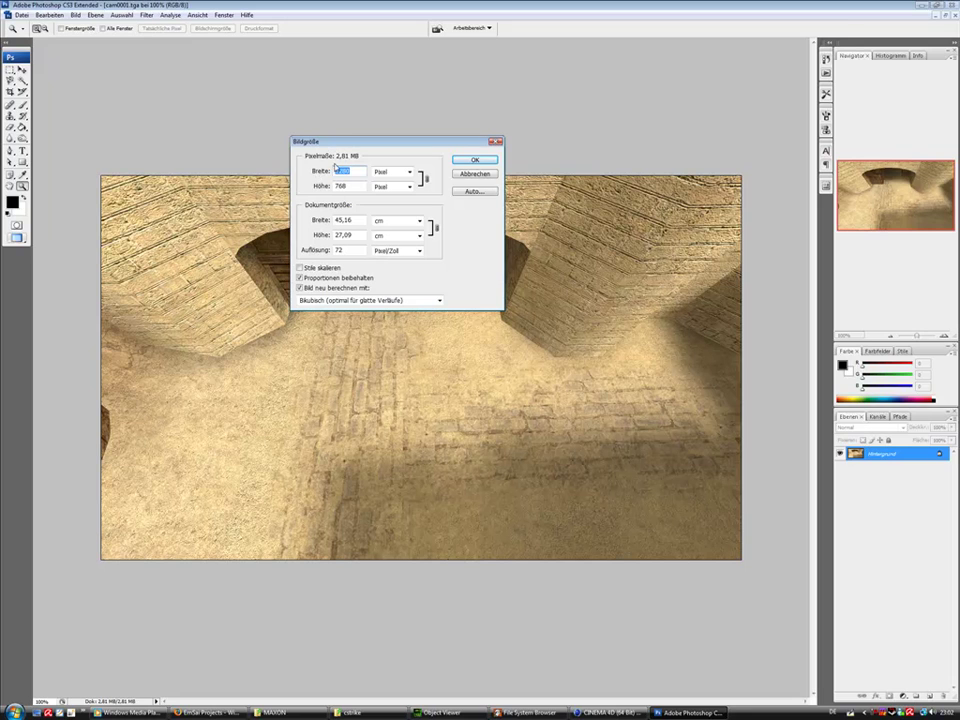
Examine the EmSai FOV Calculator in Firefox and check the imported camera's field of view in Cinema 4D.
click(205, 712)
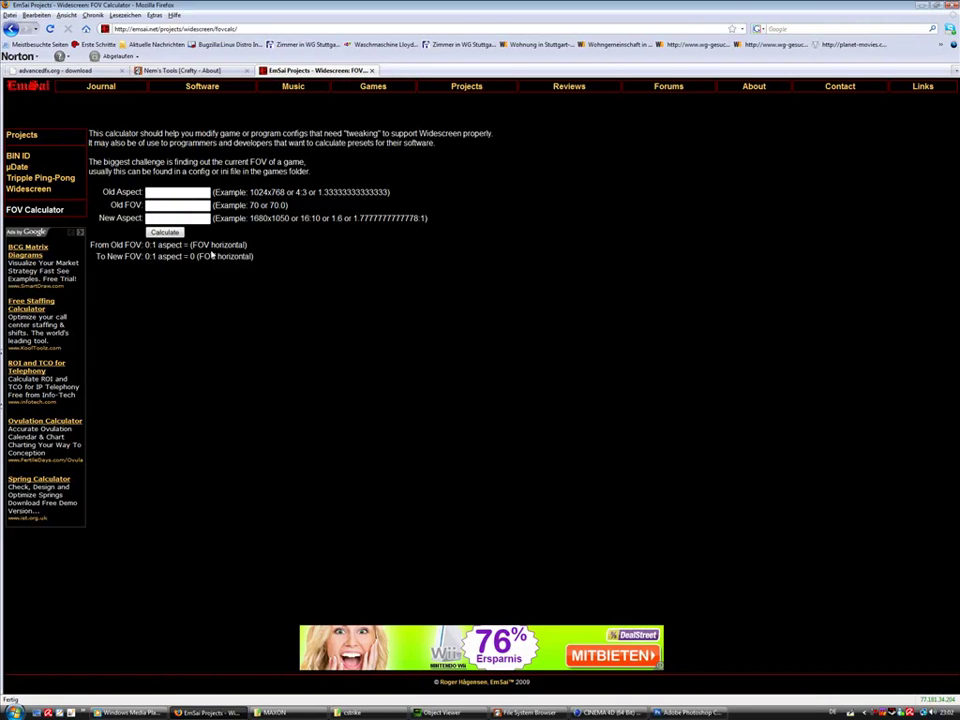
drag(296, 194, 309, 194)
click(272, 217)
click(151, 194)
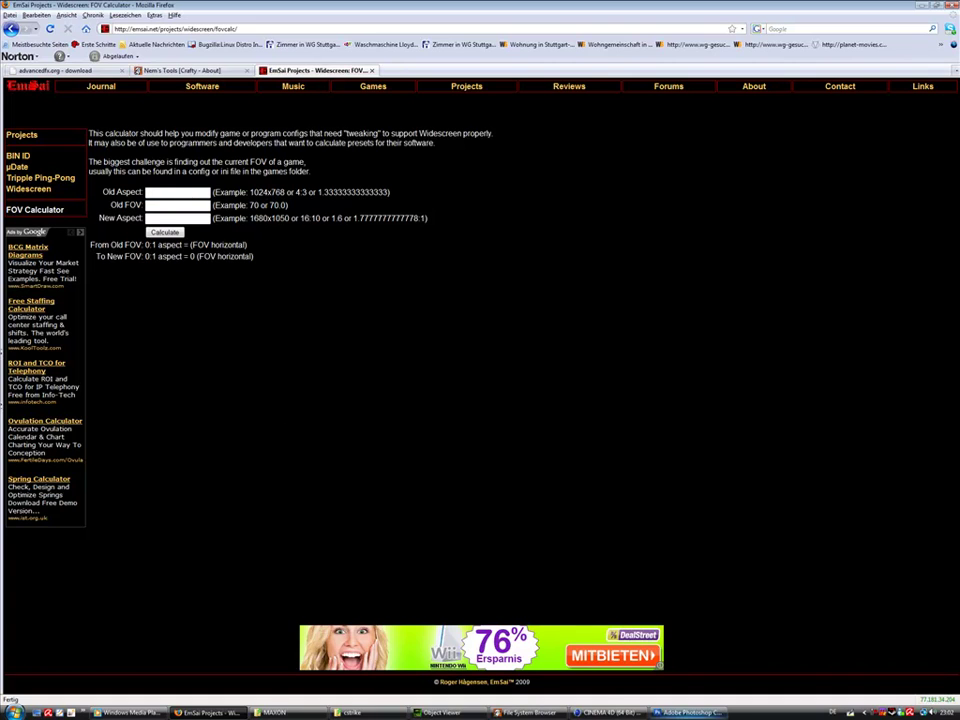
click(607, 712)
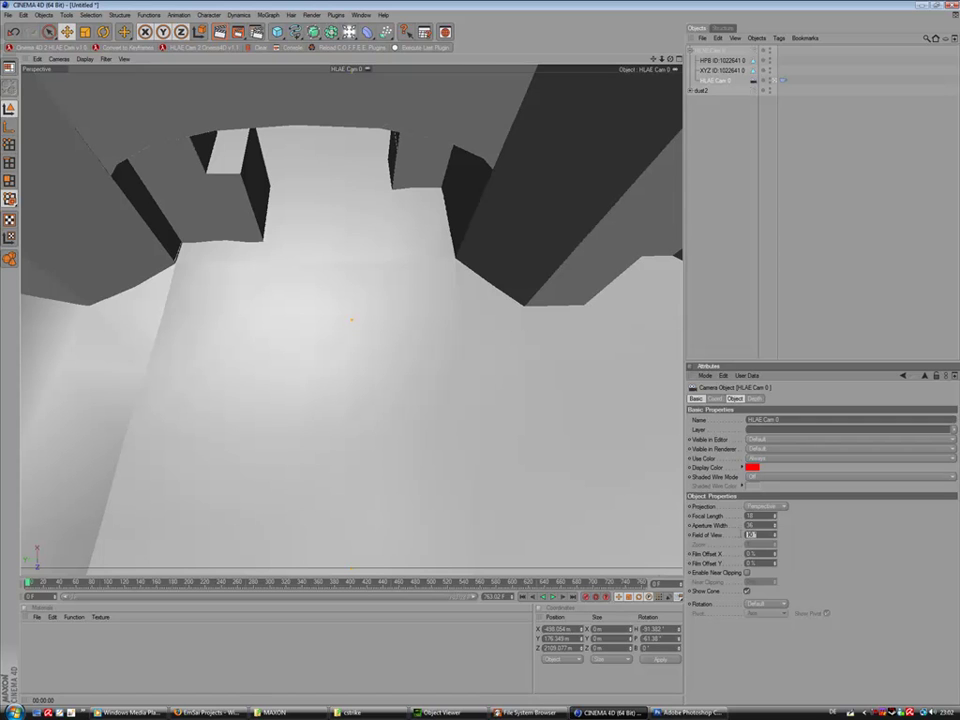
click(794, 538)
Switch back to Firefox and fill in the FOV Calculator with old aspect 4:3 and old FOV 90.
click(207, 712)
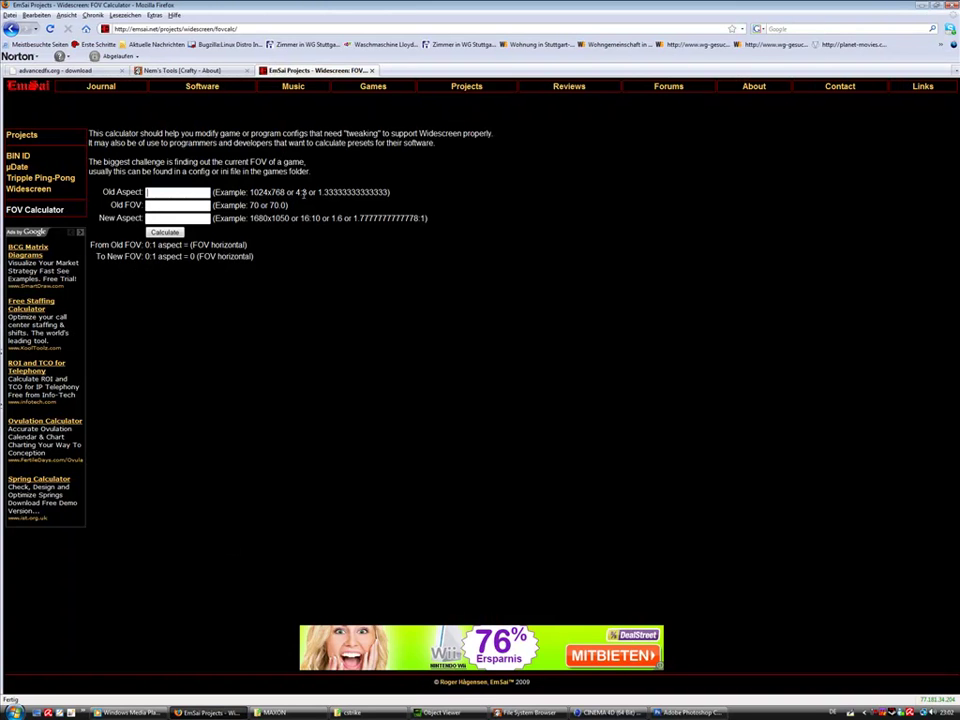
click(183, 191)
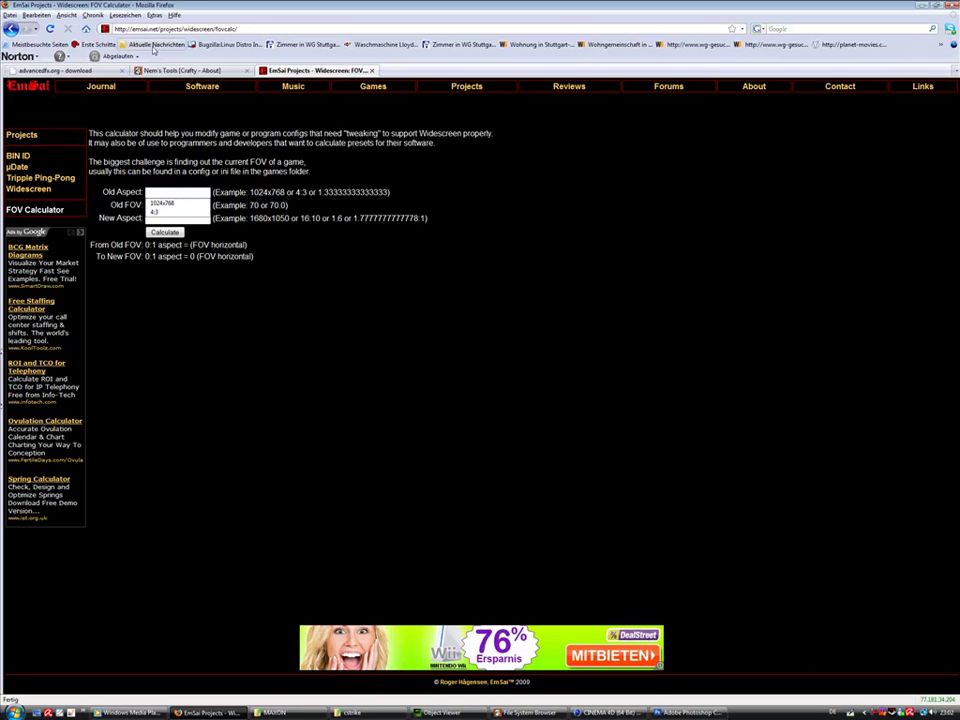
click(155, 214)
click(161, 204)
text(9)
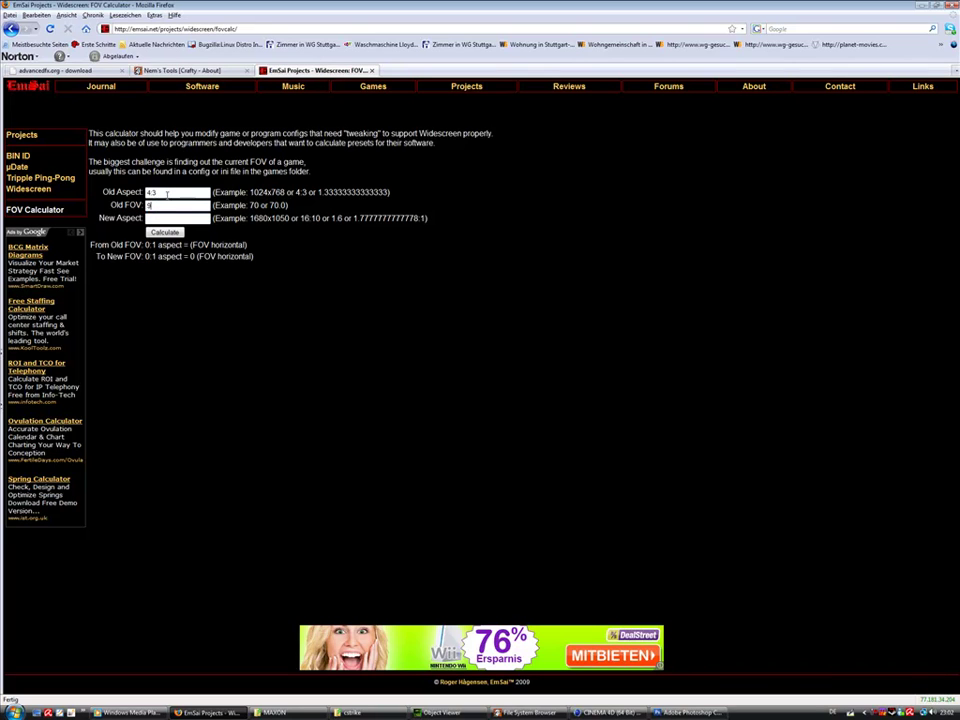
text(0)
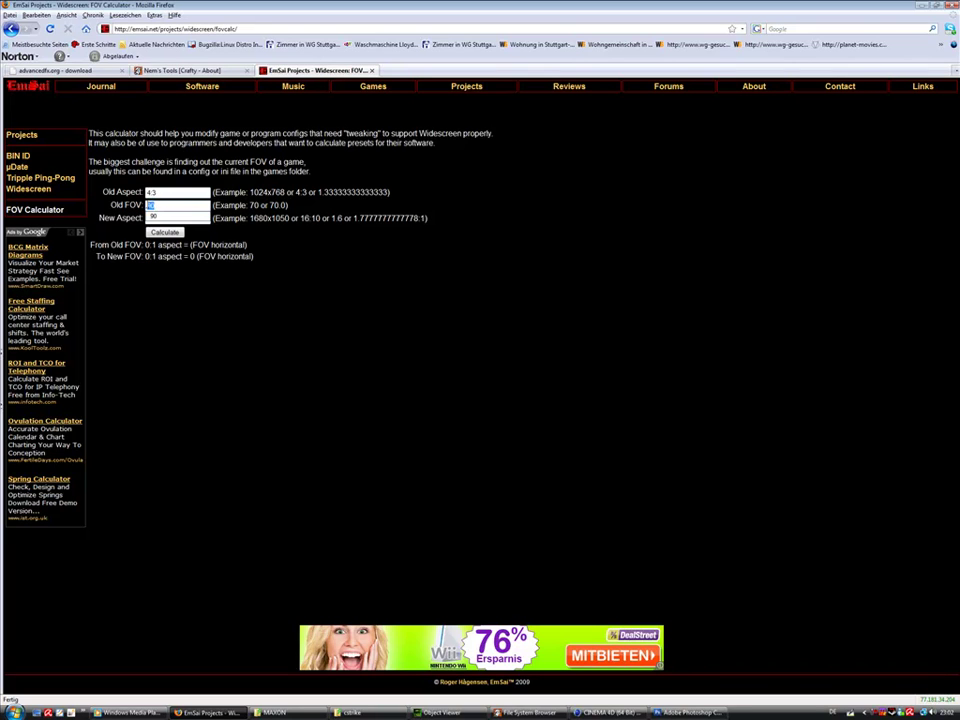
click(365, 275)
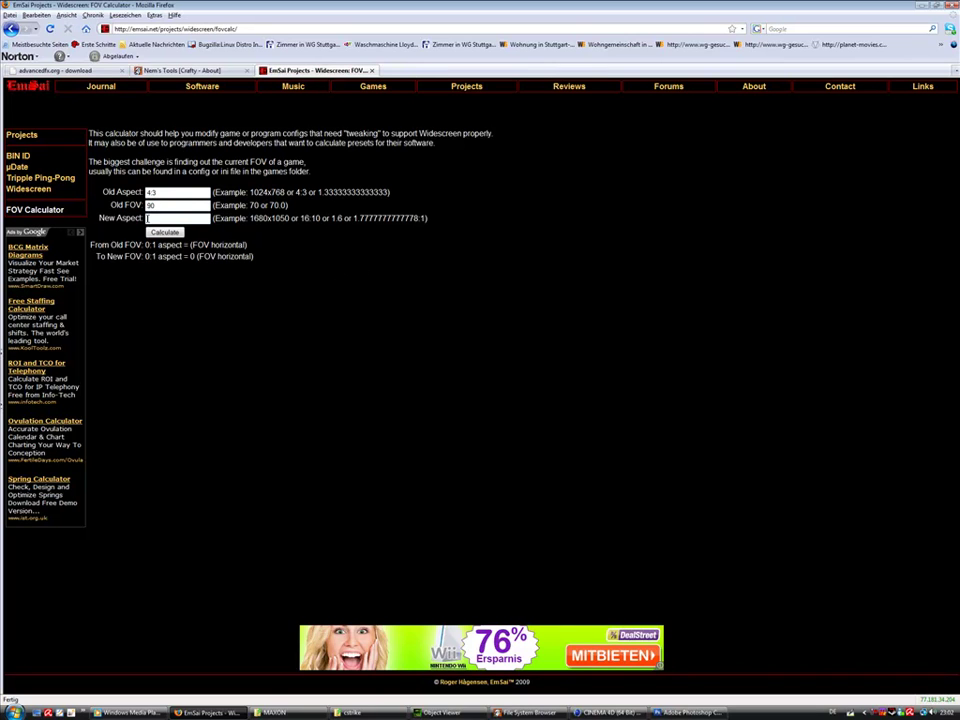
Copy the pixel width of cam0001.tga in Photoshop and enter it followed by "x" as the new aspect in Firefox's FOV Calculator.
click(682, 713)
right_click(354, 174)
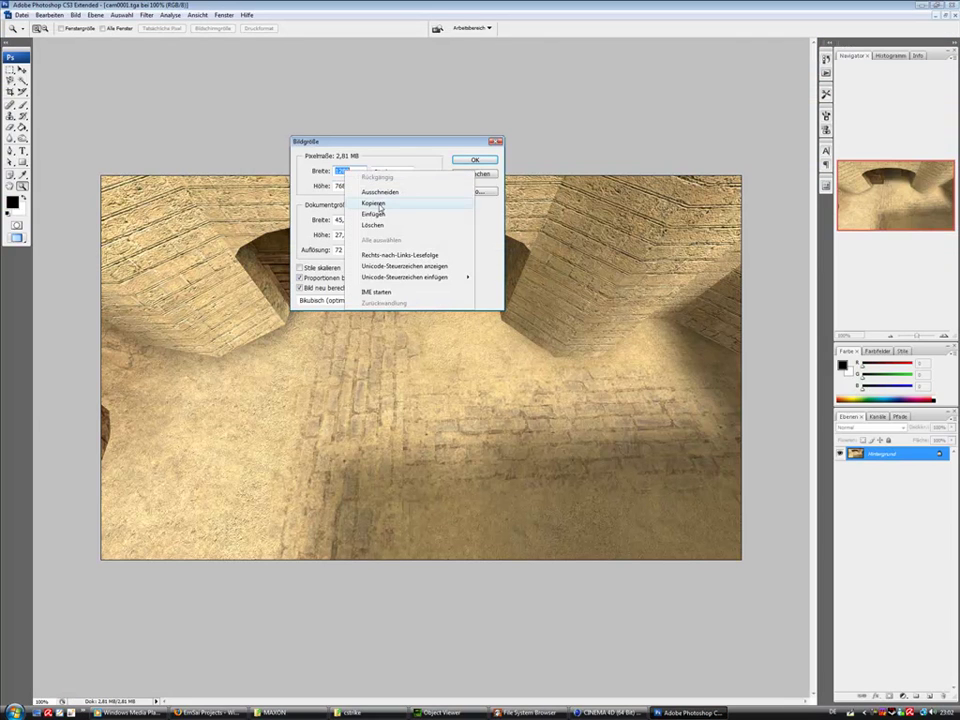
click(390, 202)
click(615, 712)
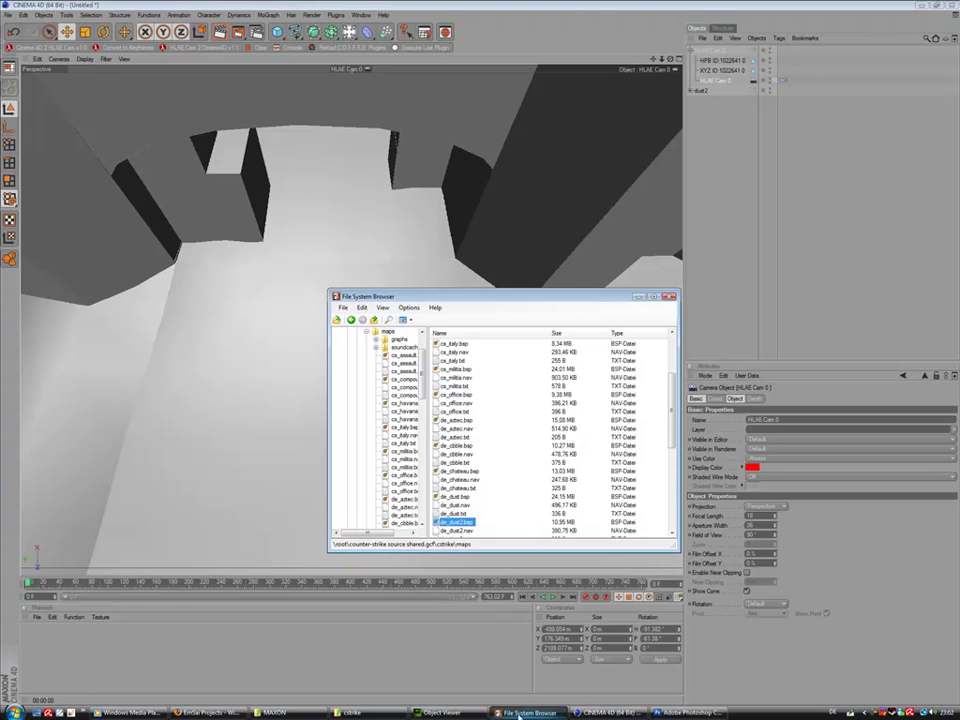
click(207, 712)
right_click(170, 219)
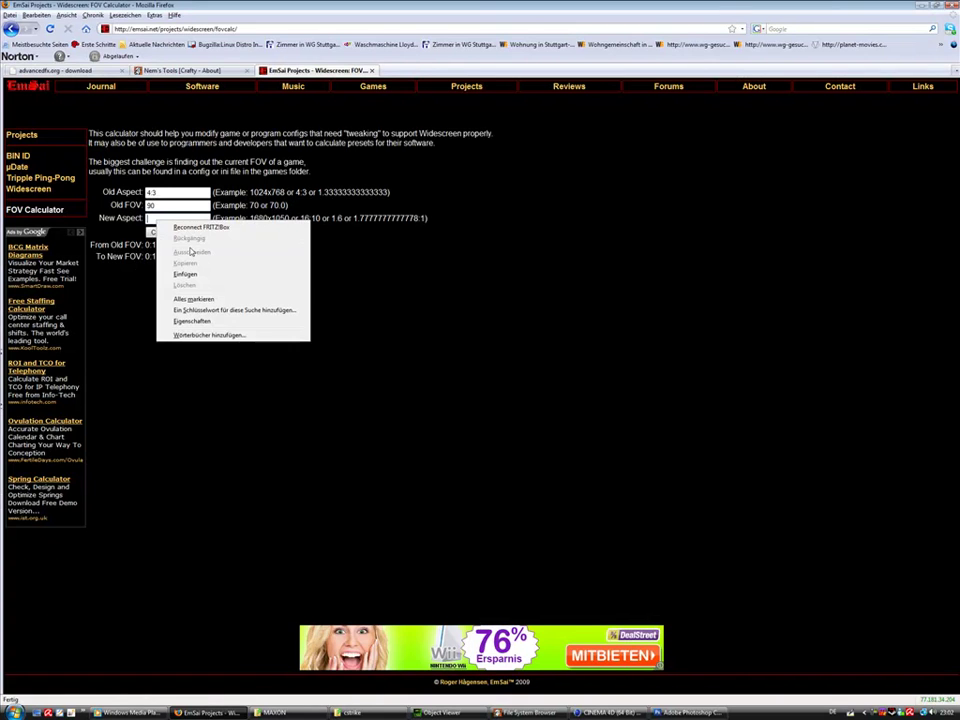
click(195, 274)
text(x)
Check the image height in Photoshop, complete the new aspect as 1280x768 in the FOV Calculator and calculate the new FOV.
click(656, 713)
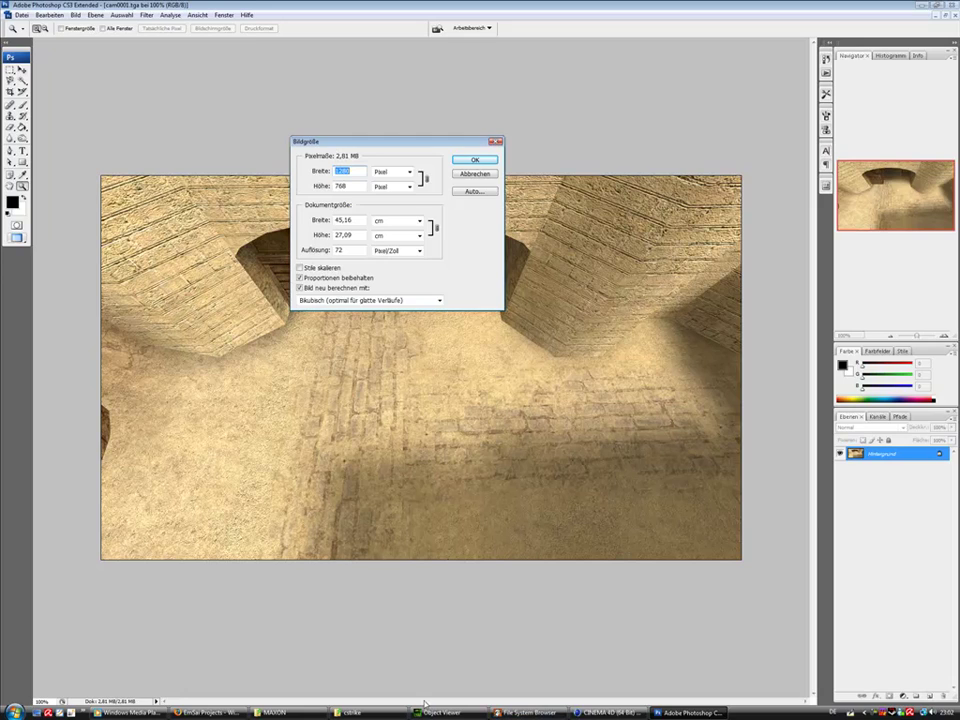
click(207, 712)
text(7)
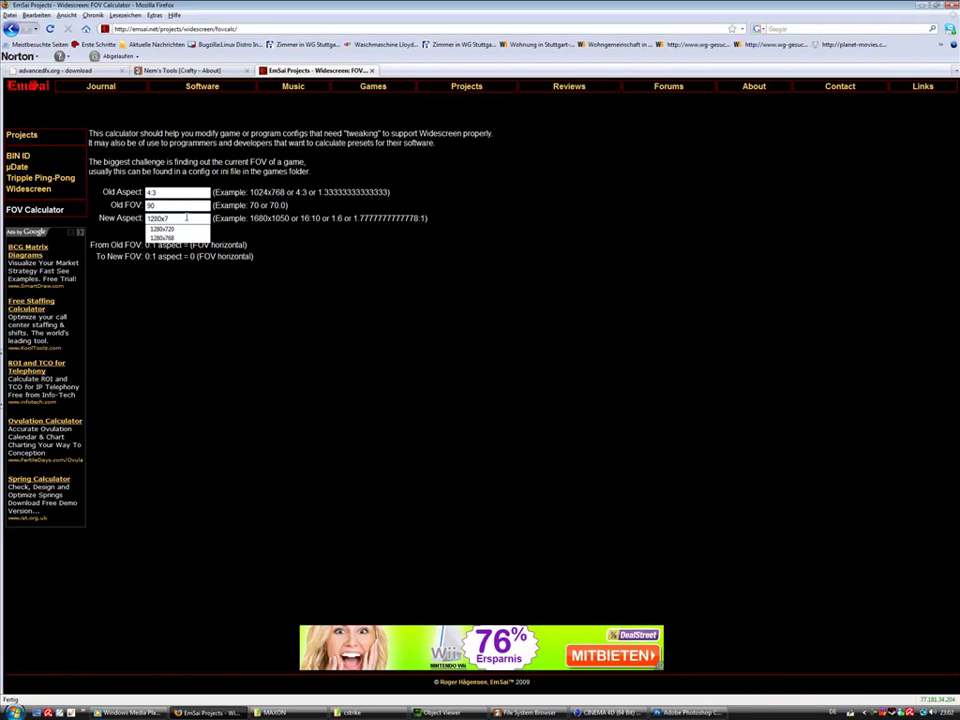
text(68)
click(186, 219)
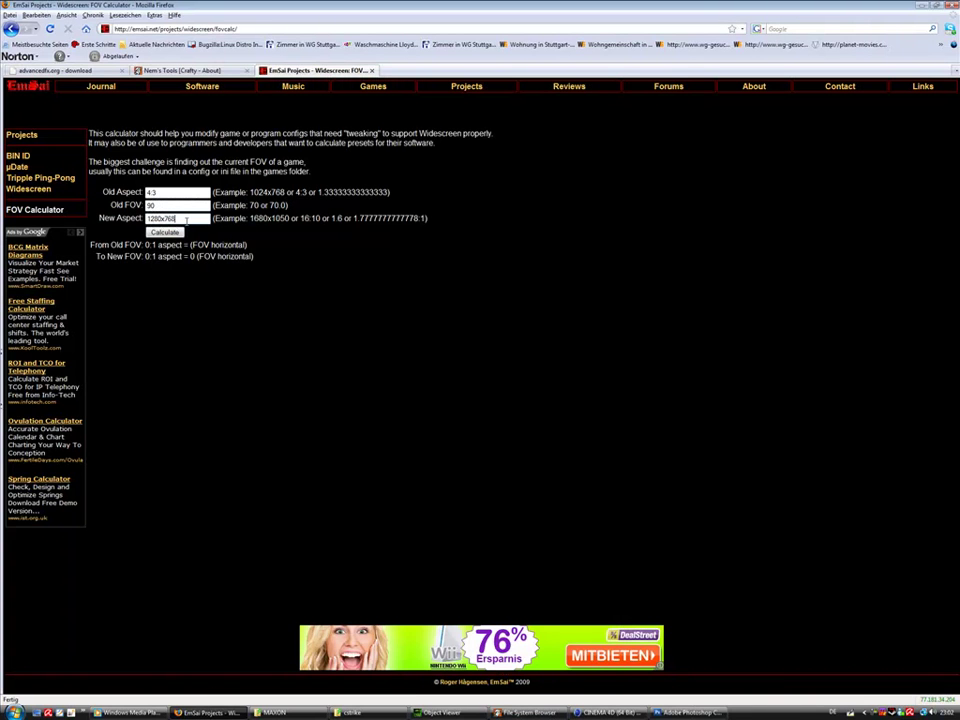
click(165, 232)
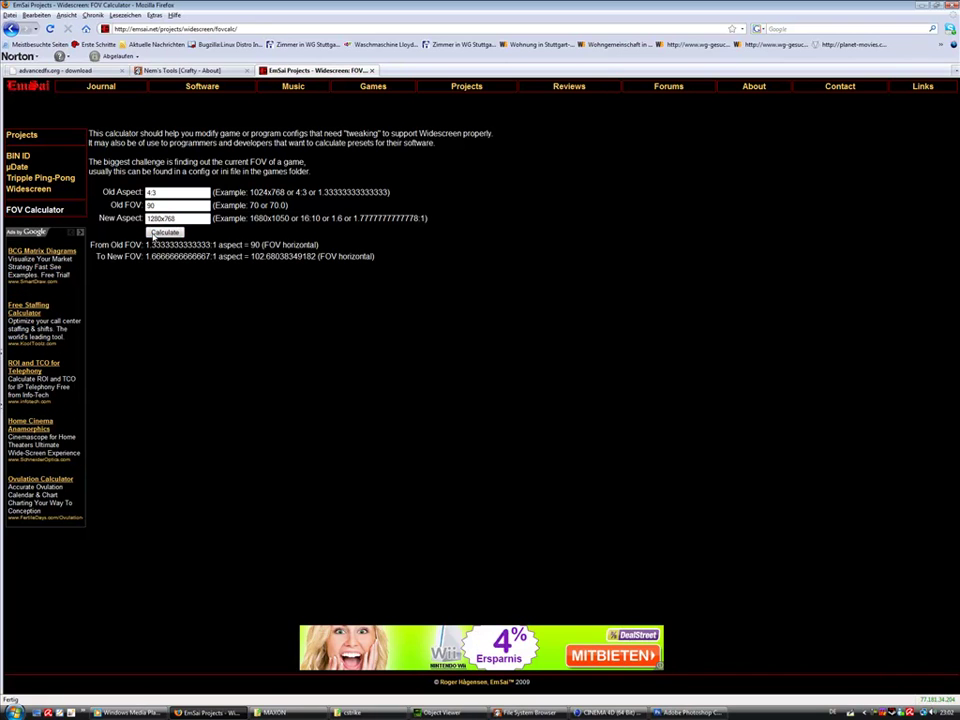
Copy the calculated FOV 102.68038349182 and set it as the field of view of HLAE Cam 0 in Cinema 4D.
drag(250, 256, 314, 256)
right_click(308, 258)
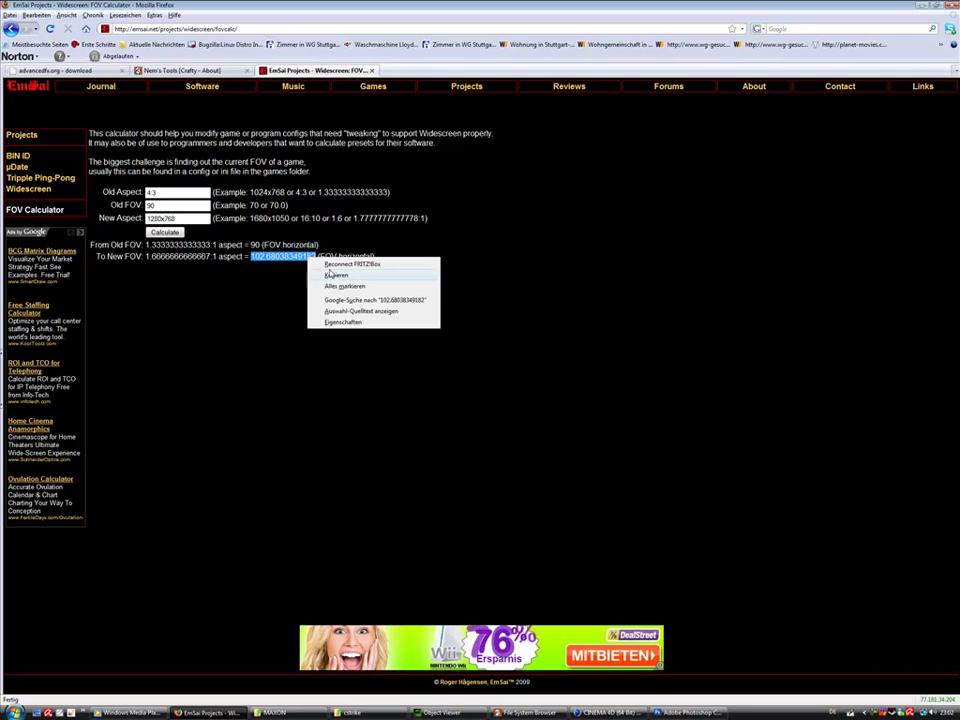
click(332, 275)
key(alt+Tab)
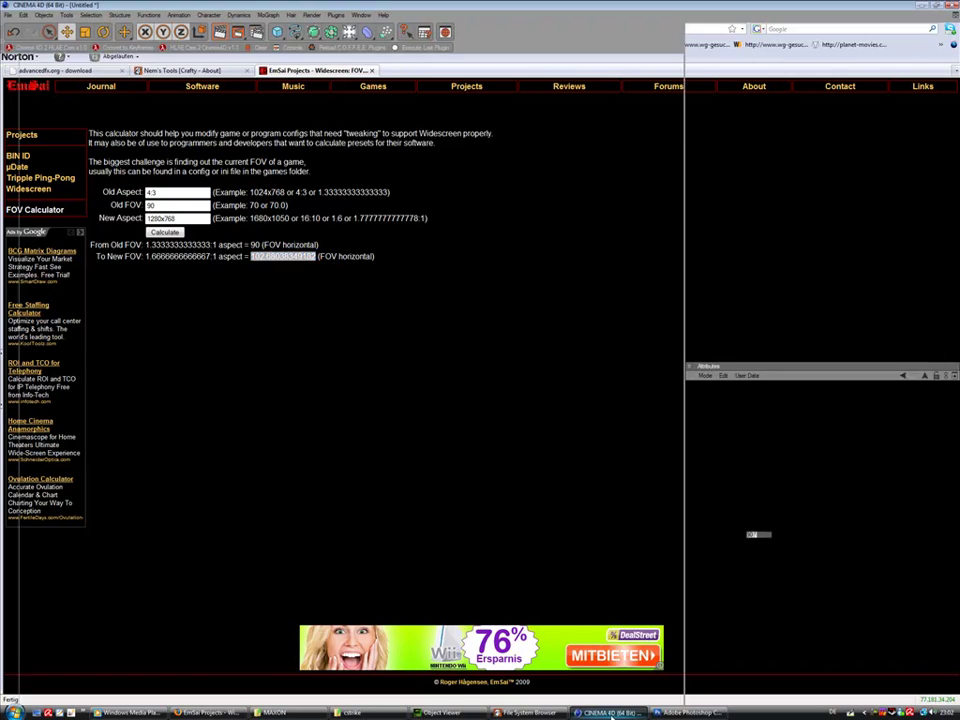
right_click(753, 535)
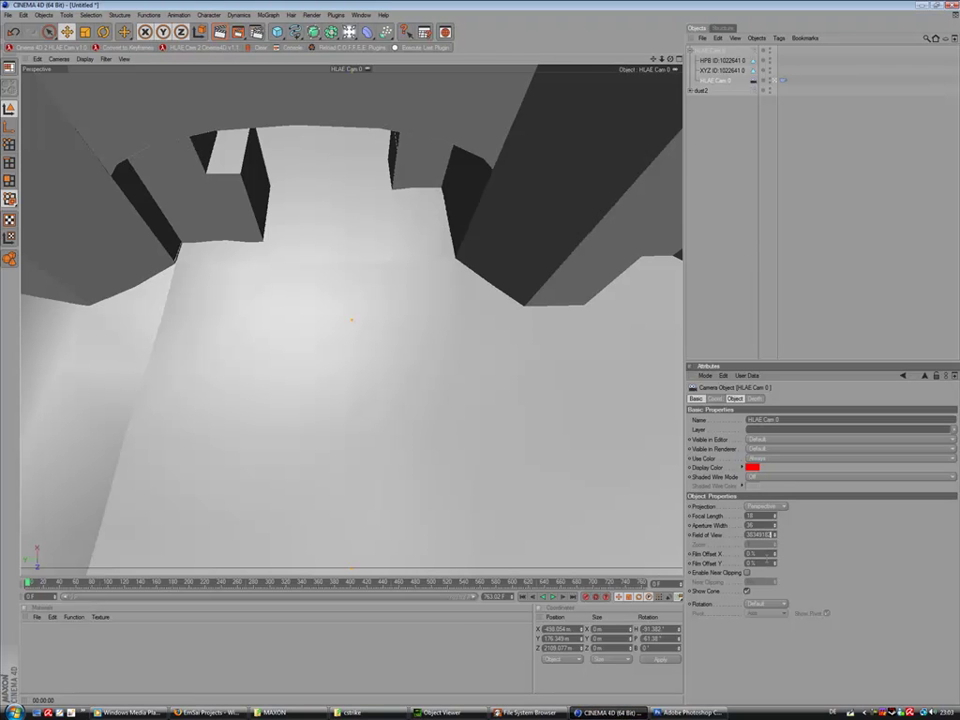
key(Return)
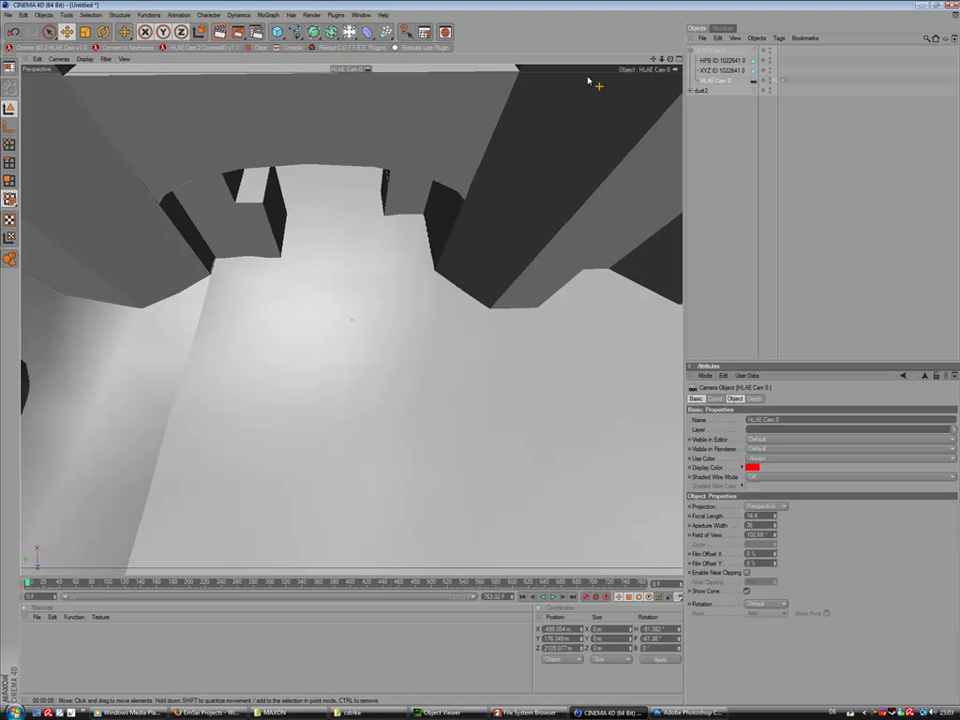
Examine the dust2 scene through the HLAE camera and scrub the timeline back to frame 0.
click(748, 139)
scroll(555, 245, down, 5)
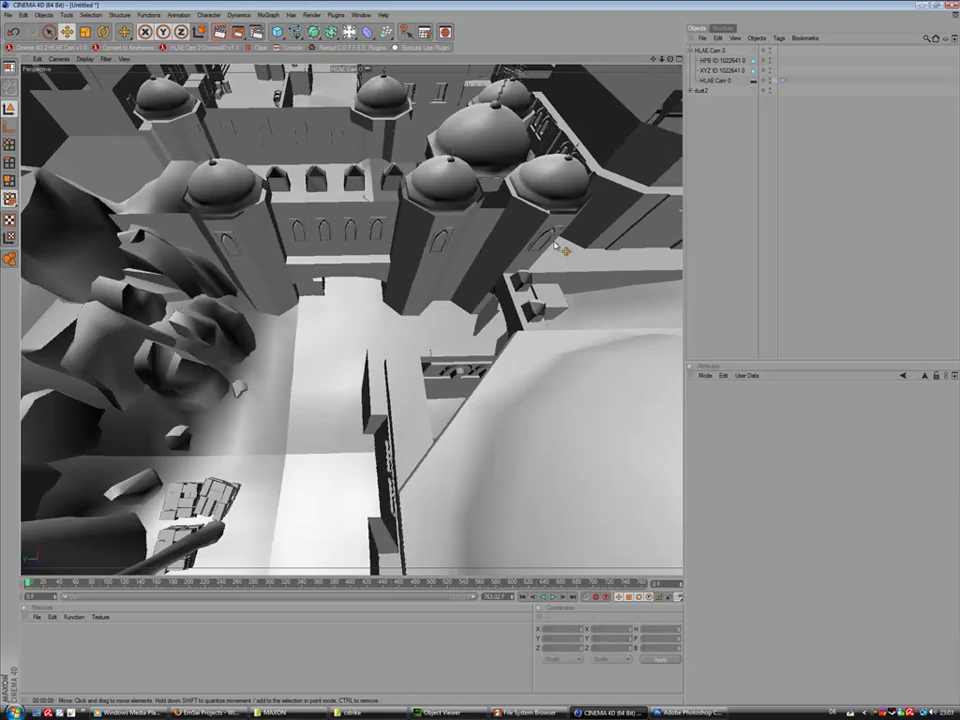
scroll(555, 245, up, 5)
scroll(555, 245, down, 5)
scroll(555, 245, up, 8)
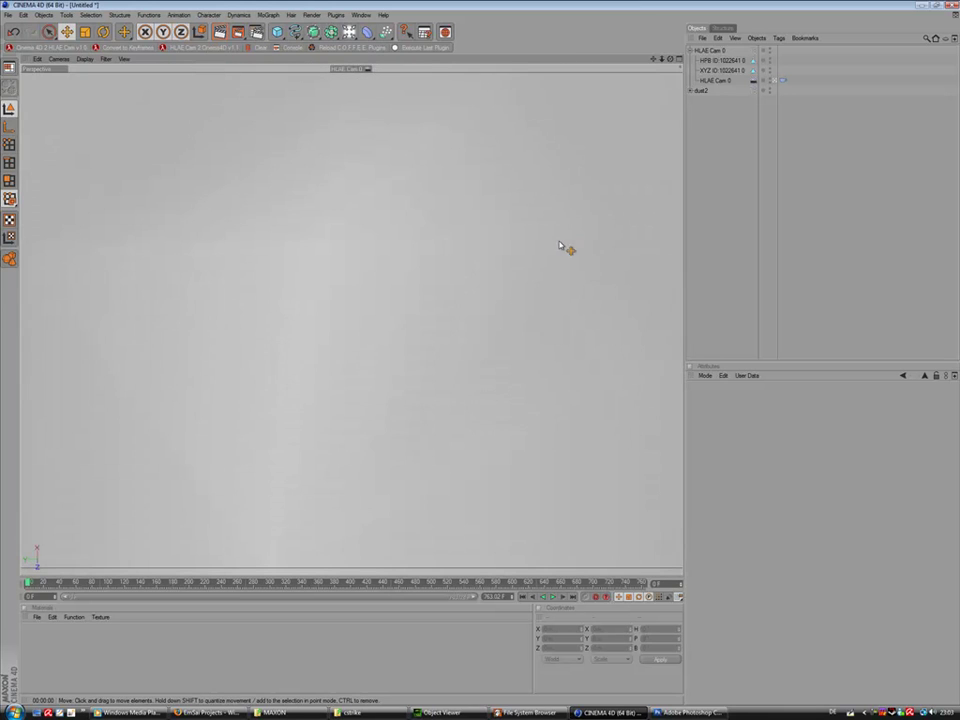
scroll(415, 377, down, 3)
scroll(415, 377, down, 3)
drag(104, 582, 27, 584)
Leave the HLAE camera view, collapse the camera hierarchy and hide both dust2 and HLAE Cam 0.
click(775, 81)
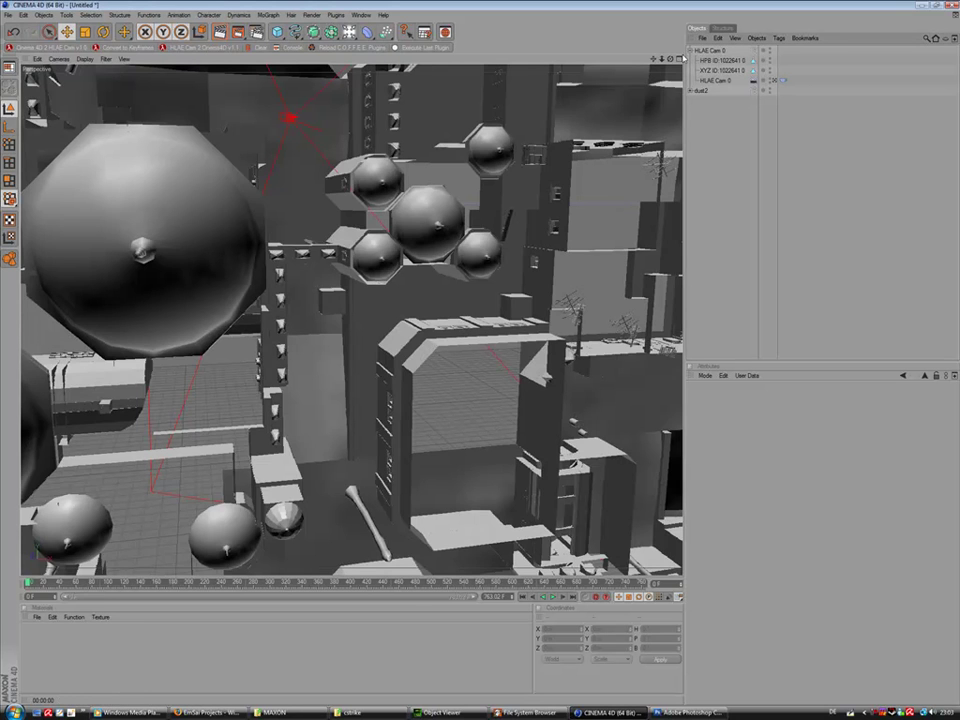
click(690, 51)
click(750, 60)
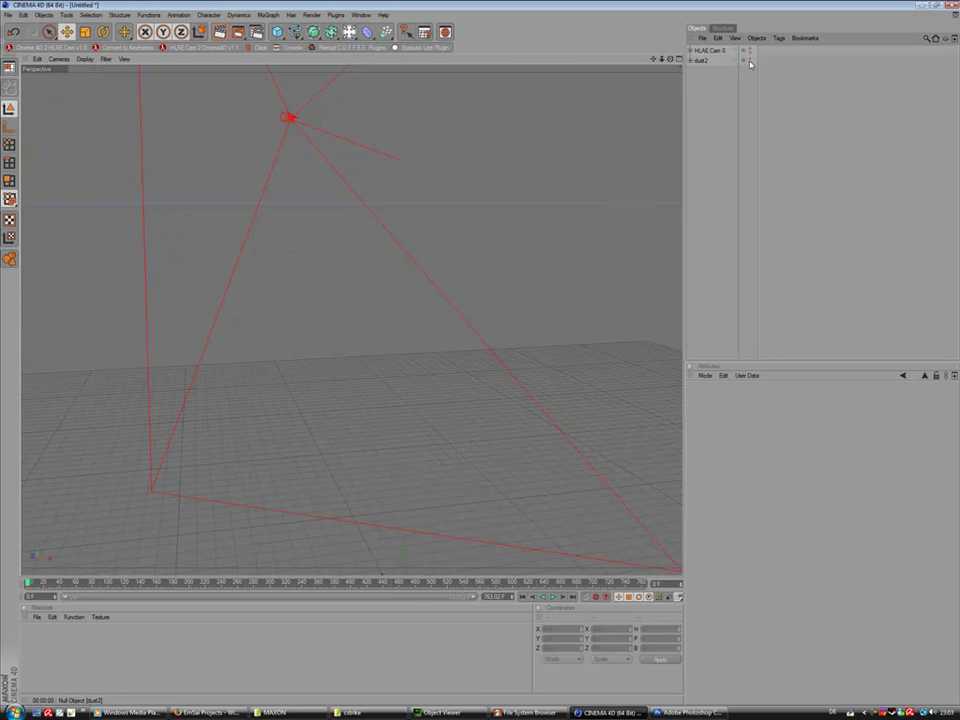
click(750, 51)
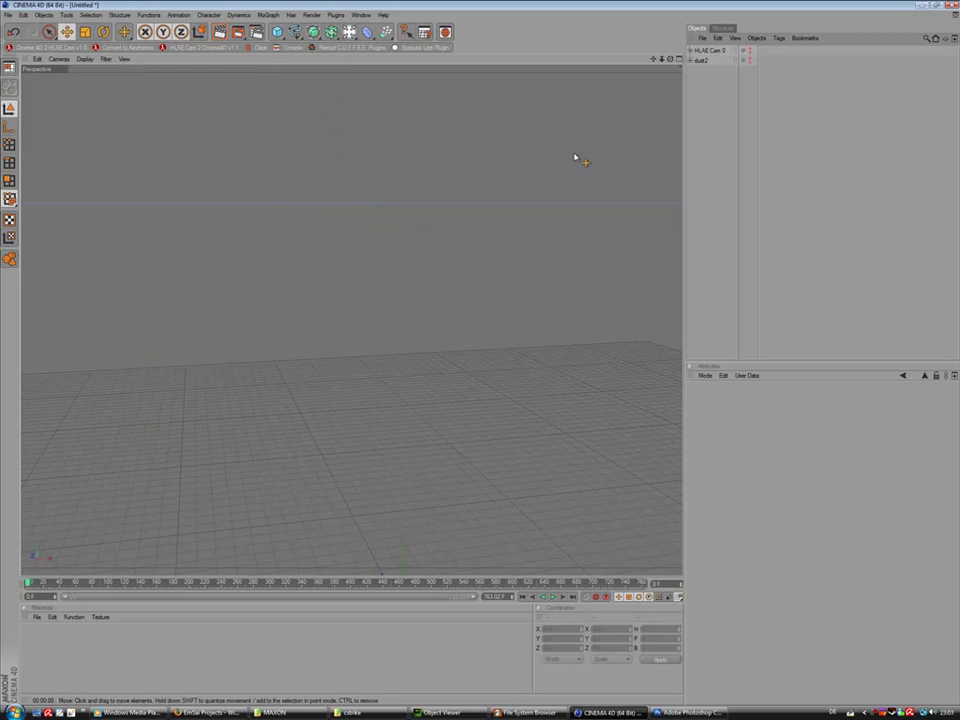
Add a text spline at the scene origin with the content "advancedFX".
scroll(487, 252, down, 3)
scroll(484, 253, up, 5)
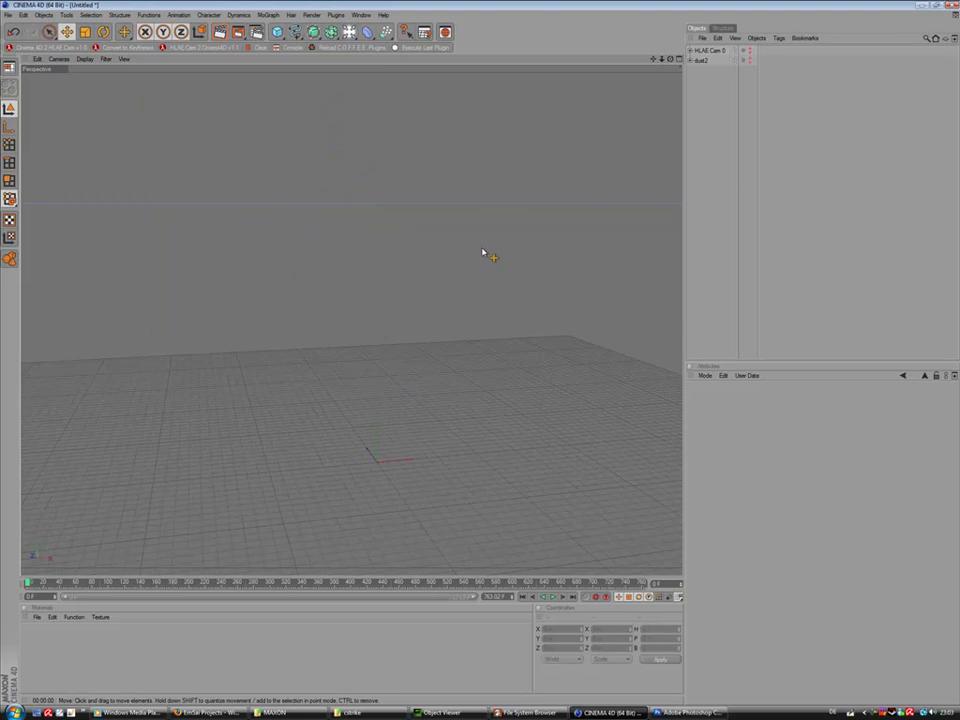
middle_click(430, 343)
middle_click(336, 265)
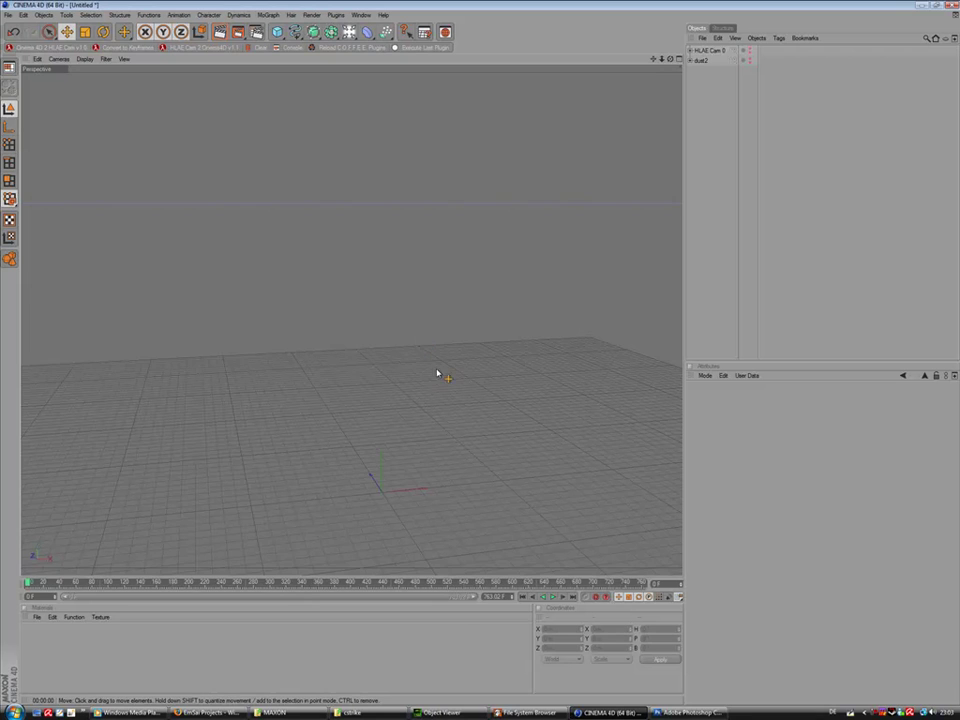
alt+drag(425, 370, 481, 265)
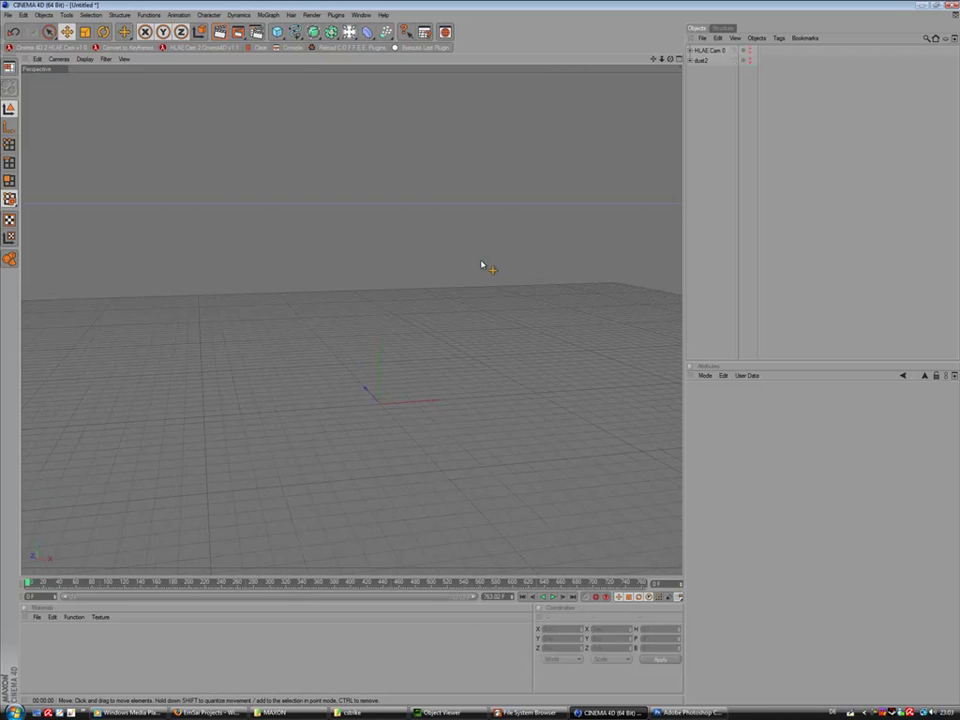
click(295, 32)
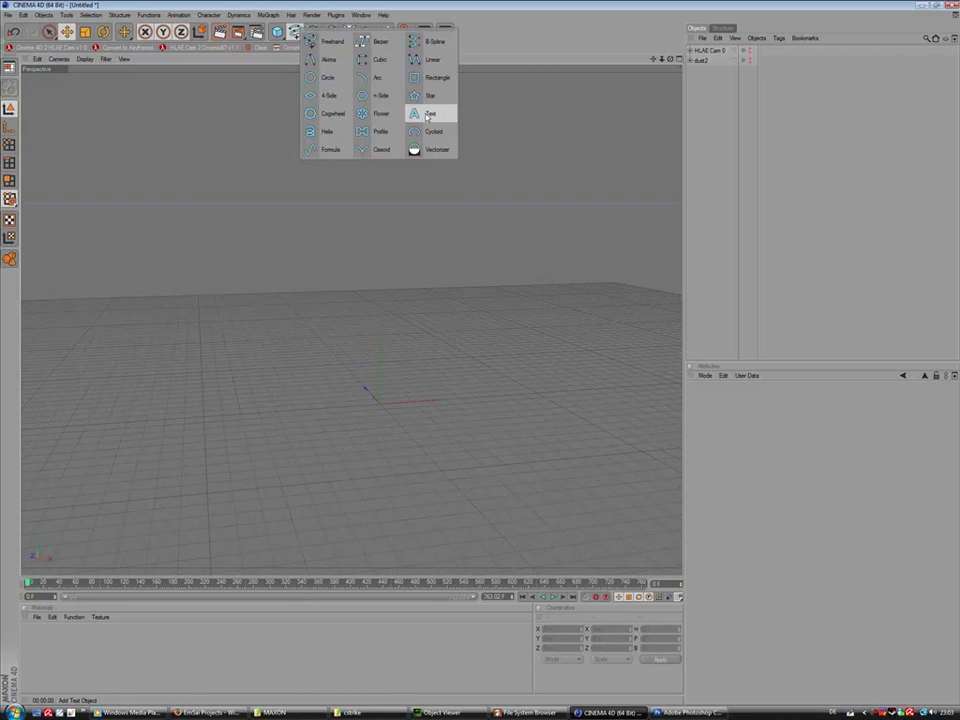
click(428, 115)
drag(725, 517, 618, 507)
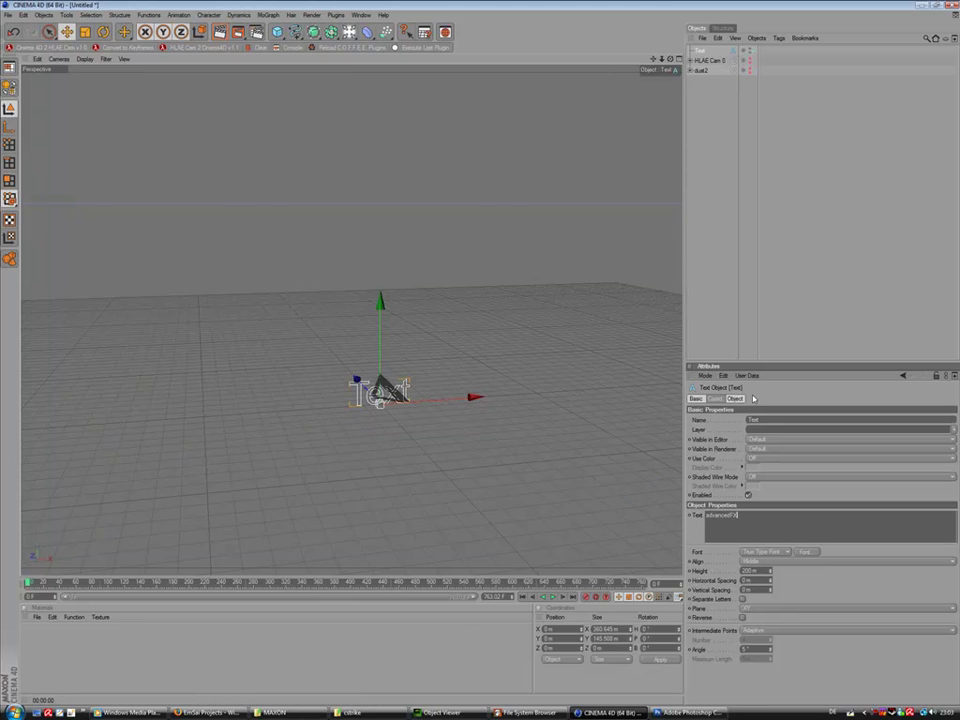
click(803, 228)
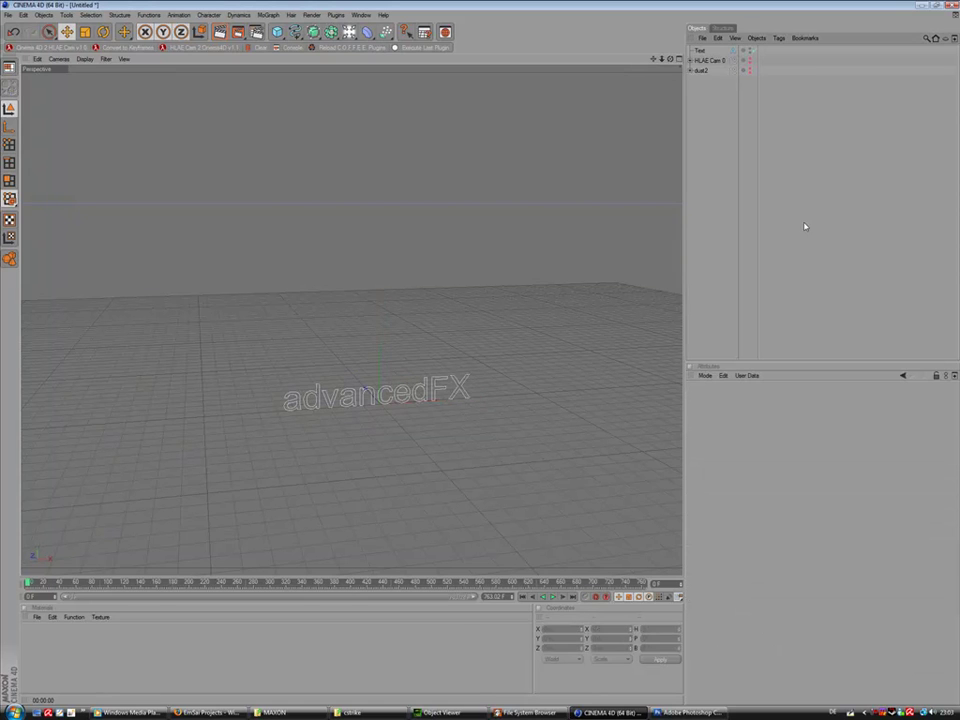
Add an Extrude NURBS object and nest the advancedFX text spline inside it.
scroll(460, 281, up, 5)
alt+middle_drag(433, 298, 424, 268)
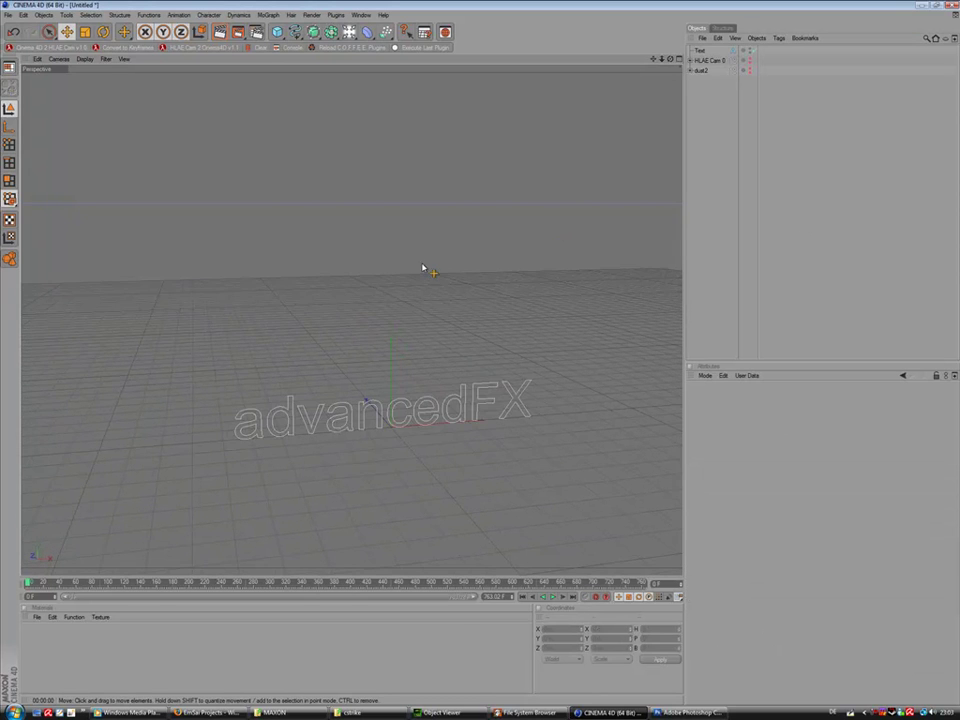
drag(313, 33, 436, 45)
drag(701, 62, 700, 61)
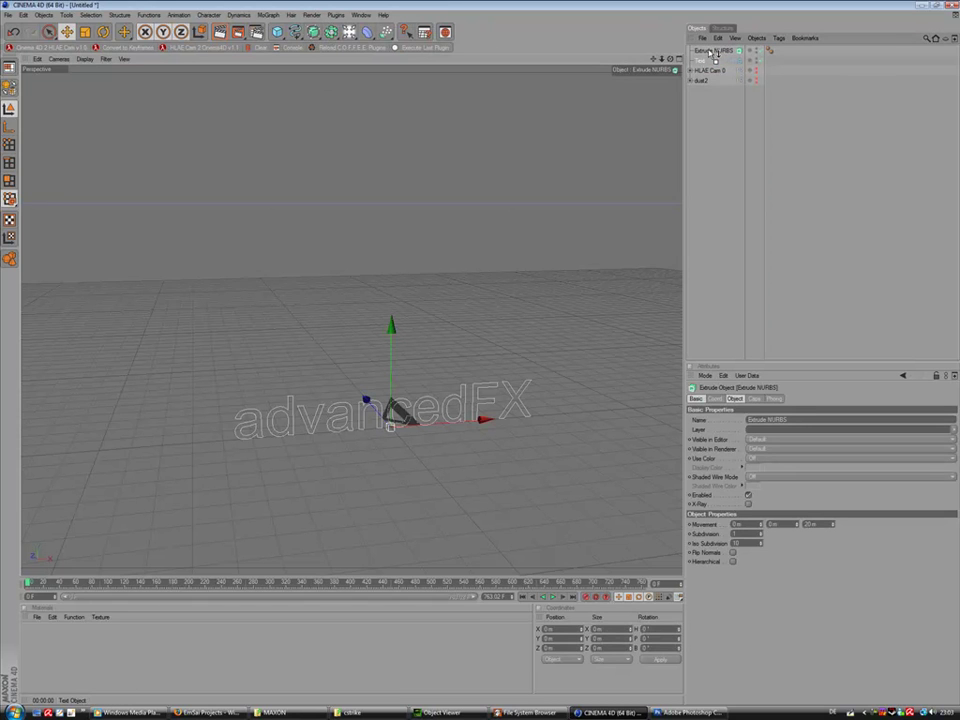
drag(710, 57, 709, 52)
Render a close-up of the extruded advancedFX text in the active view.
scroll(471, 333, up, 3)
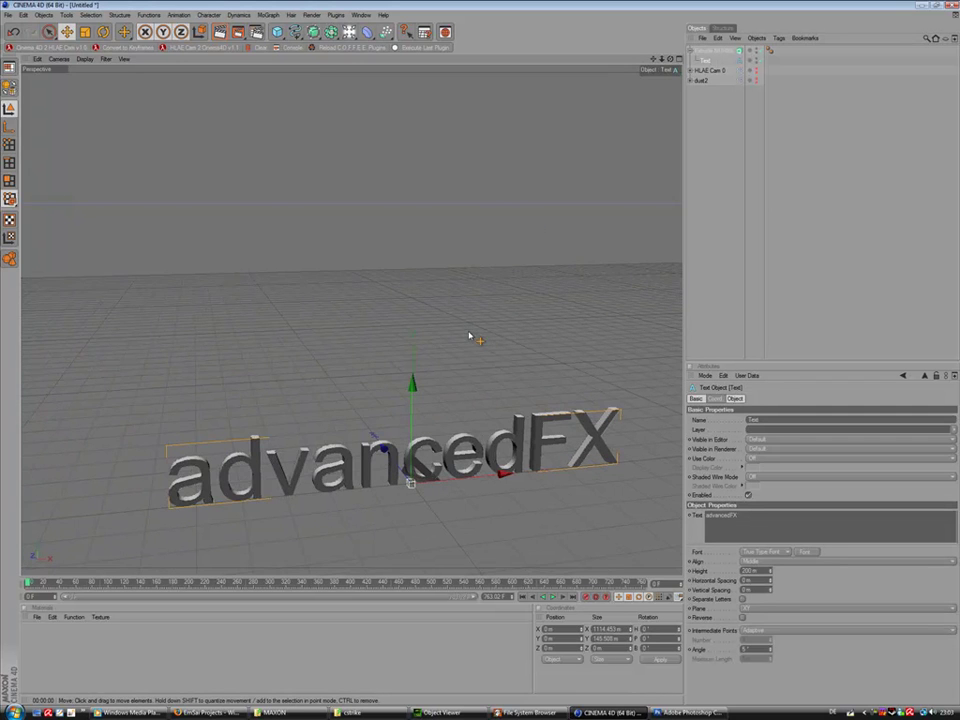
scroll(507, 297, up, 5)
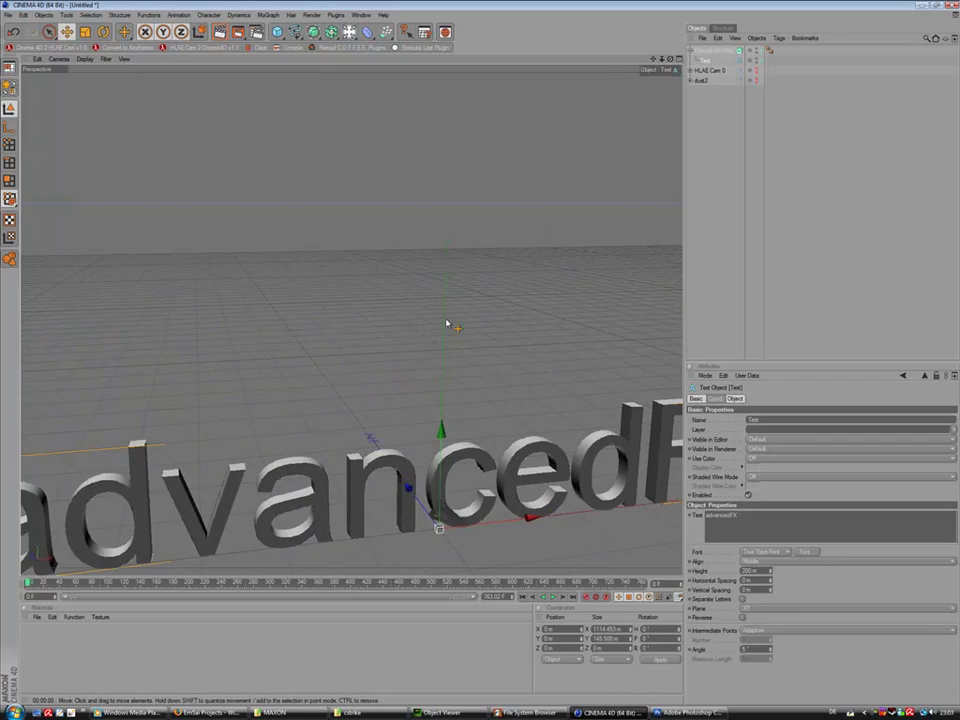
alt+drag(318, 295, 342, 201)
key(ctrl+r)
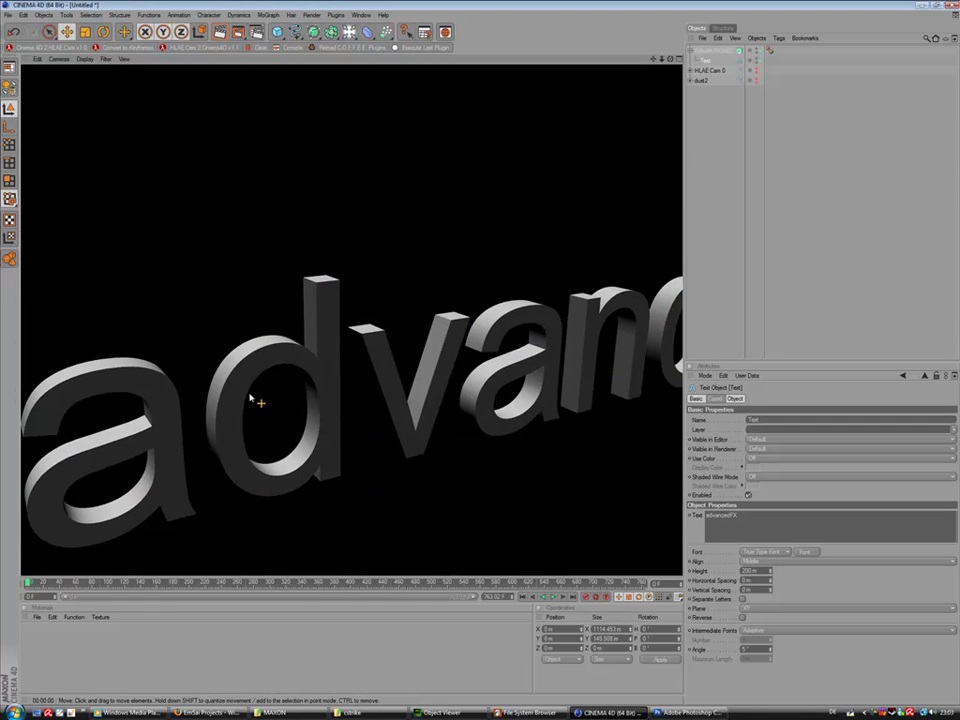
Set the start and end caps of the Extrude NURBS to Fillet Cap and enable Constrain.
click(711, 50)
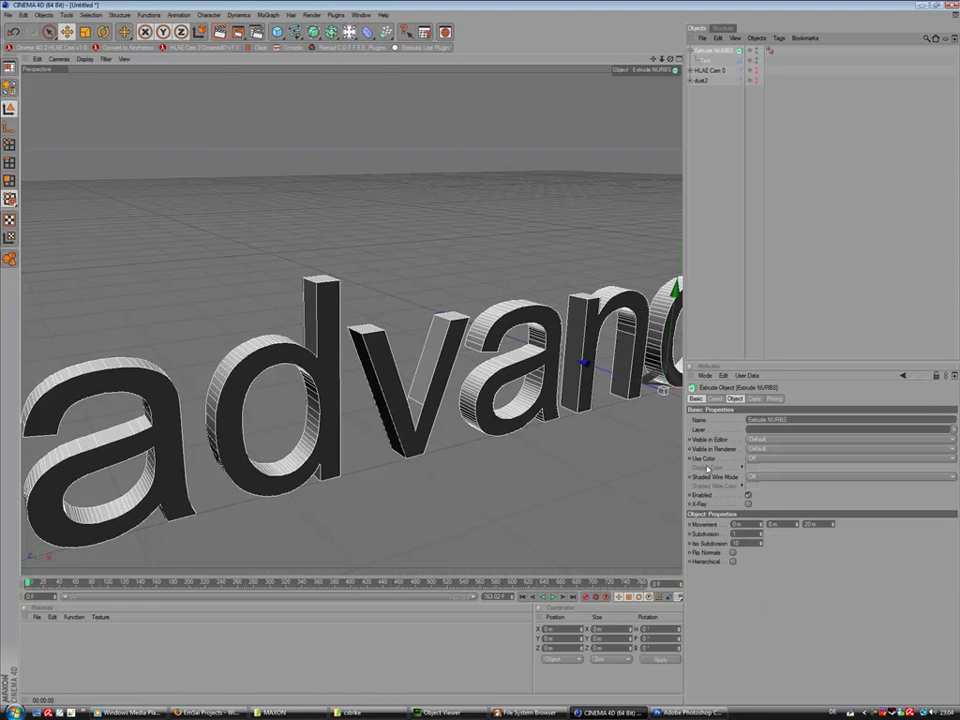
click(755, 398)
click(756, 420)
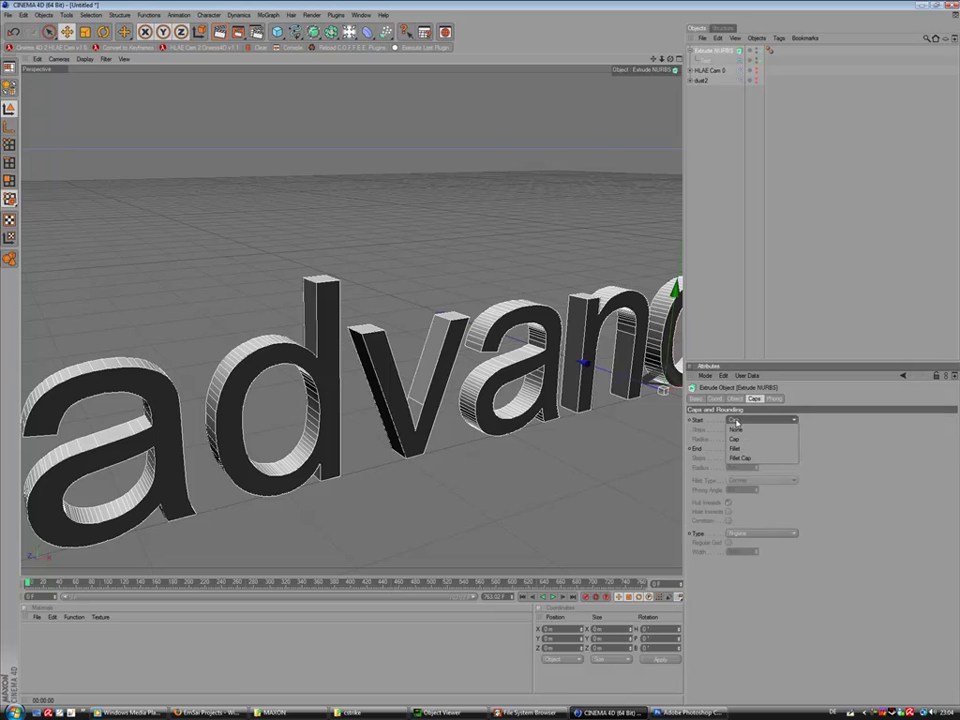
click(748, 456)
click(752, 449)
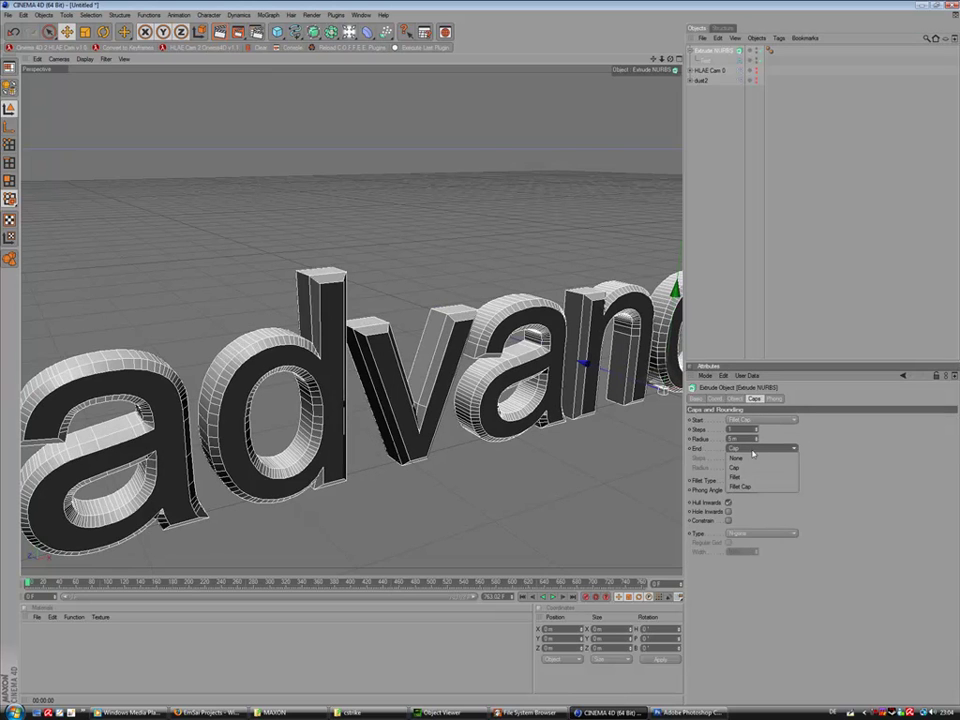
click(740, 486)
click(729, 520)
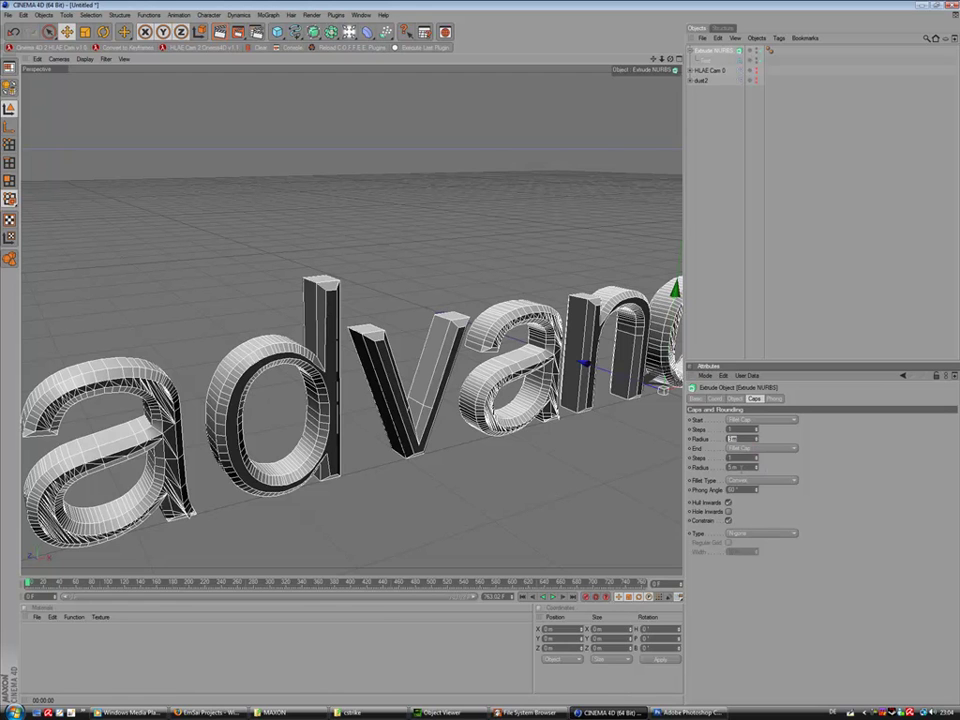
Set the start and end fillet radius to 1 m and render the active view.
double_click(745, 468)
text(1)
key(Return)
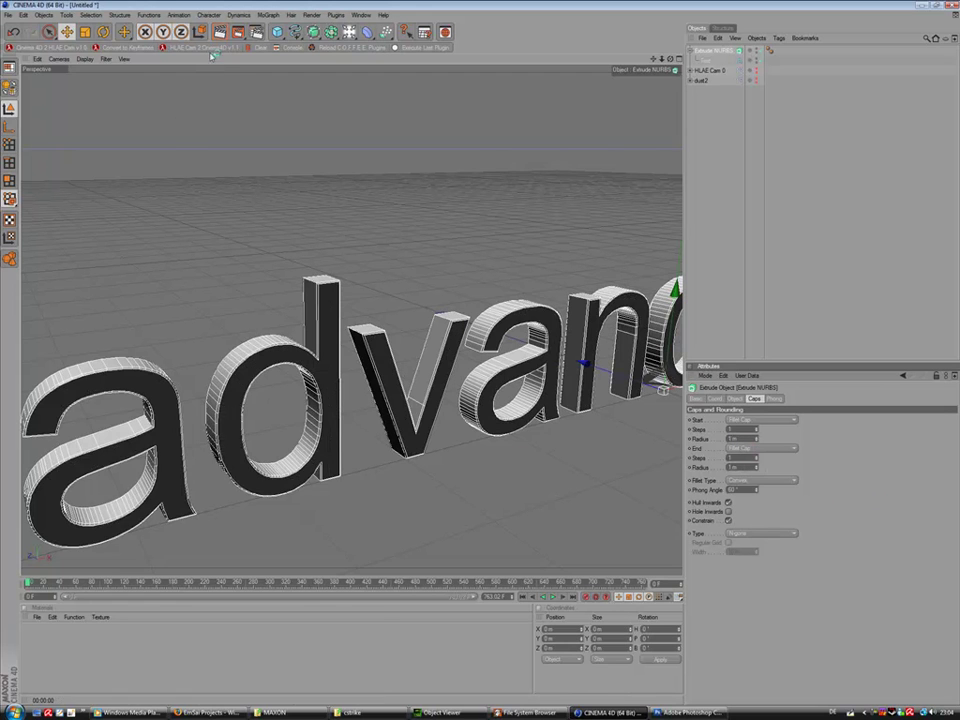
click(220, 33)
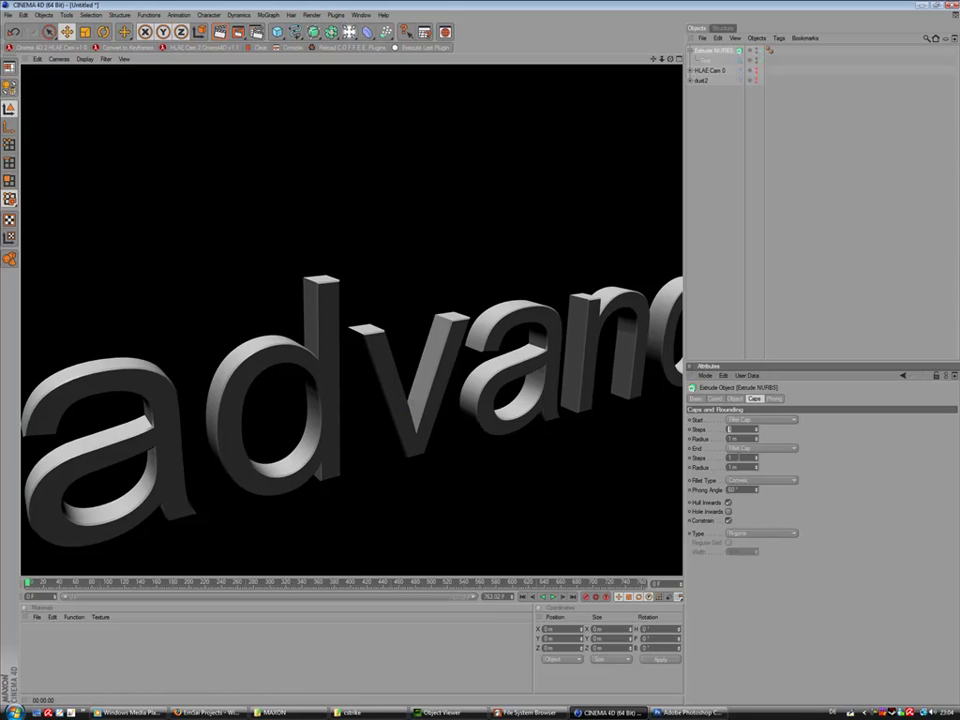
Set the start and end fillet steps to 3, render the active view and inspect the rounded letter edges up close.
double_click(739, 458)
text(3)
key(Return)
click(222, 36)
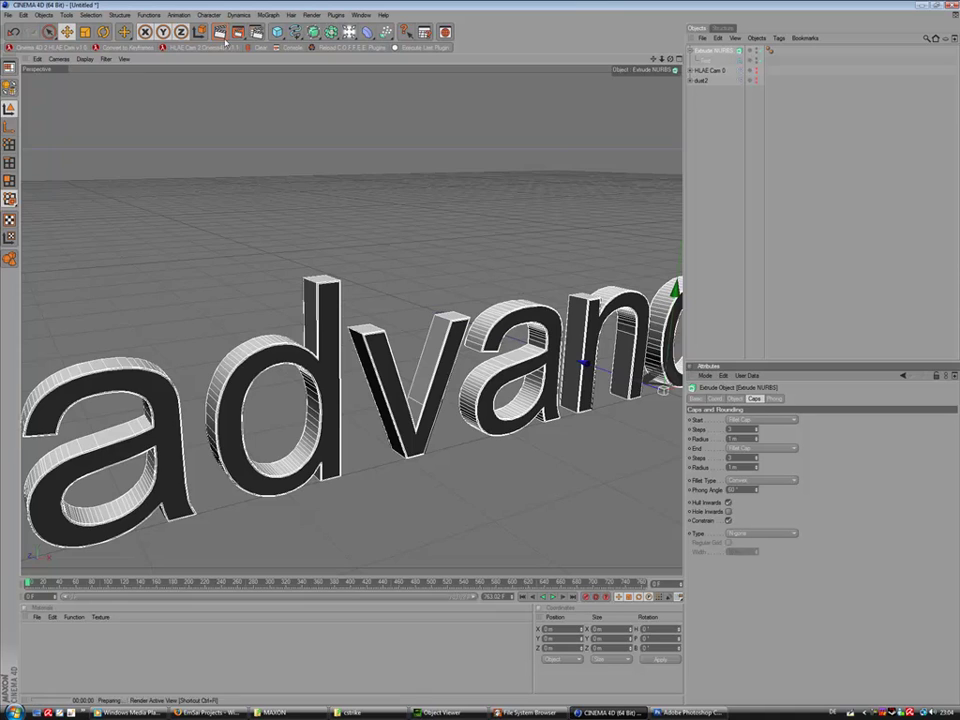
scroll(518, 360, up, 5)
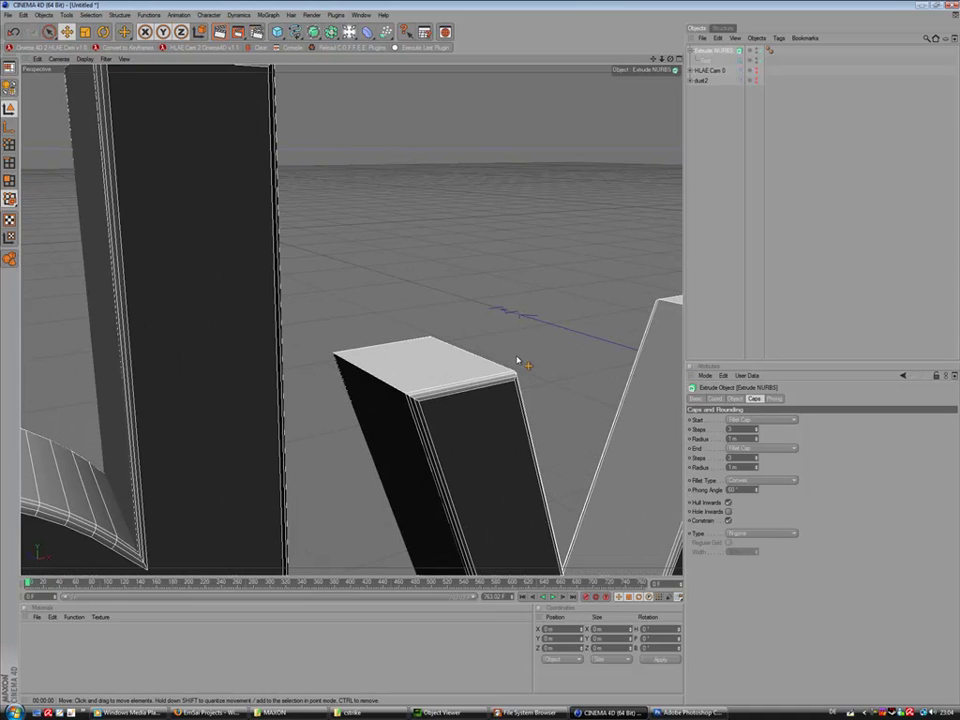
Render a close-up of a letter's filleted corner in the active view to check the rounding.
scroll(517, 360, up, 2)
click(221, 35)
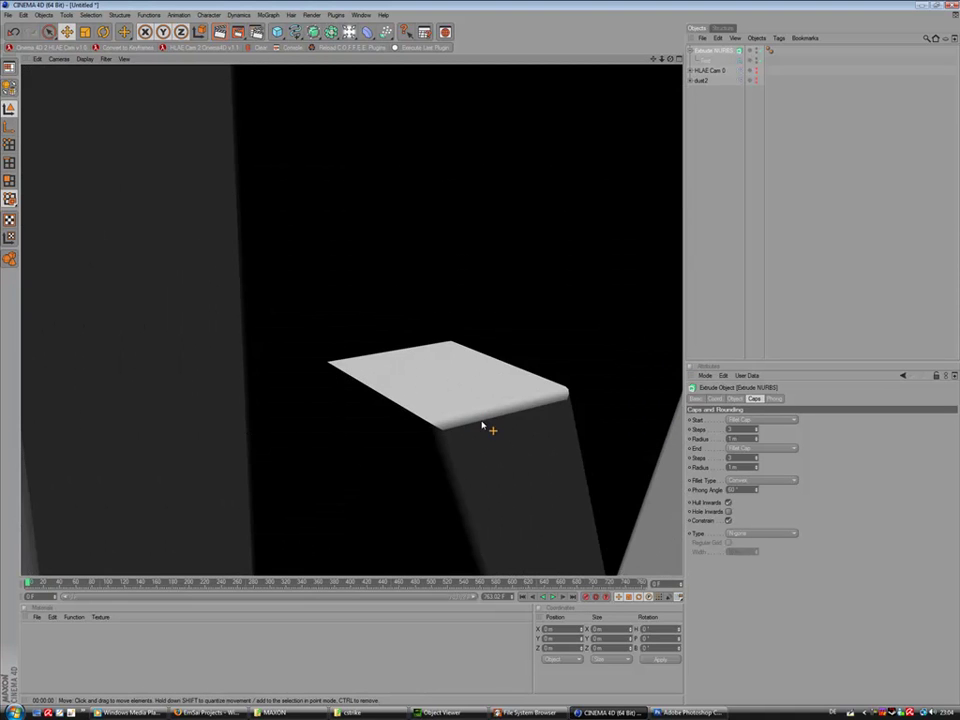
scroll(482, 420, down, 6)
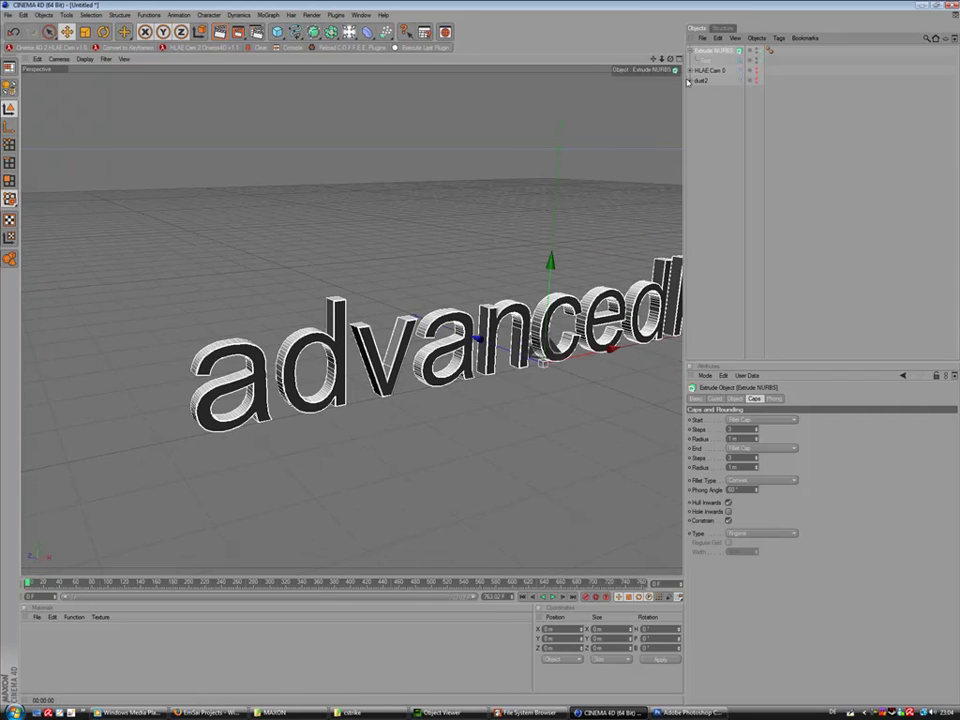
Rename the Extrude NURBS object as text and turn the visibility of HLAE Cam 0 and dust2 back on.
click(690, 50)
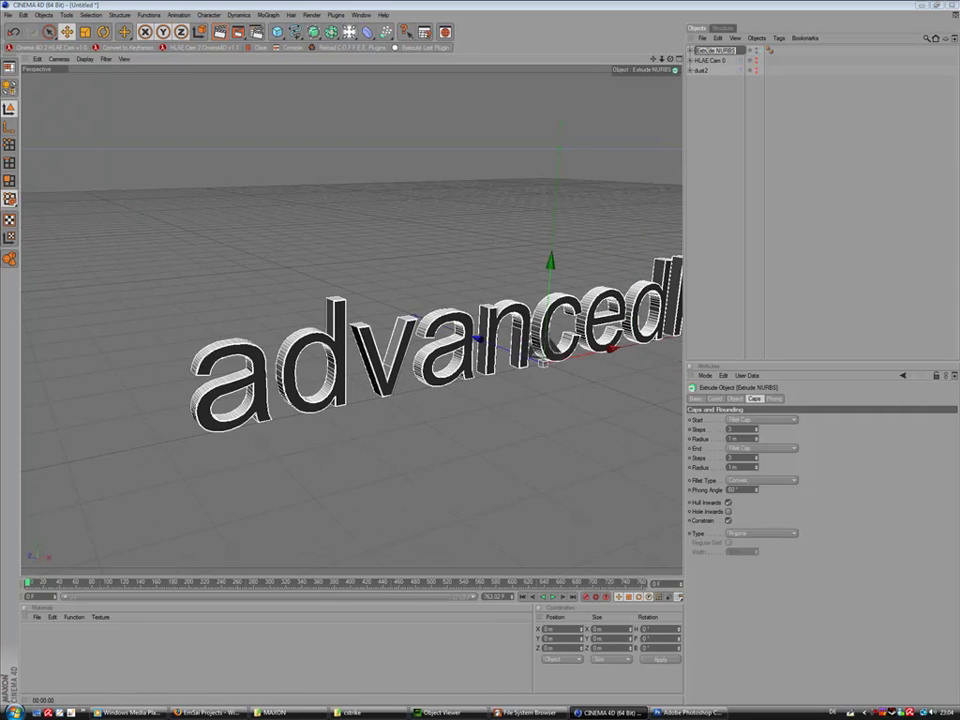
key(Return)
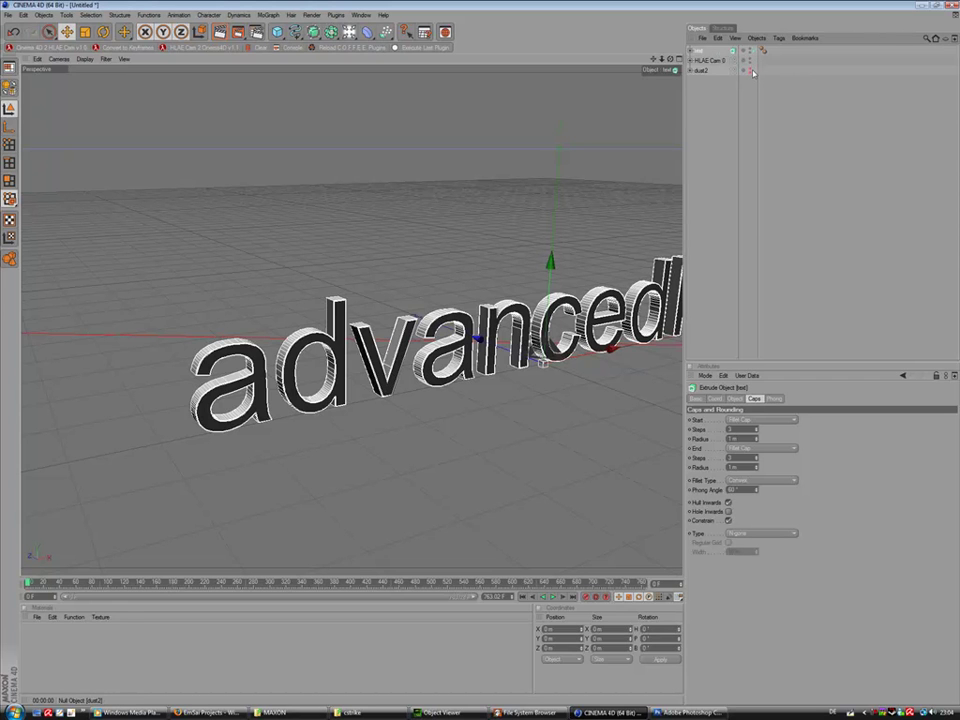
click(751, 71)
scroll(487, 183, down, 5)
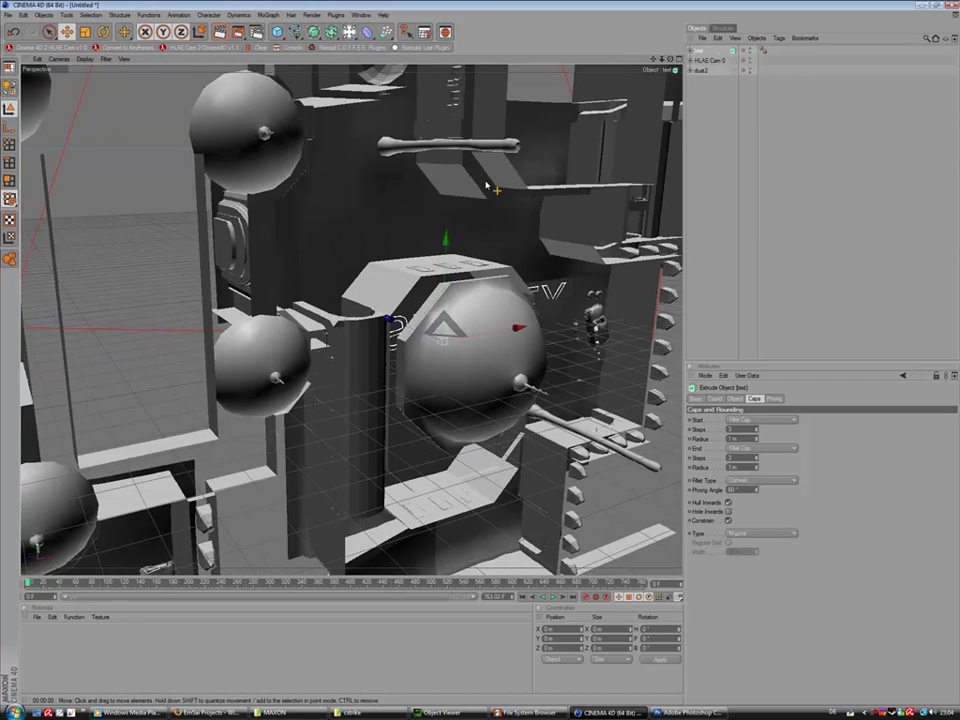
drag(665, 103, 667, 112)
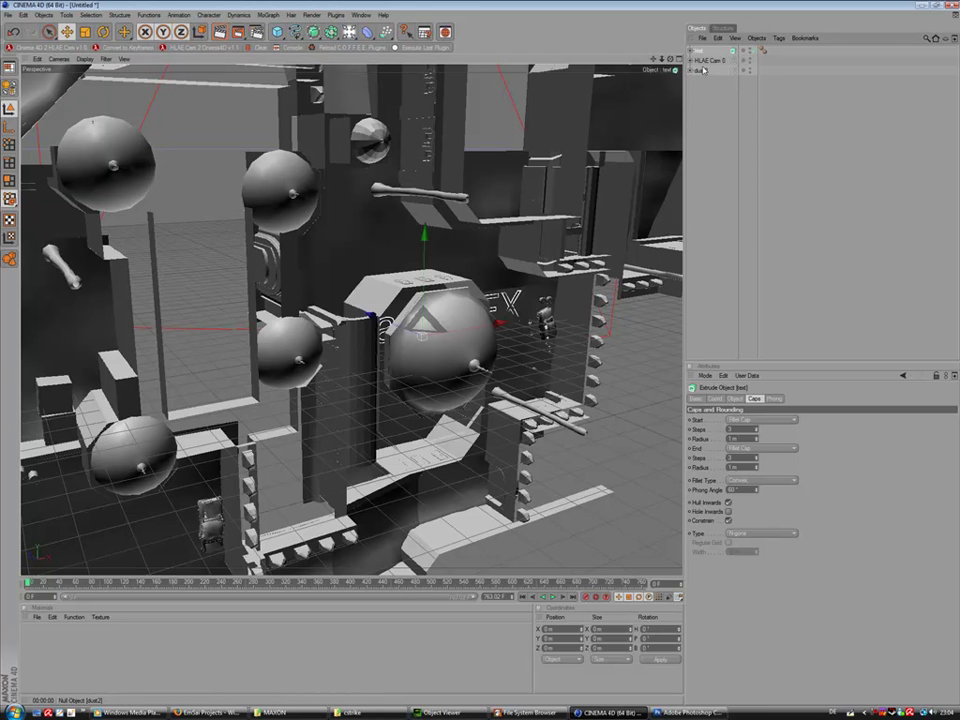
Expand the HLAE Cam 0 group, look through its camera and move the timeline to frame 364.
click(690, 71)
click(690, 71)
click(690, 62)
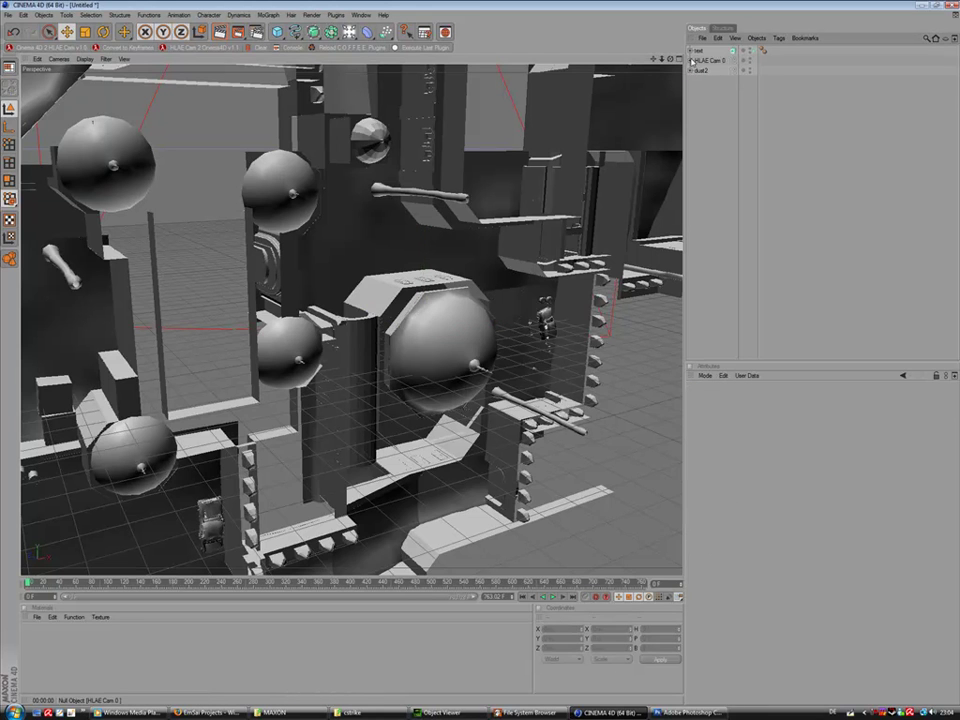
click(690, 61)
click(773, 91)
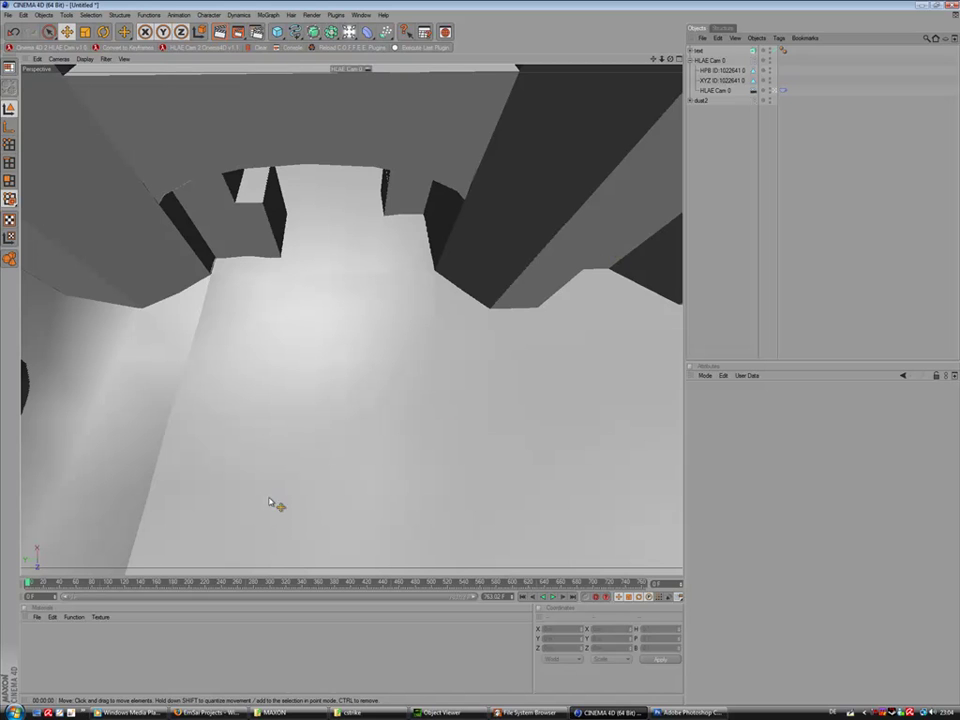
click(110, 583)
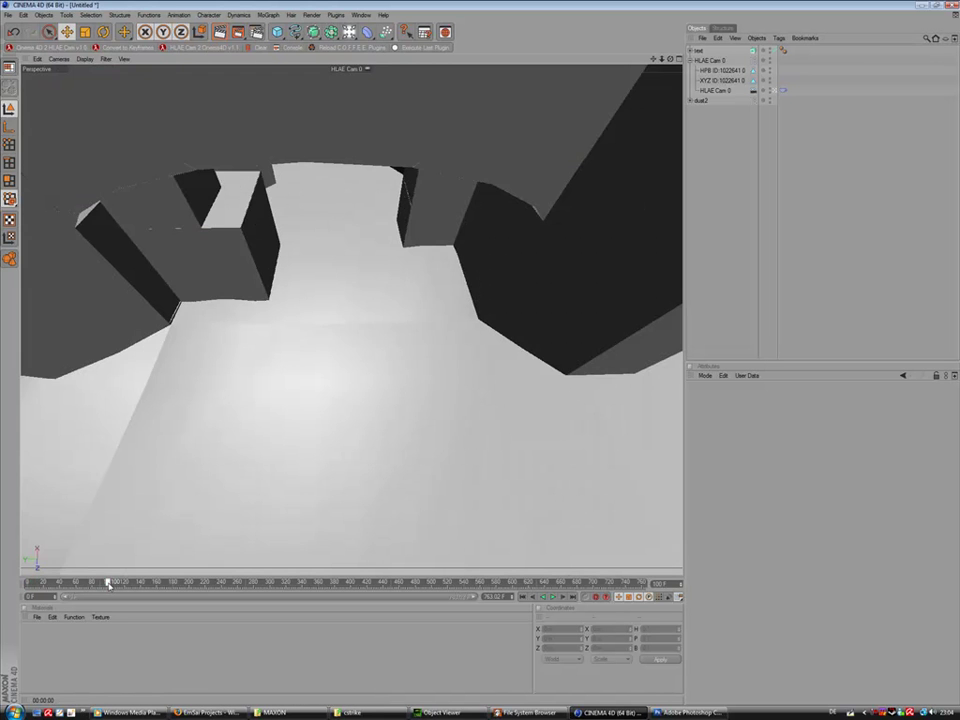
drag(110, 583, 330, 581)
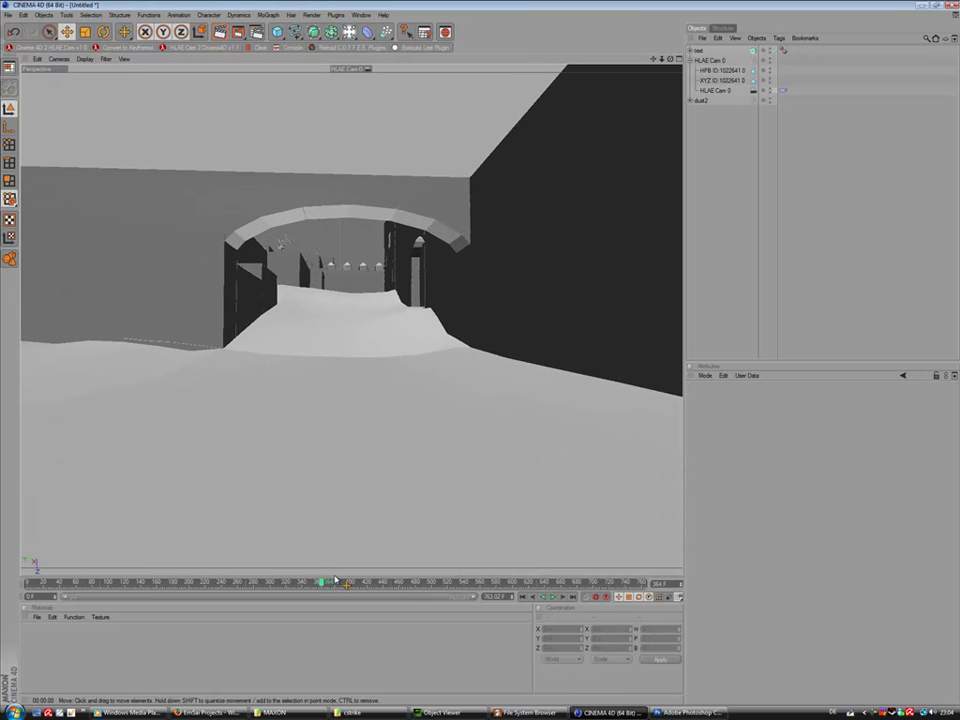
Switch the position coordinates to World and copy the HLAE camera's X position of 238.758 m to the text object.
click(700, 52)
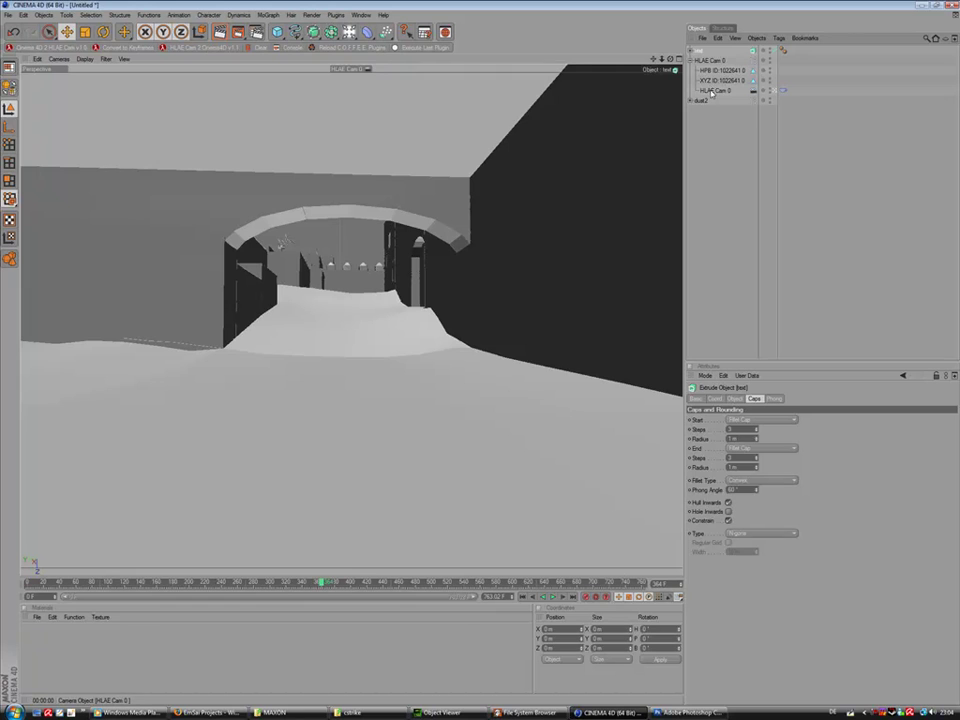
click(713, 90)
click(701, 52)
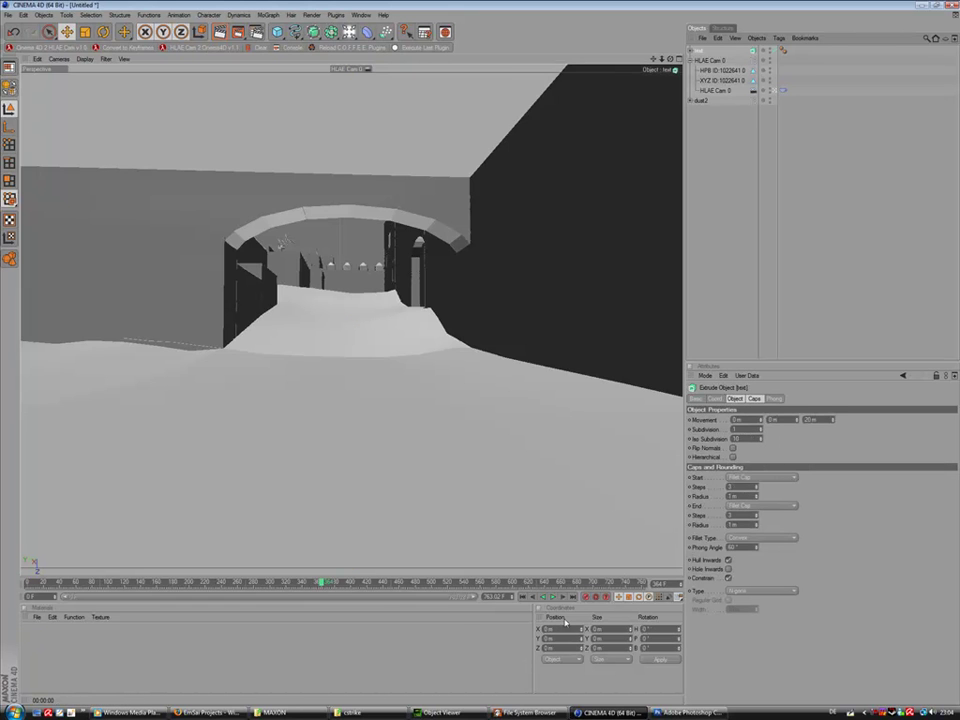
click(567, 660)
click(553, 680)
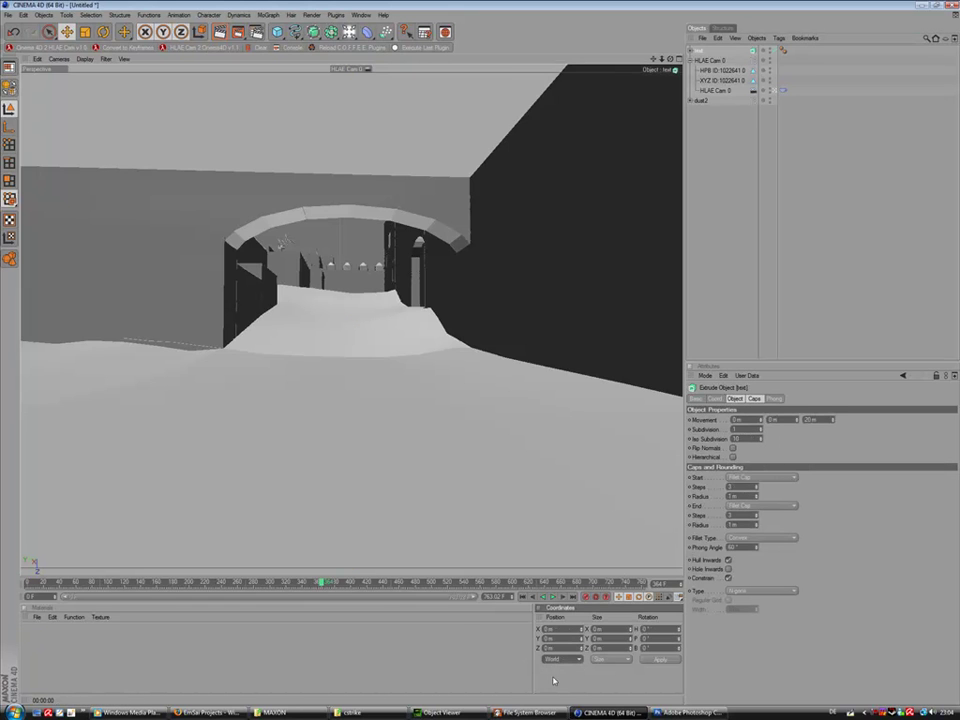
click(716, 91)
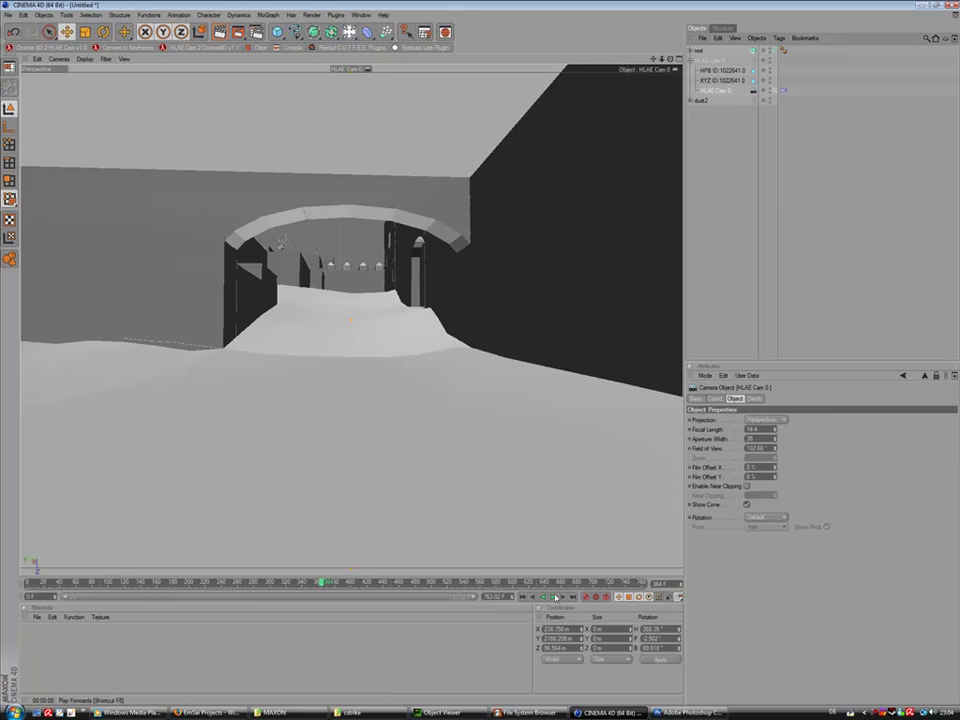
click(700, 51)
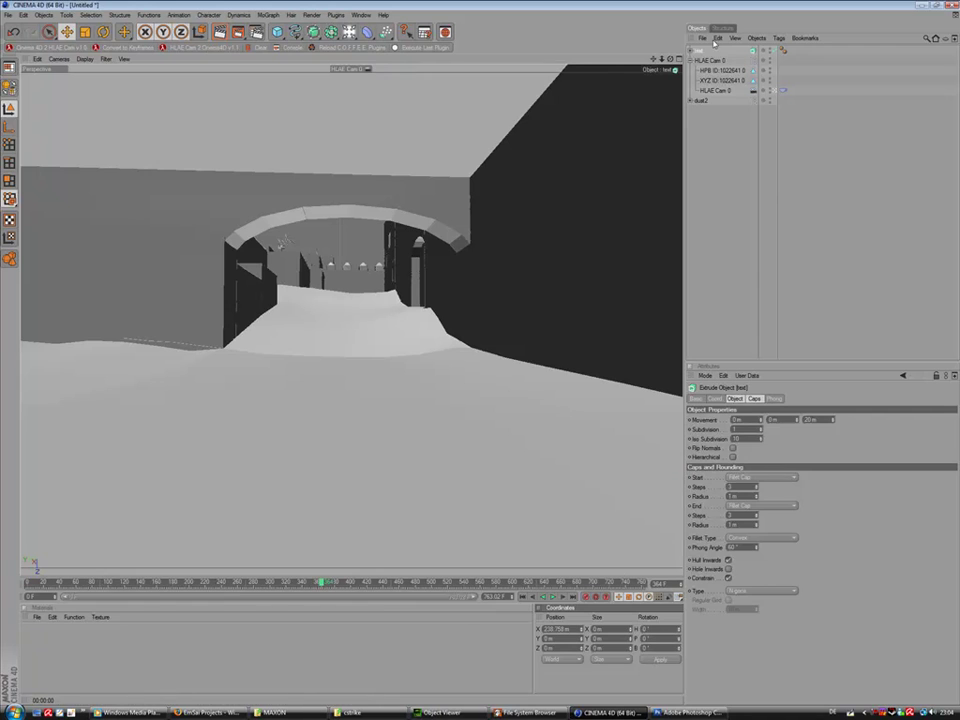
Copy the HLAE camera's Y position of 2186.208 m and Z position of 96.564 m to the text object.
click(716, 91)
double_click(557, 639)
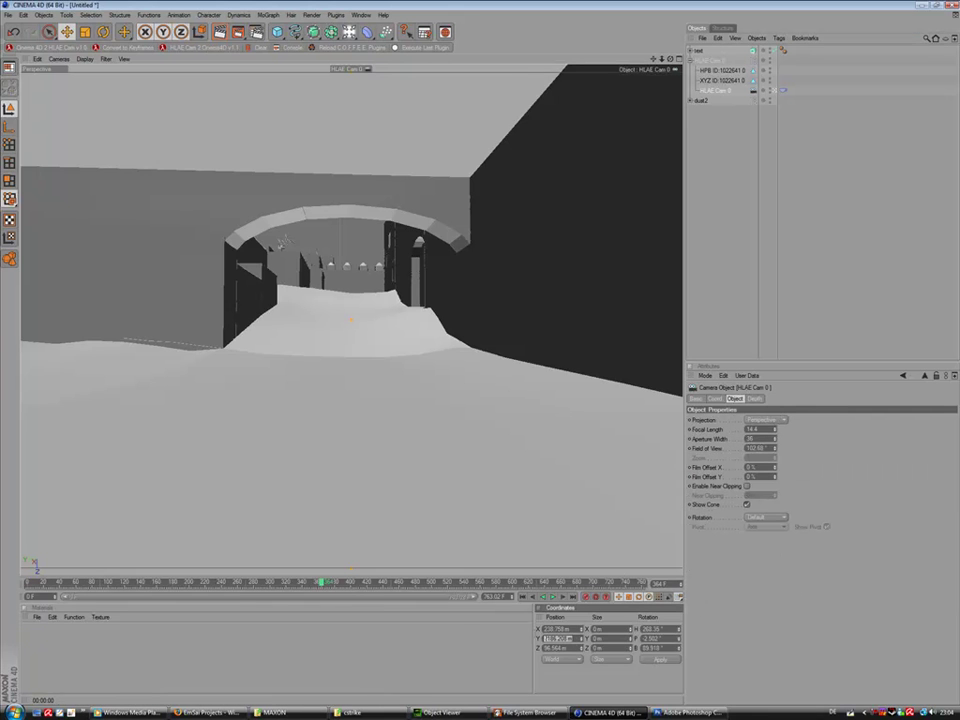
click(699, 51)
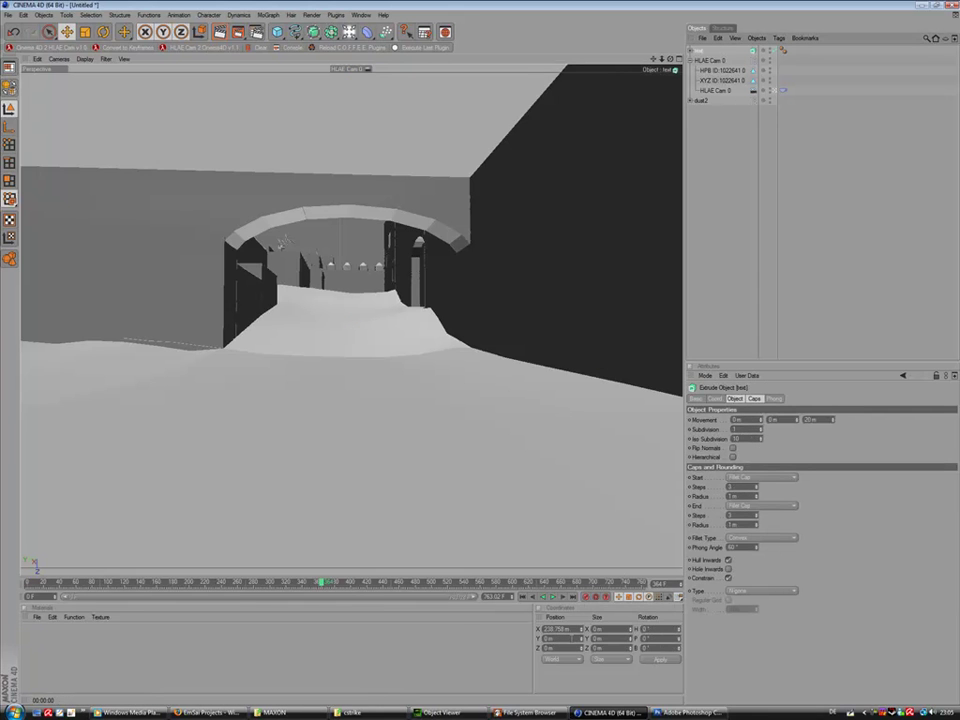
double_click(572, 639)
key(ctrl+v)
key(Return)
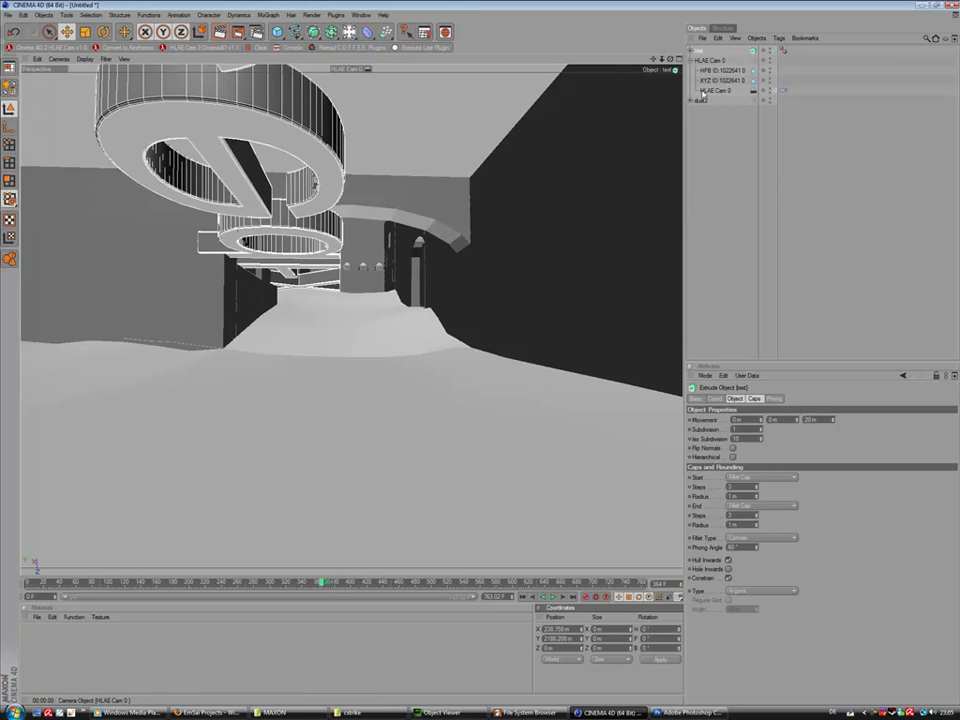
click(714, 91)
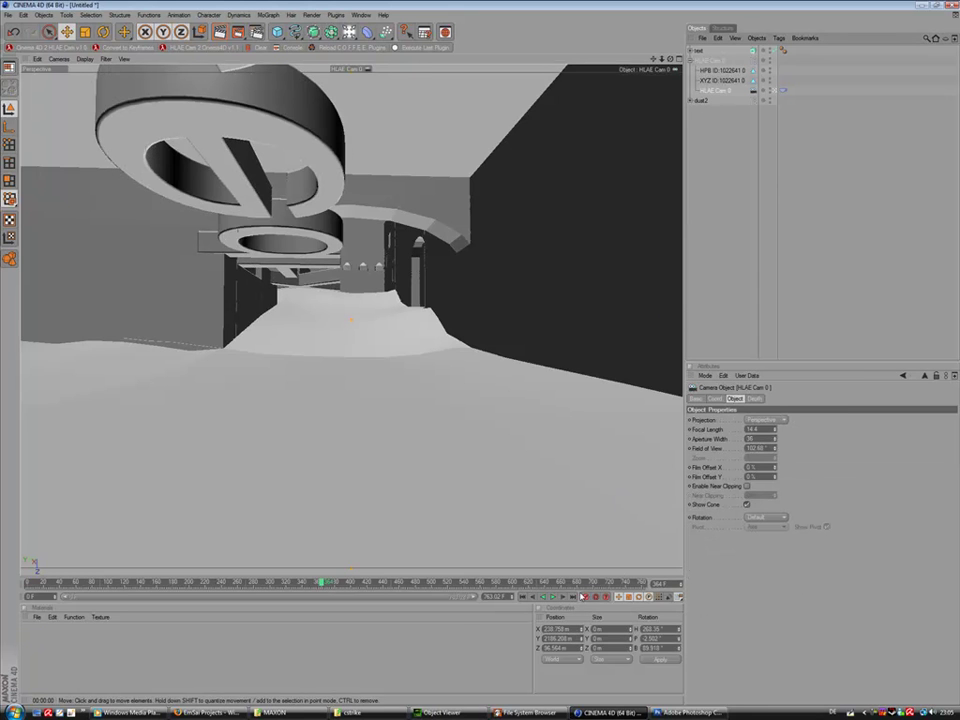
click(718, 51)
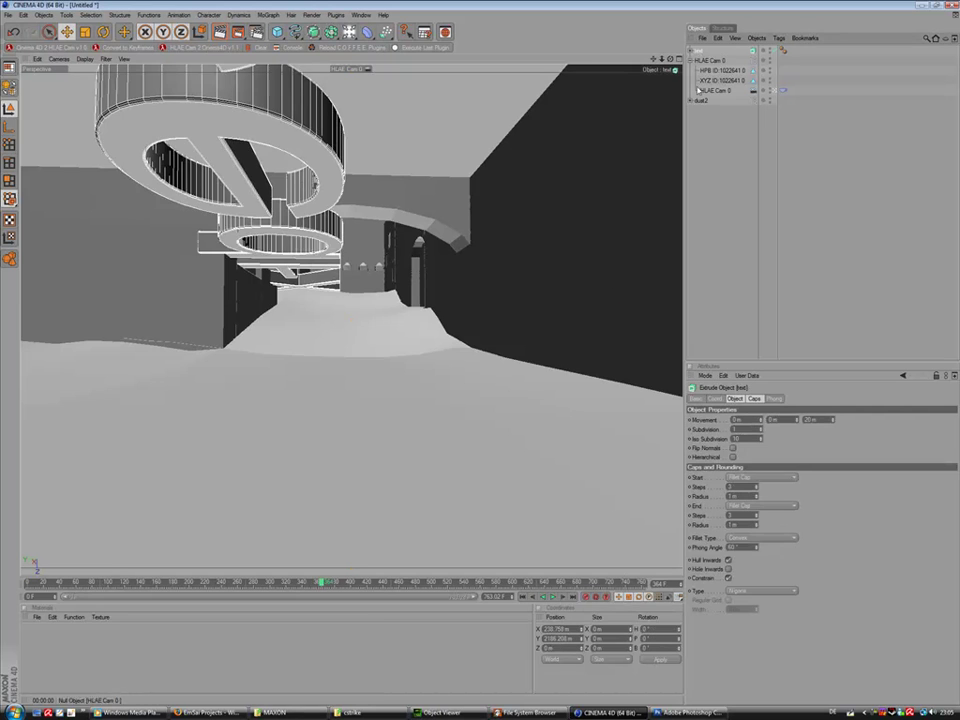
drag(562, 648, 505, 642)
click(660, 662)
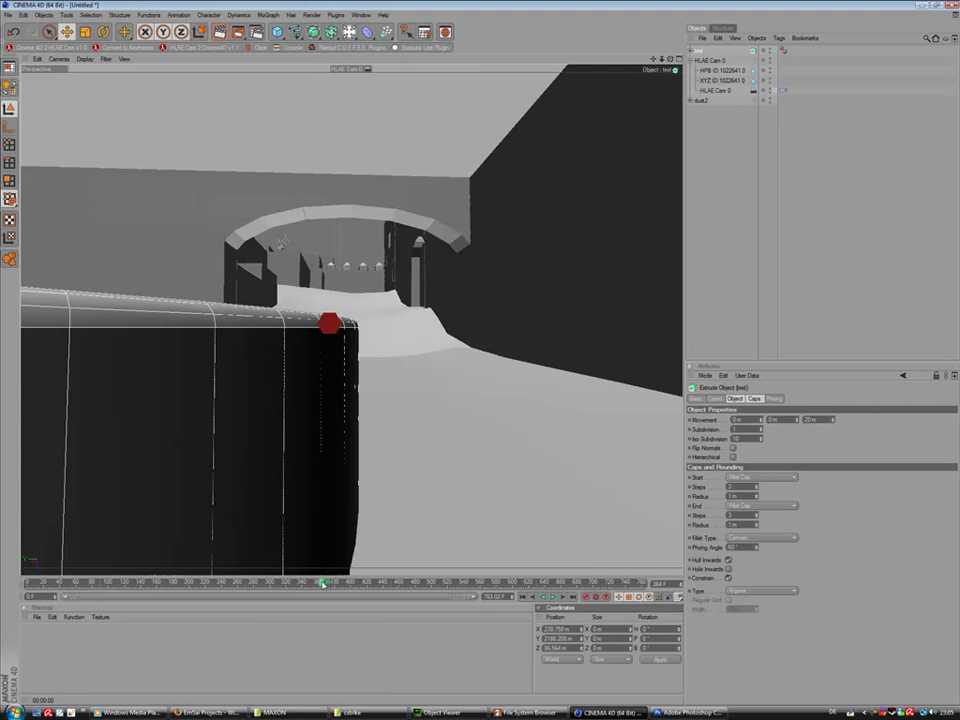
At frame 150, scale the text down and rotate it to about H 270°, P -41.69°, B 90° so it faces the camera.
drag(323, 583, 150, 580)
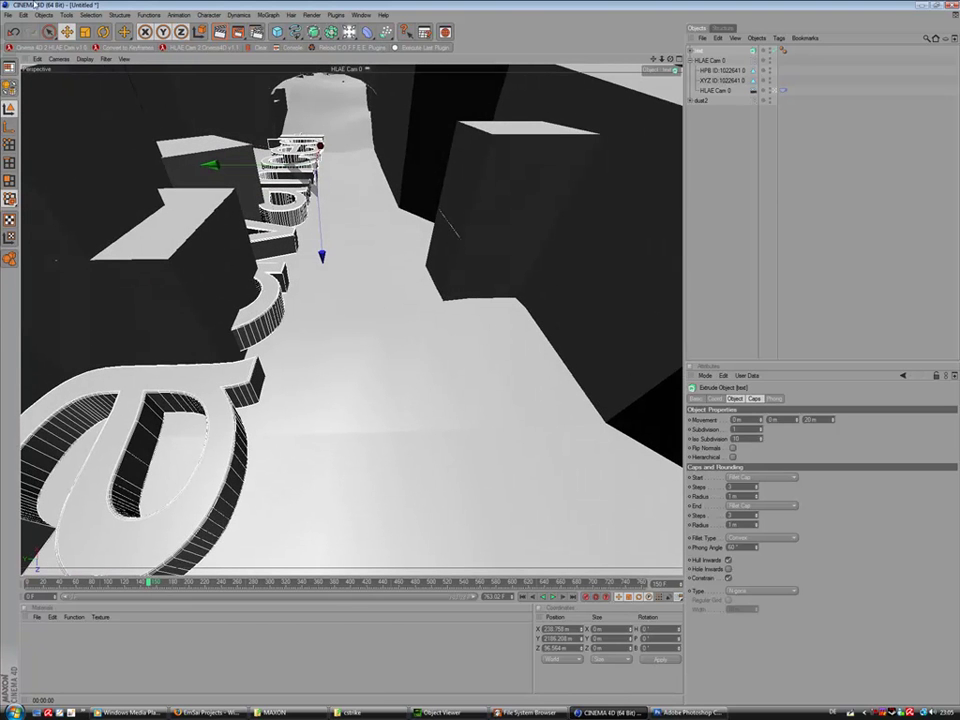
click(104, 33)
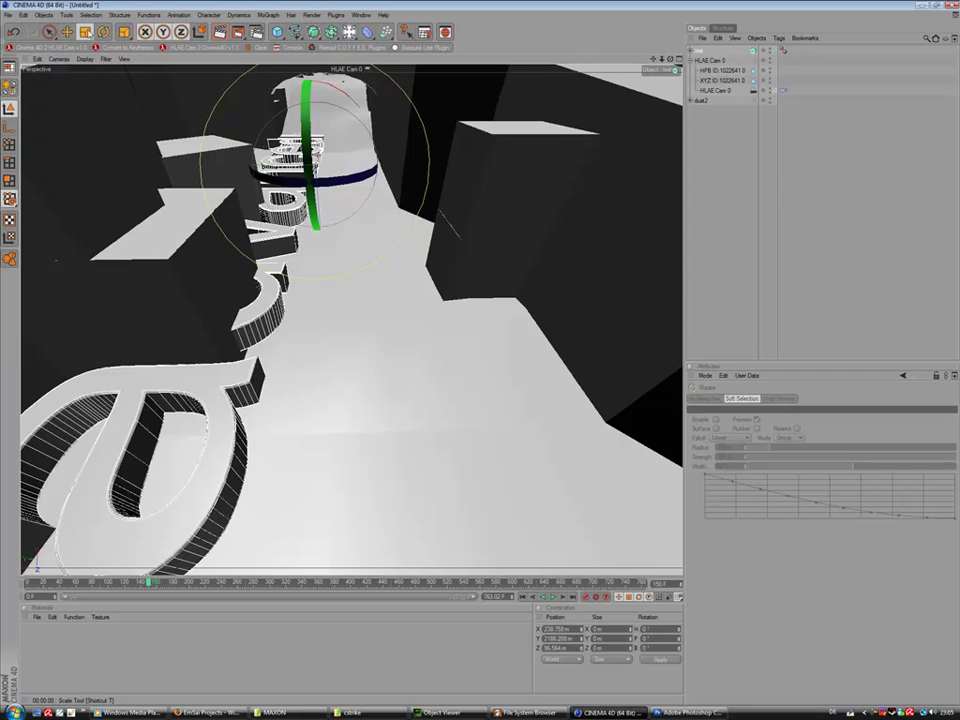
click(89, 35)
drag(195, 145, 6, 340)
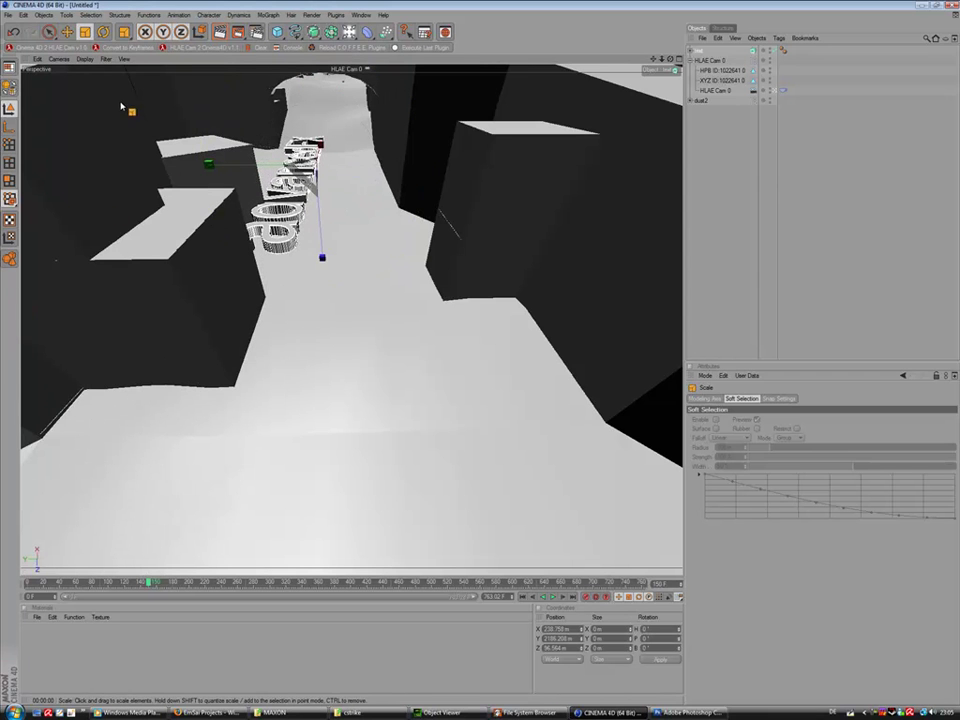
click(104, 33)
drag(315, 92, 245, 158)
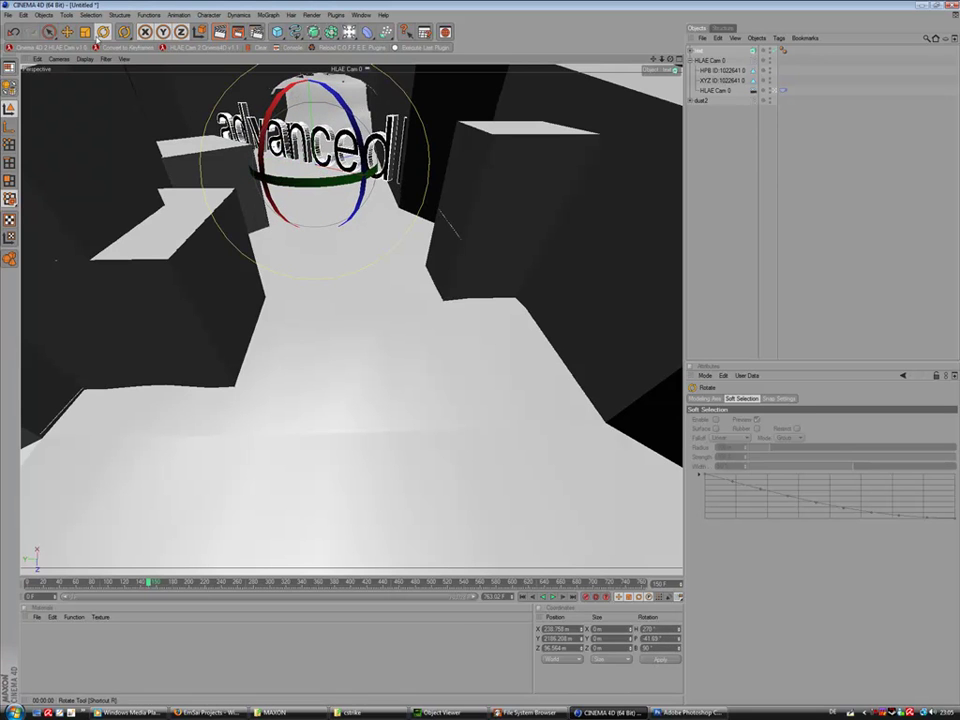
Move the text to about X 313 m, Y 2270 m and scale it down further to fit between the walls.
key(e)
drag(396, 193, 318, 165)
click(85, 33)
drag(270, 104, 101, 143)
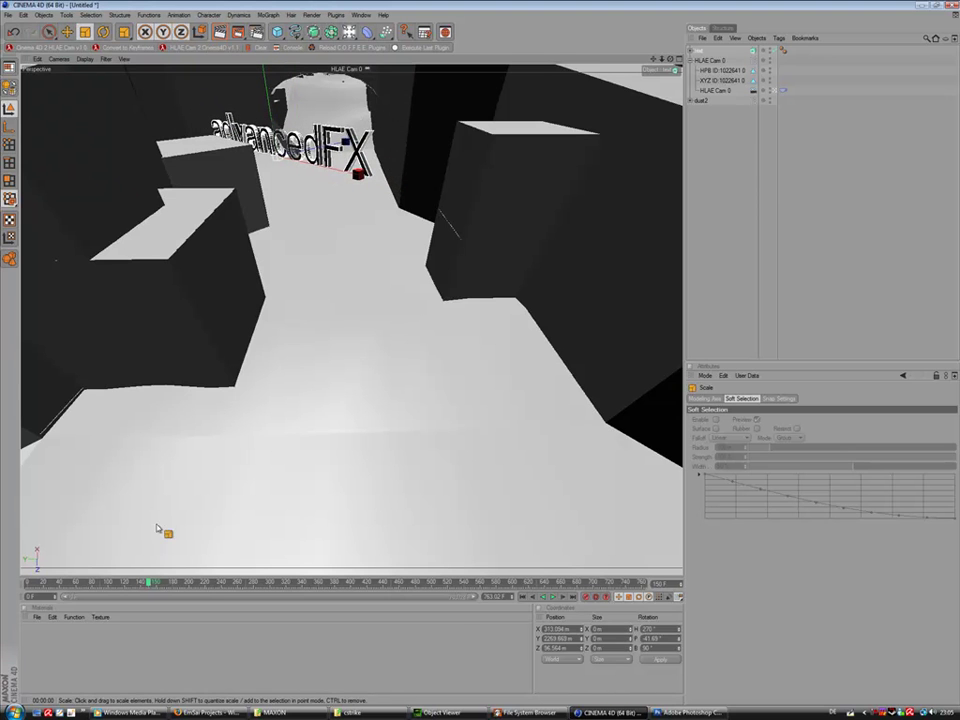
Fine-tune the text's position around frame 327 to about X 312 m, Y 2268 m, Z 112 m and render the view at frame 145.
click(163, 582)
mouse_move(163, 582)
mouse_down()
mouse_move(317, 582)
mouse_move(291, 582)
mouse_up()
key(e)
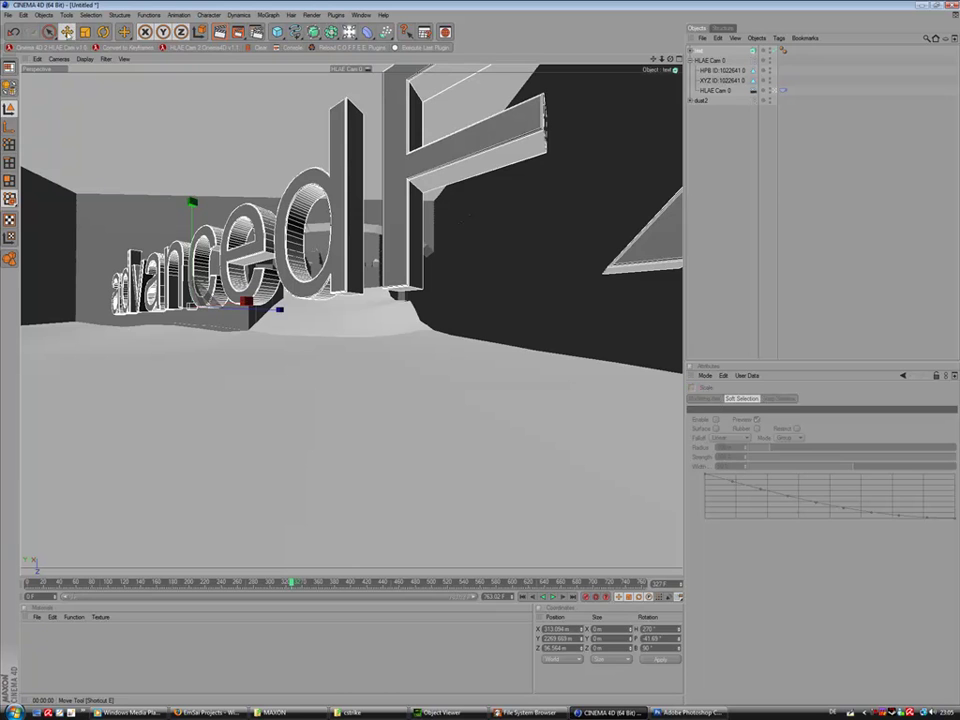
drag(250, 303, 251, 303)
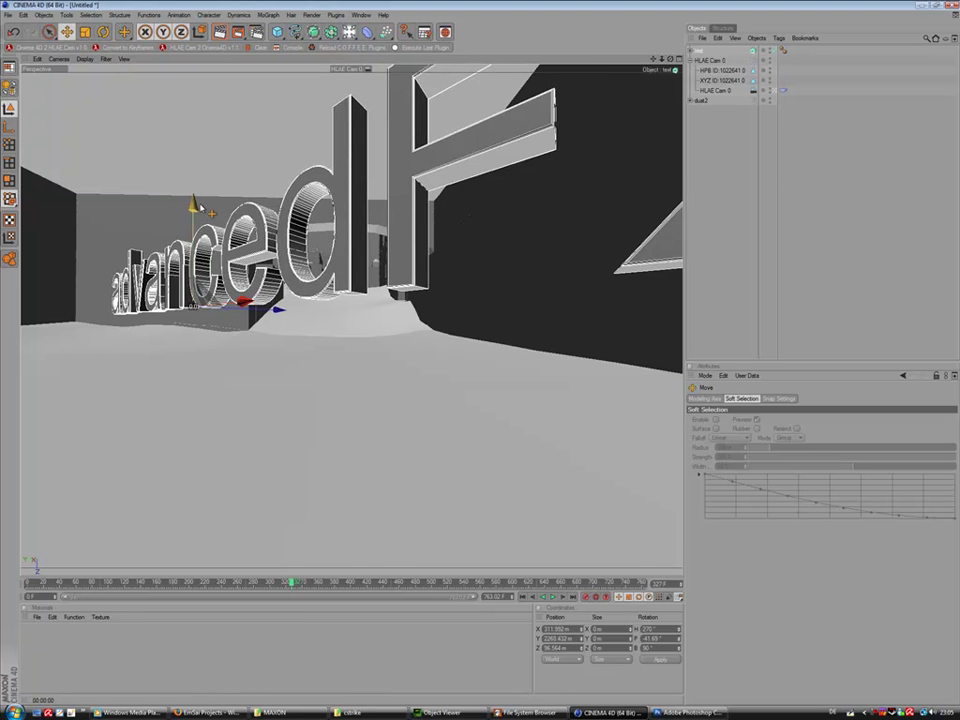
drag(195, 206, 196, 210)
drag(292, 582, 310, 582)
drag(109, 210, 110, 258)
mouse_move(311, 582)
mouse_down()
mouse_move(334, 581)
mouse_move(197, 564)
mouse_move(324, 564)
mouse_move(150, 551)
mouse_up()
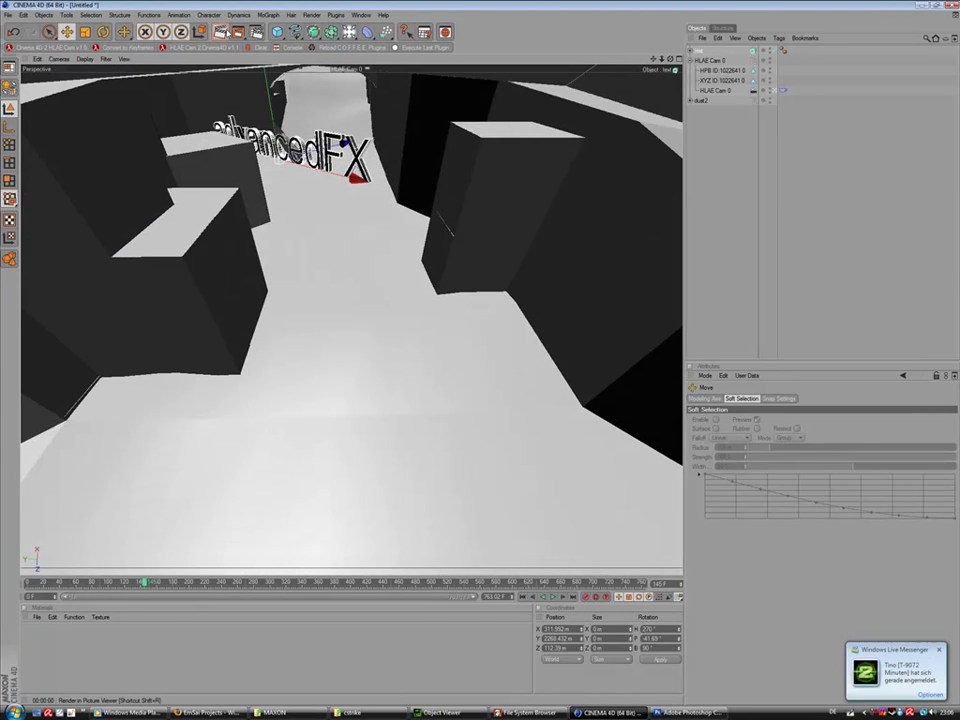
click(226, 31)
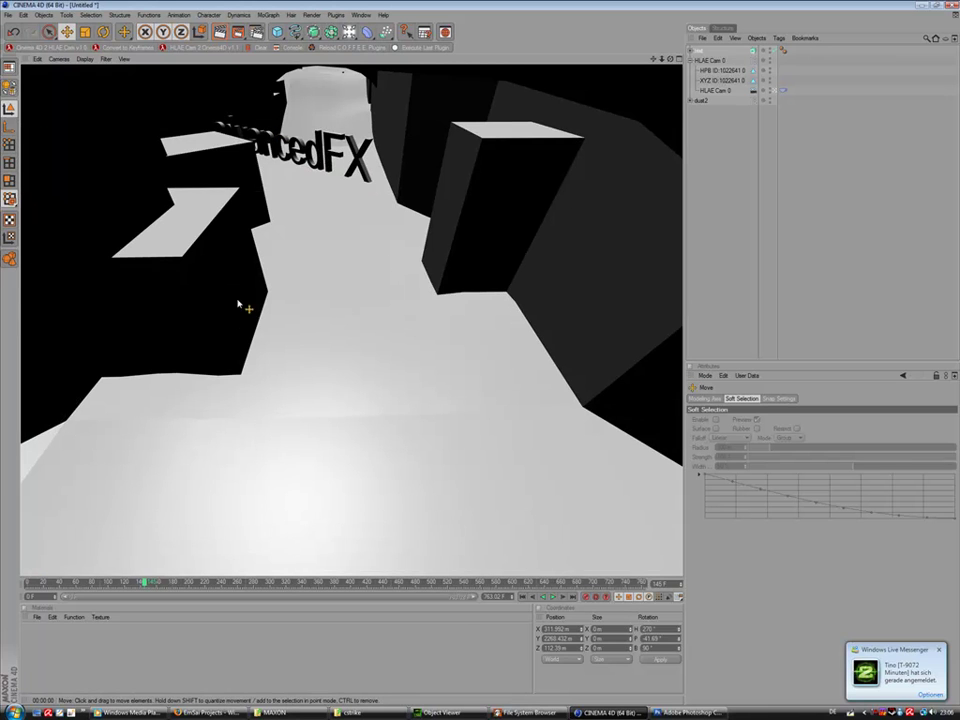
Create a new material with colour brightness at 0% and the Specular channel disabled.
double_click(38, 638)
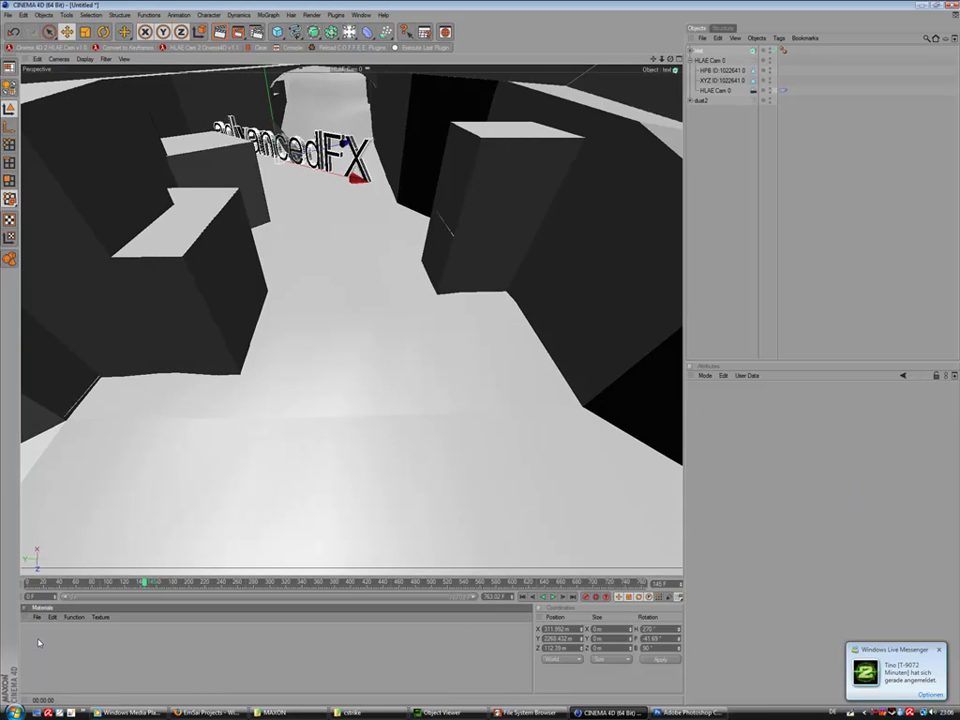
double_click(28, 632)
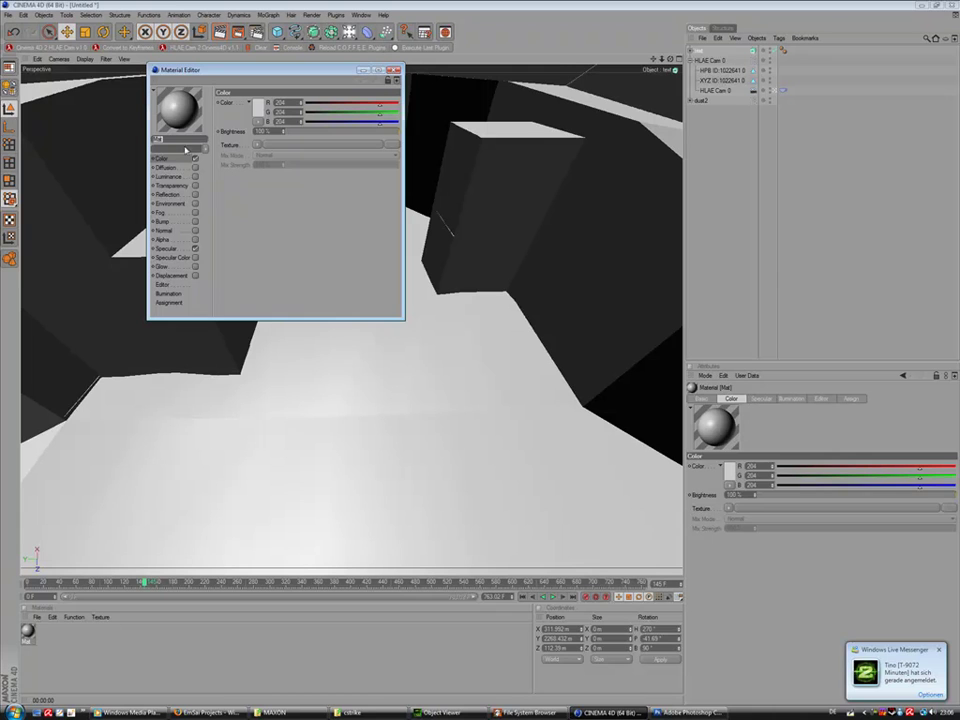
drag(286, 132, 250, 132)
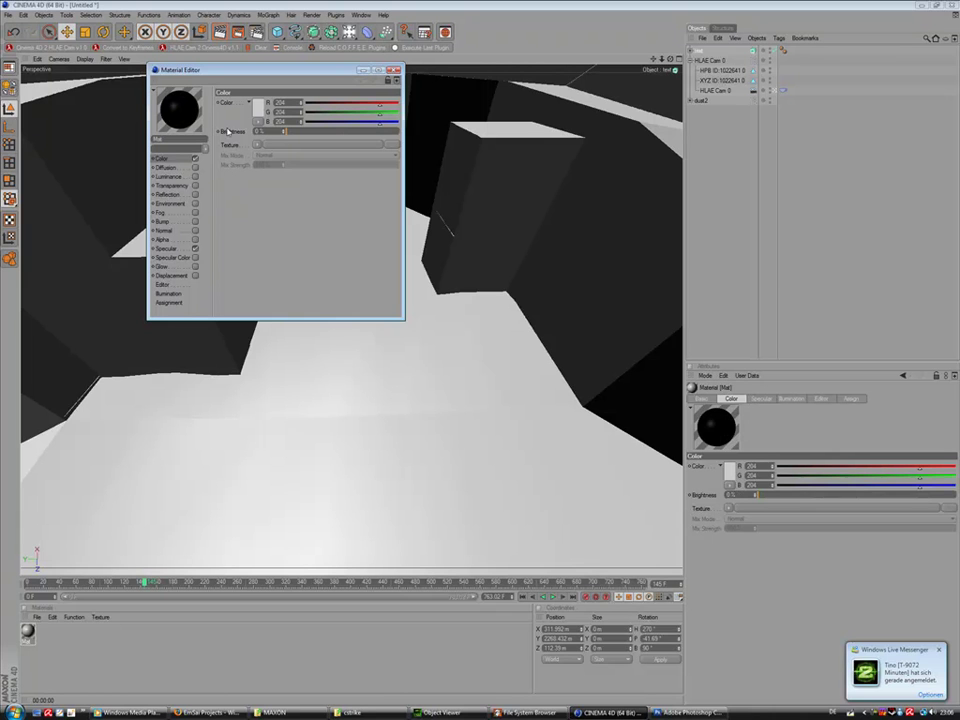
click(196, 249)
click(395, 70)
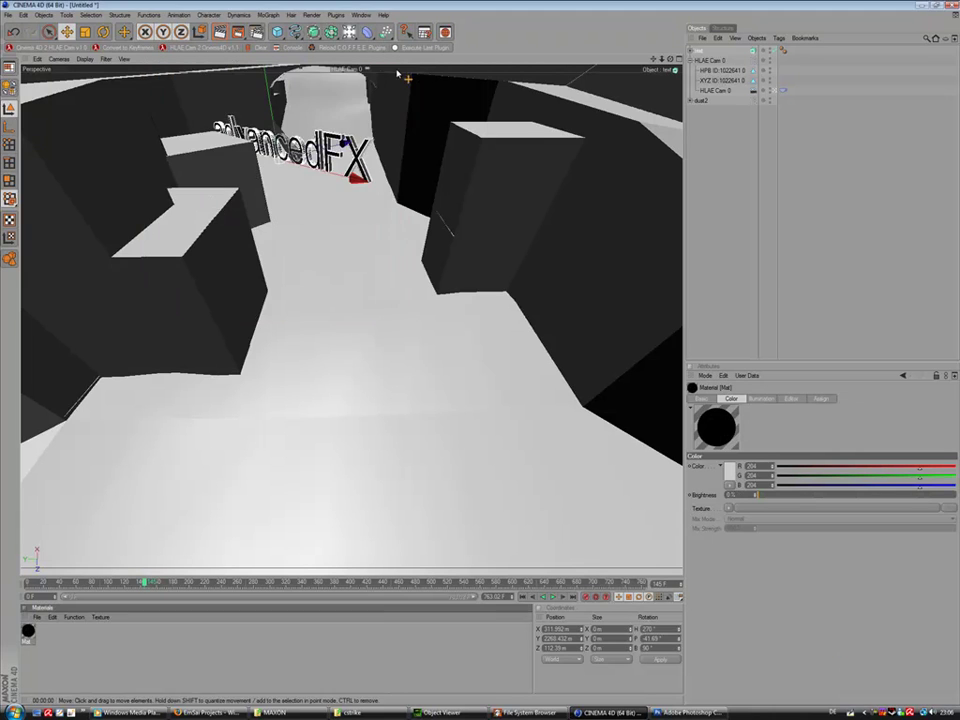